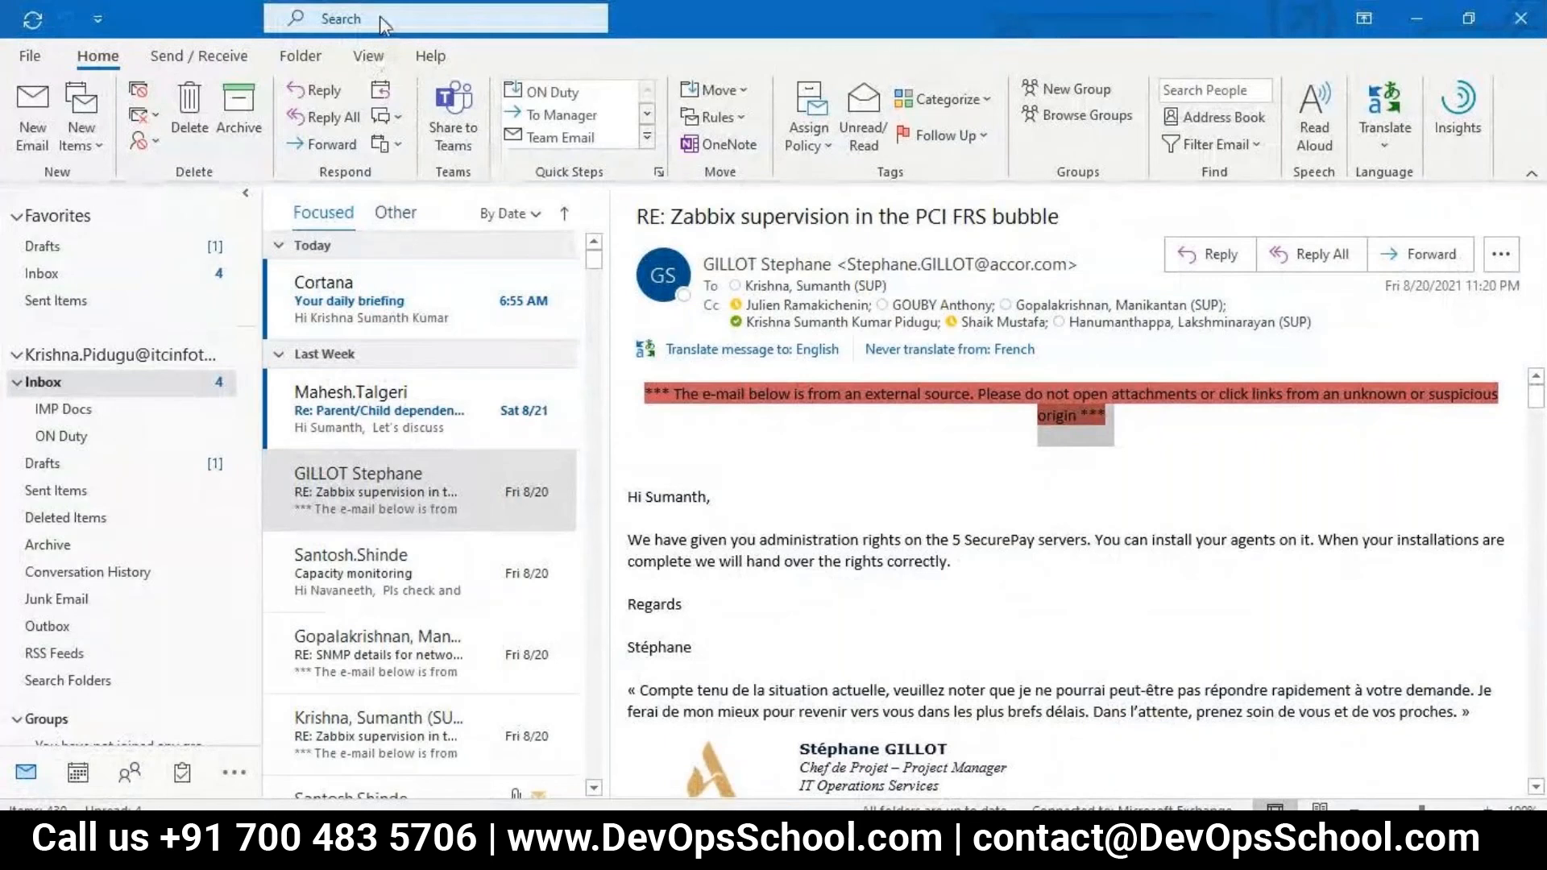
Step: Search the current mailbox for e-mails from the colleague who sent the network master sheet
click(379, 16)
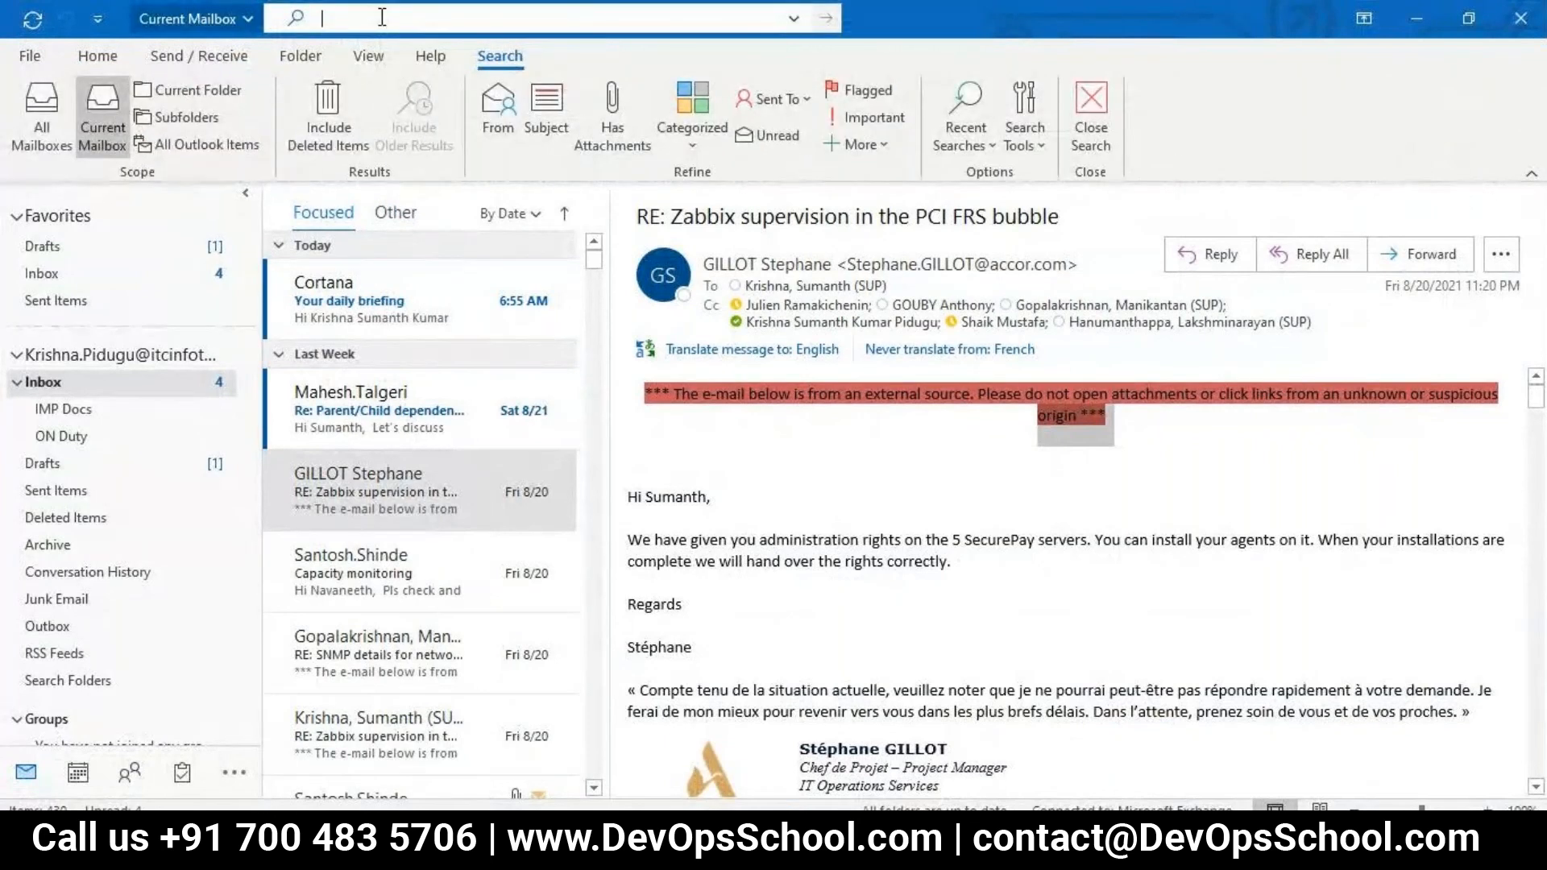
text(mani)
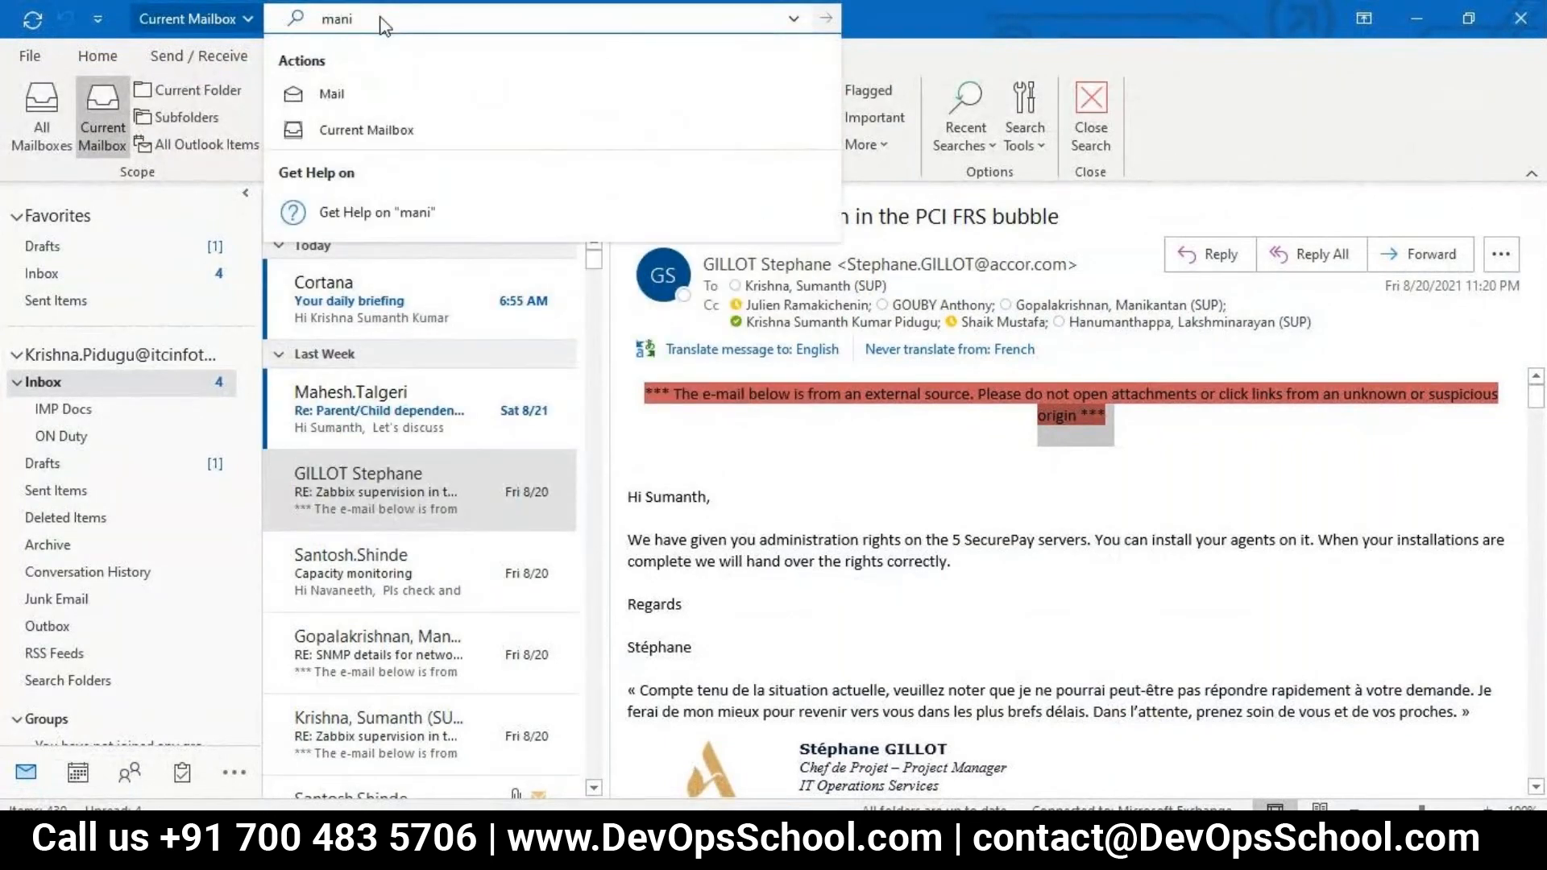
click(461, 215)
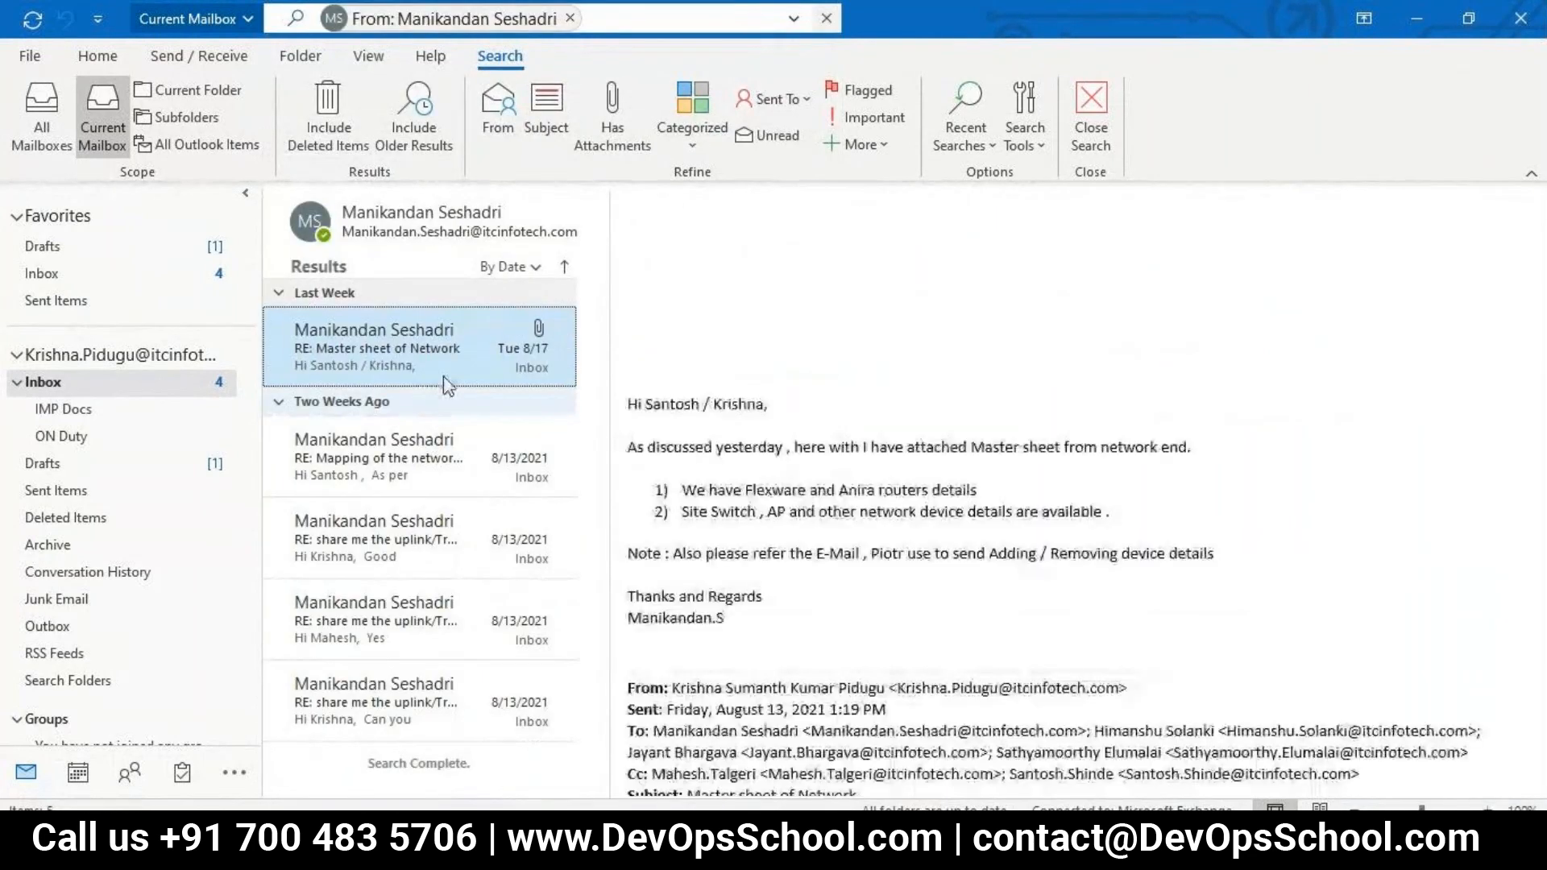
Step: Open the attached workbook Master BMI Network Device list - OCT 2020.xlsx, accept recovering its content and dismiss the repair report
click(854, 362)
double_click(856, 363)
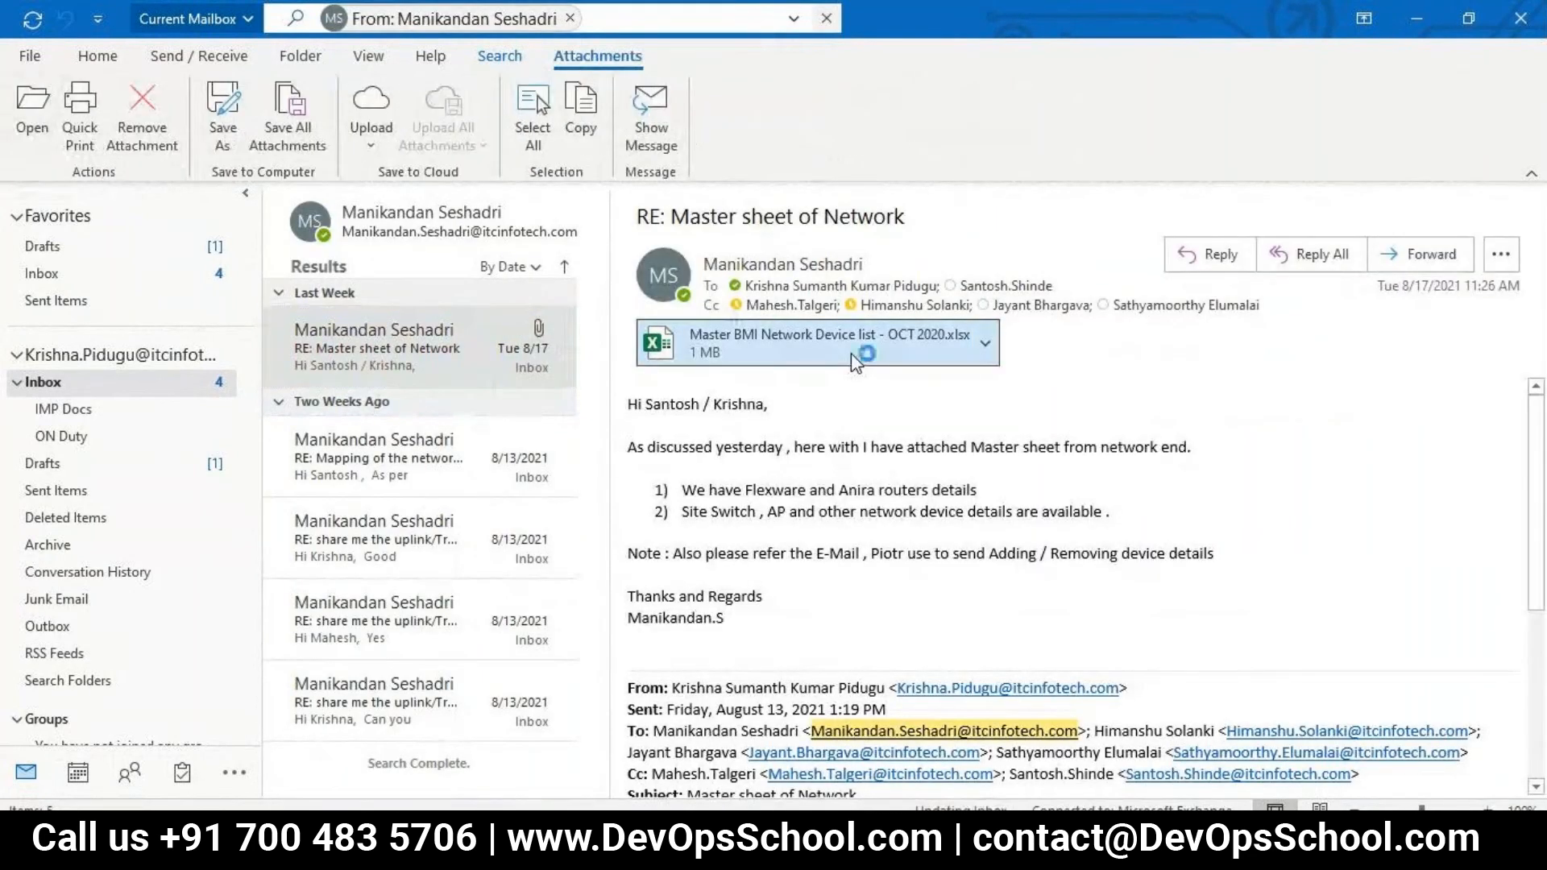
click(1525, 14)
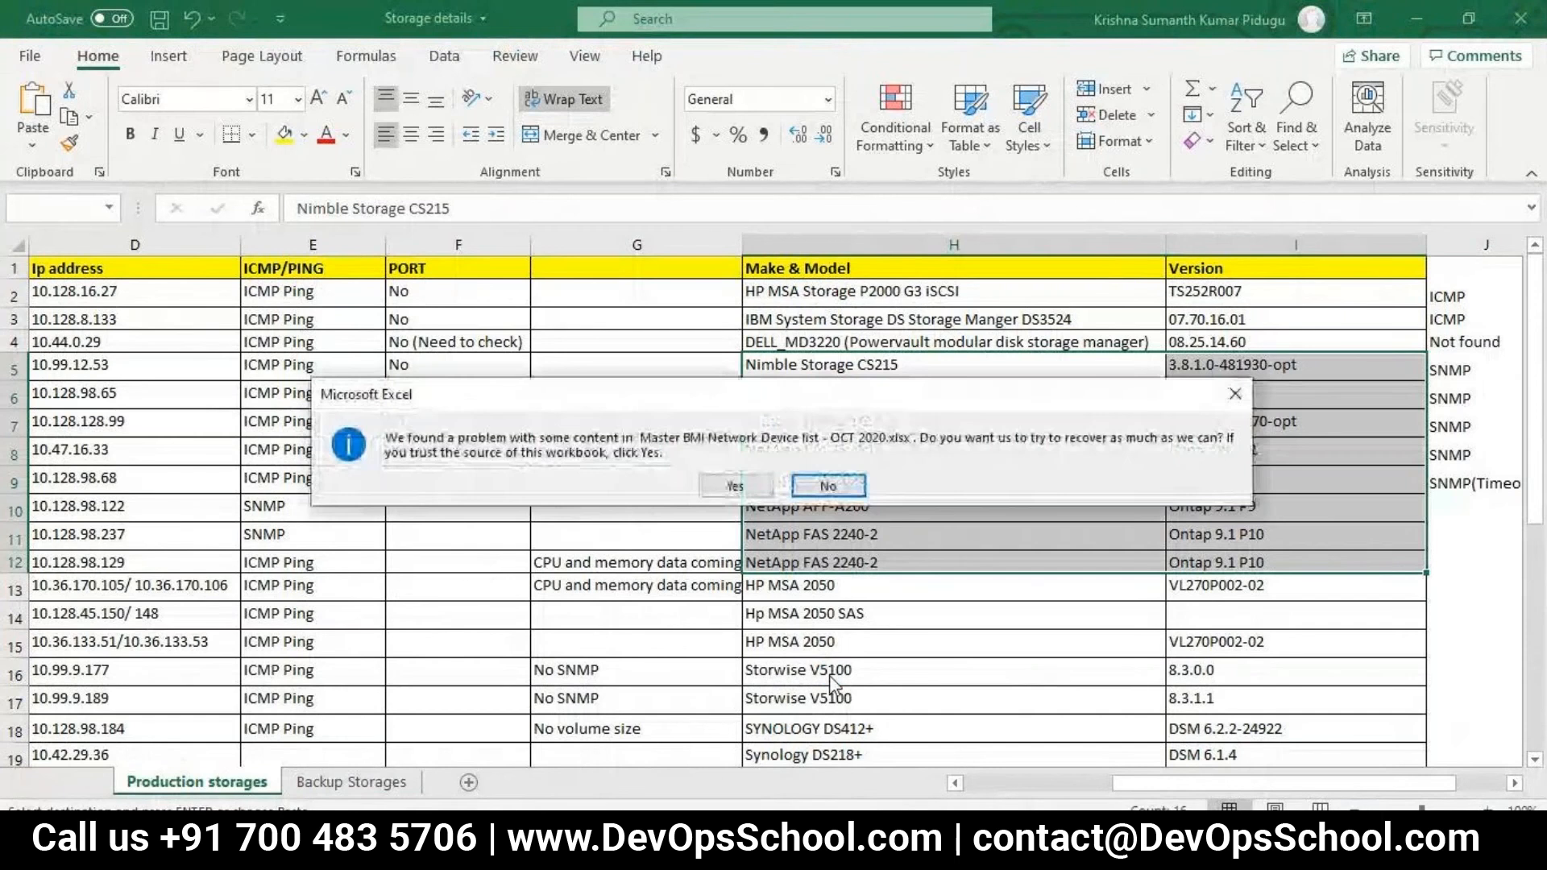
click(735, 485)
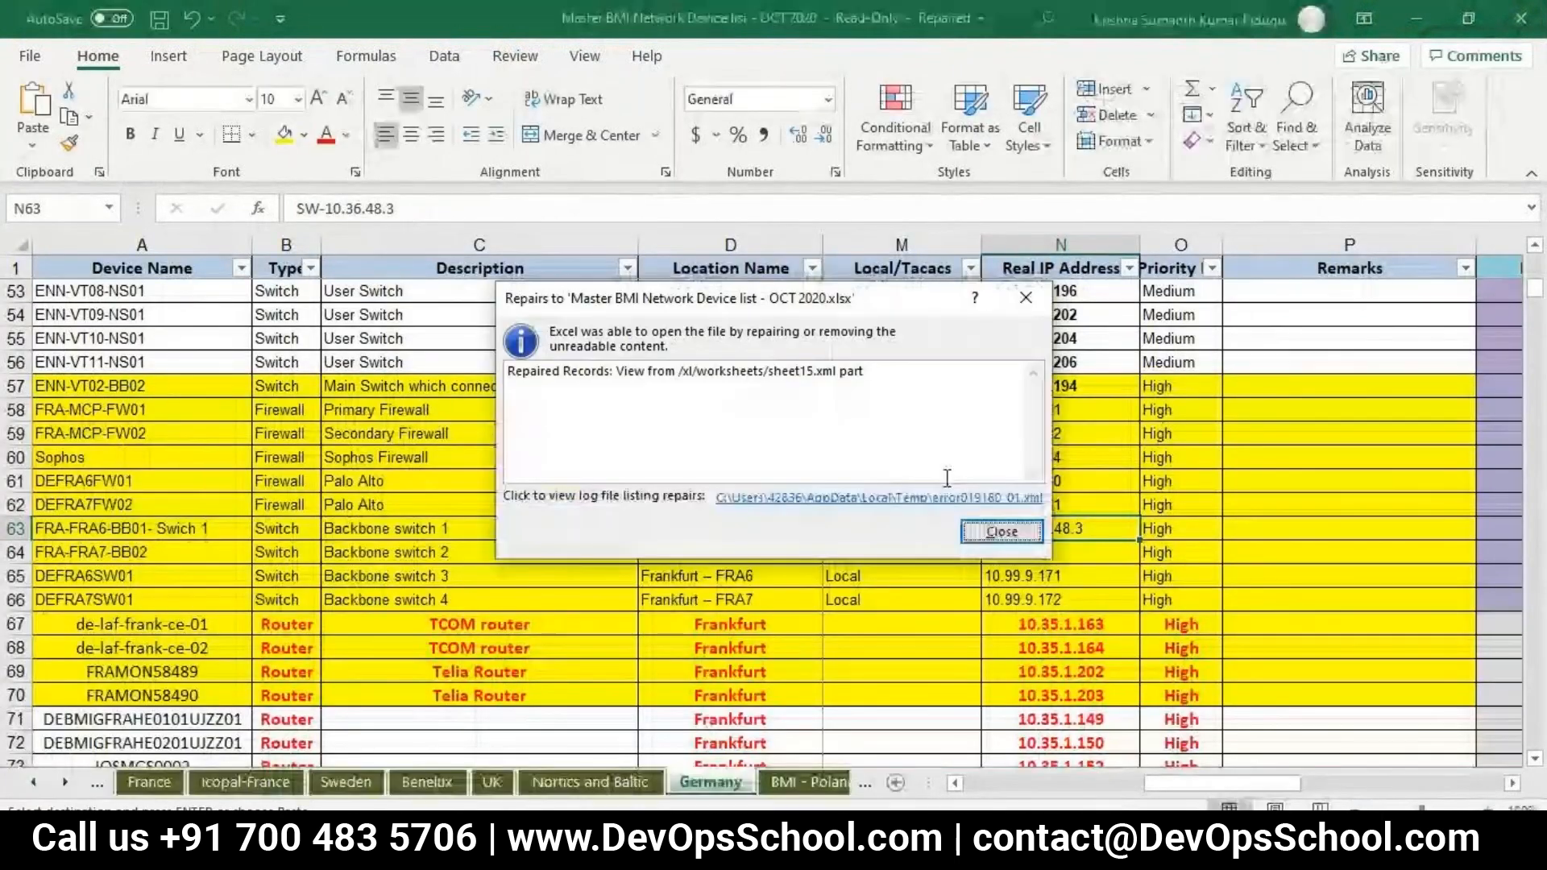
click(1002, 531)
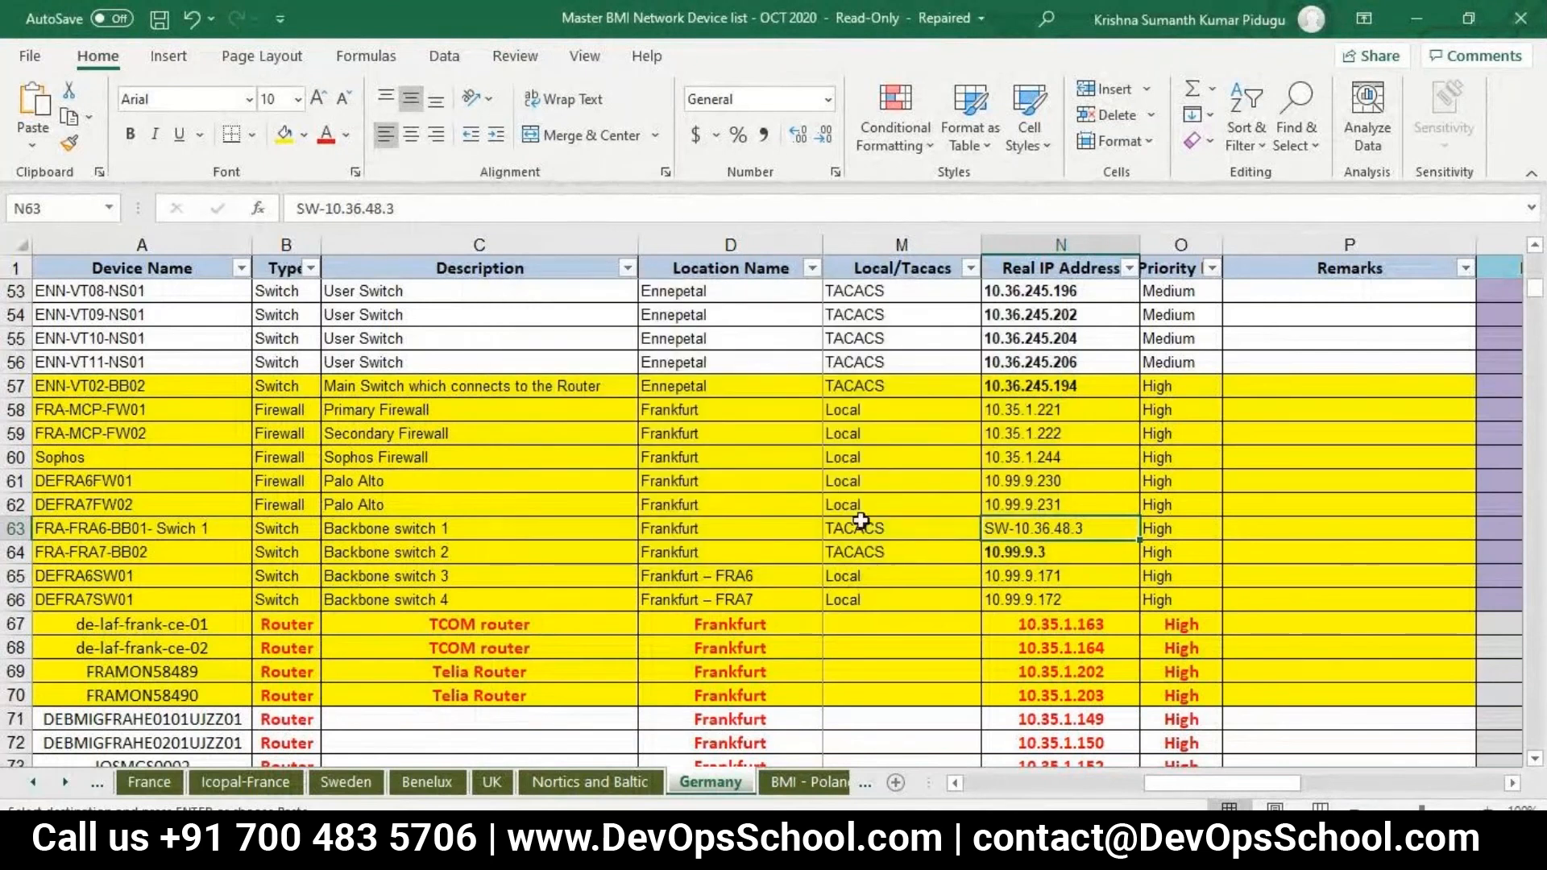
Step: Add filters to the header row of the UK sheet
click(495, 783)
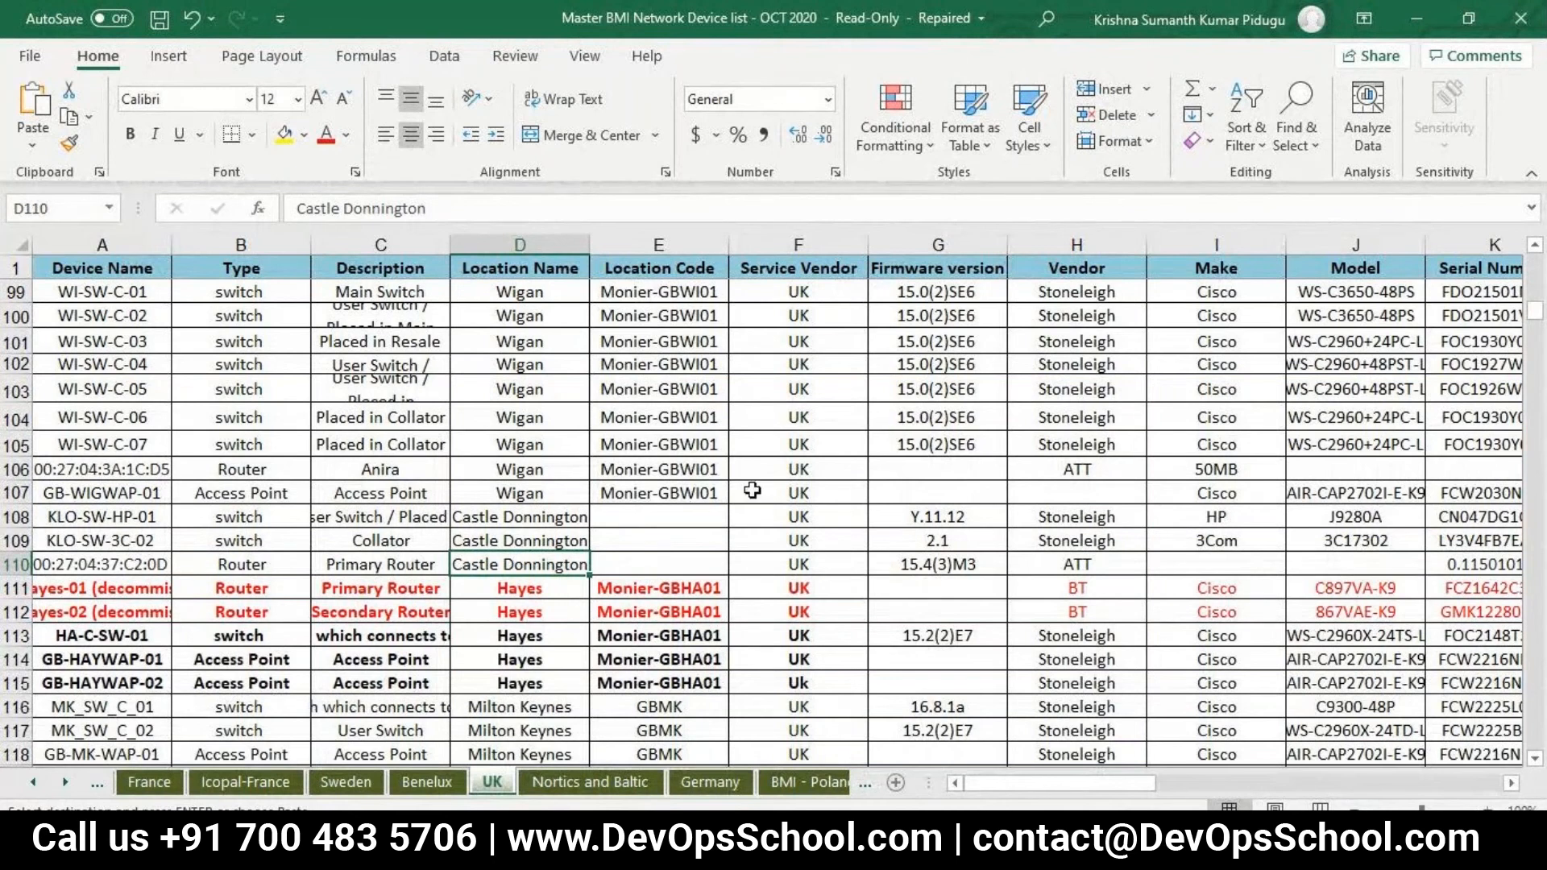
click(12, 270)
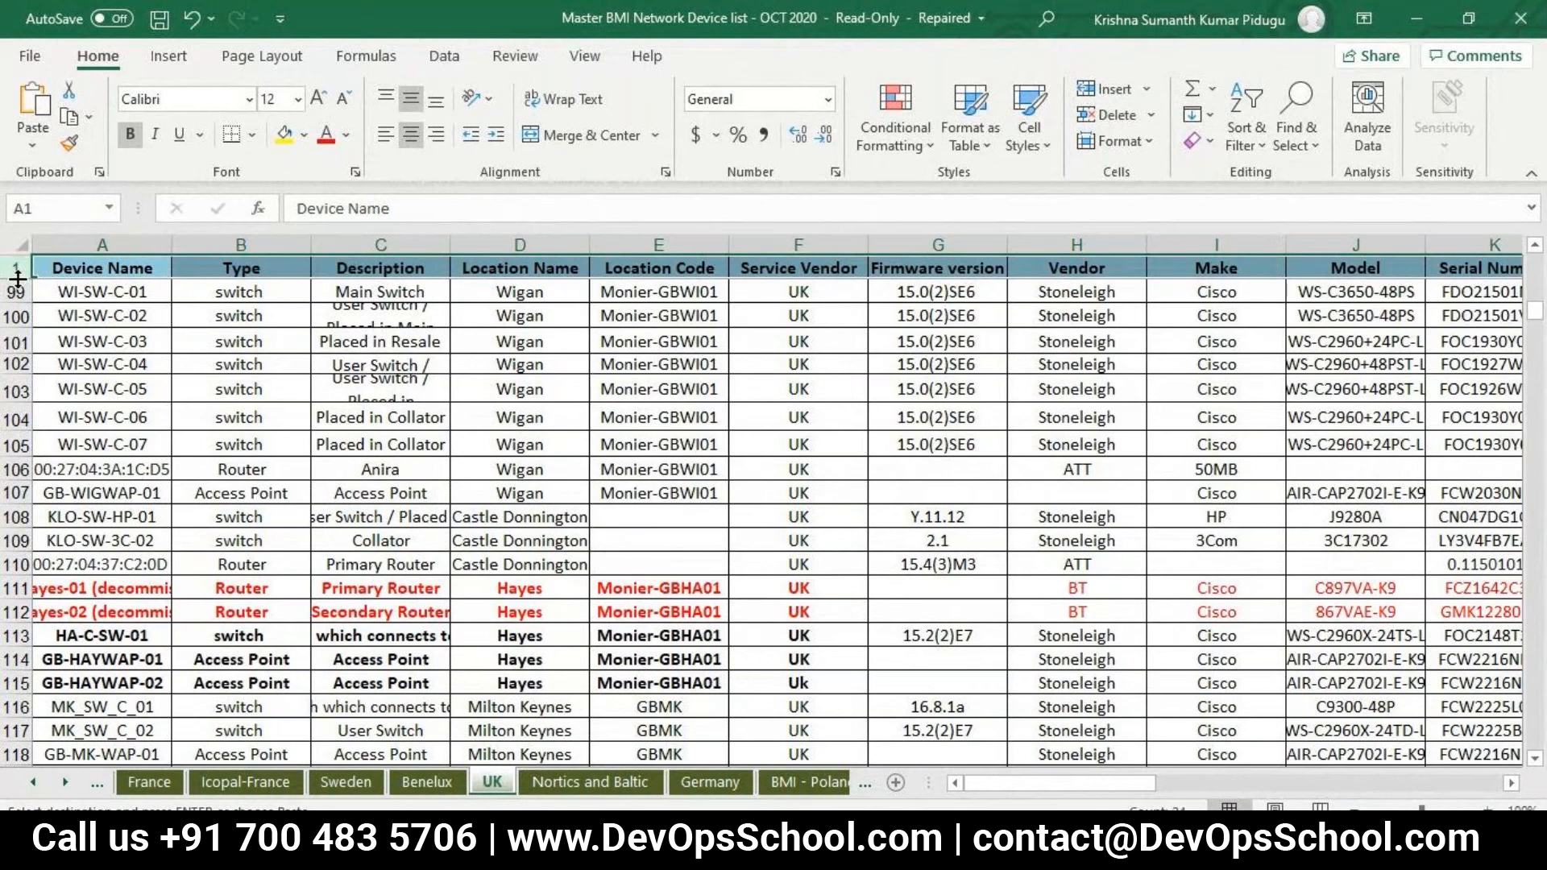
click(289, 435)
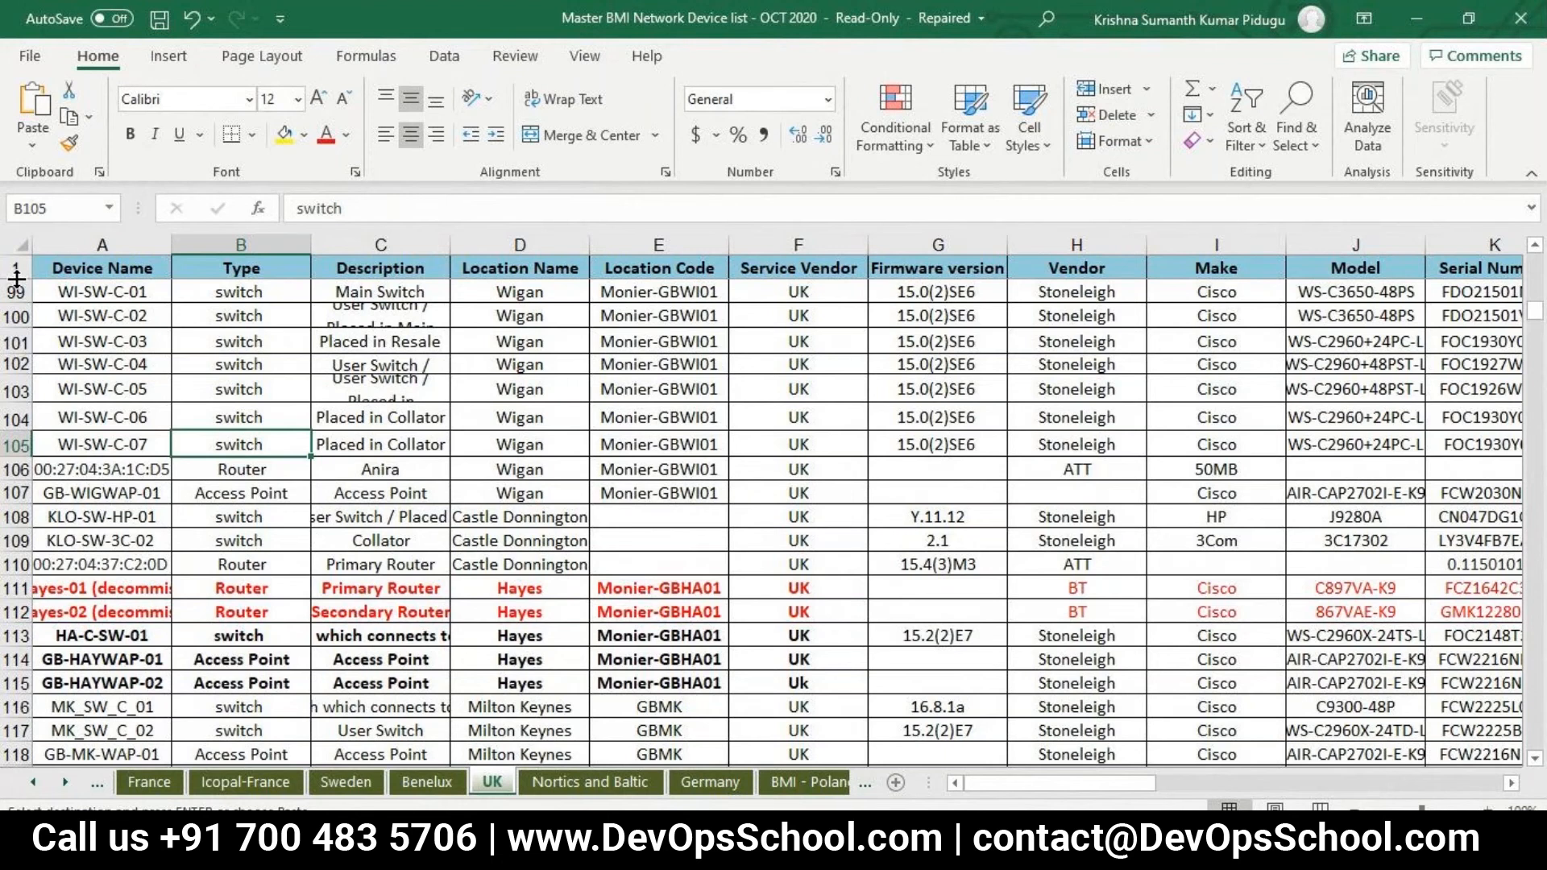
click(16, 273)
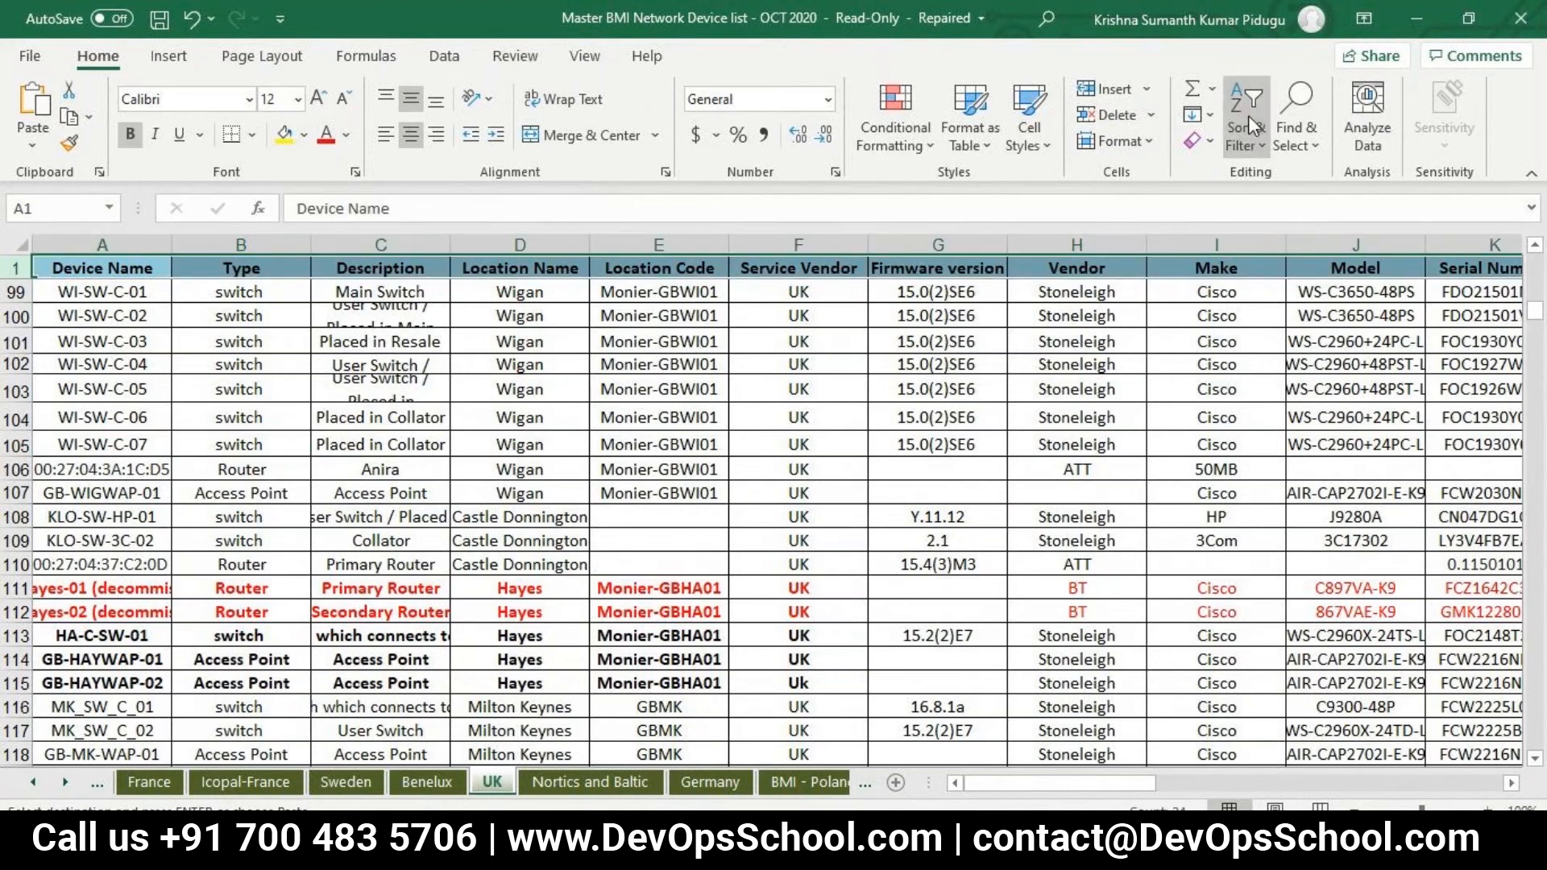
click(1248, 114)
click(1254, 274)
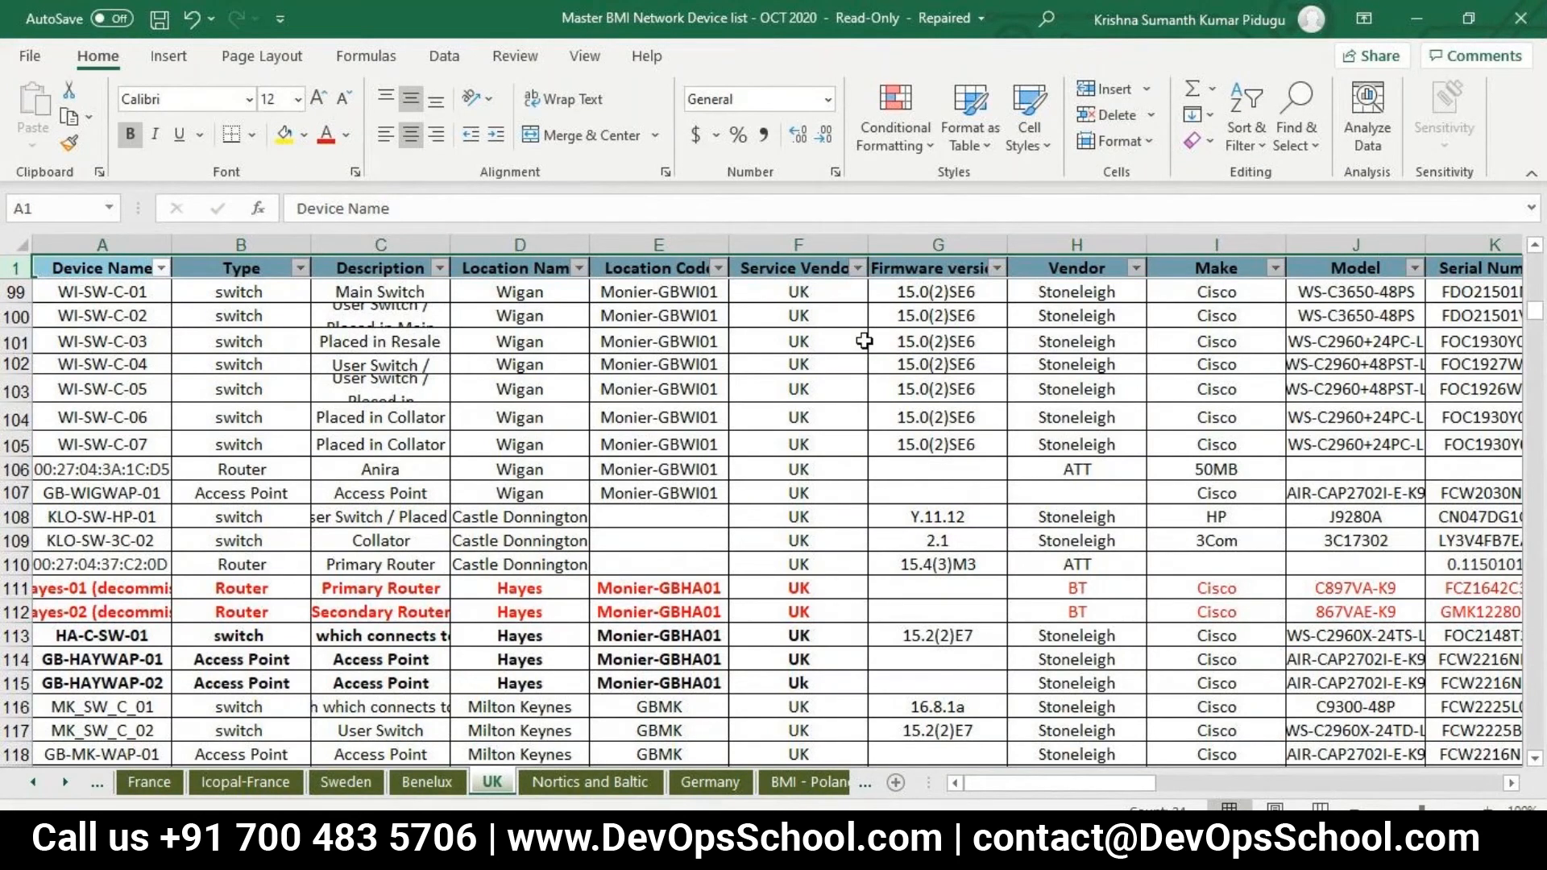
Step: Filter the UK sheet's Location Name column to only Cardiff and look through the listed devices
click(578, 272)
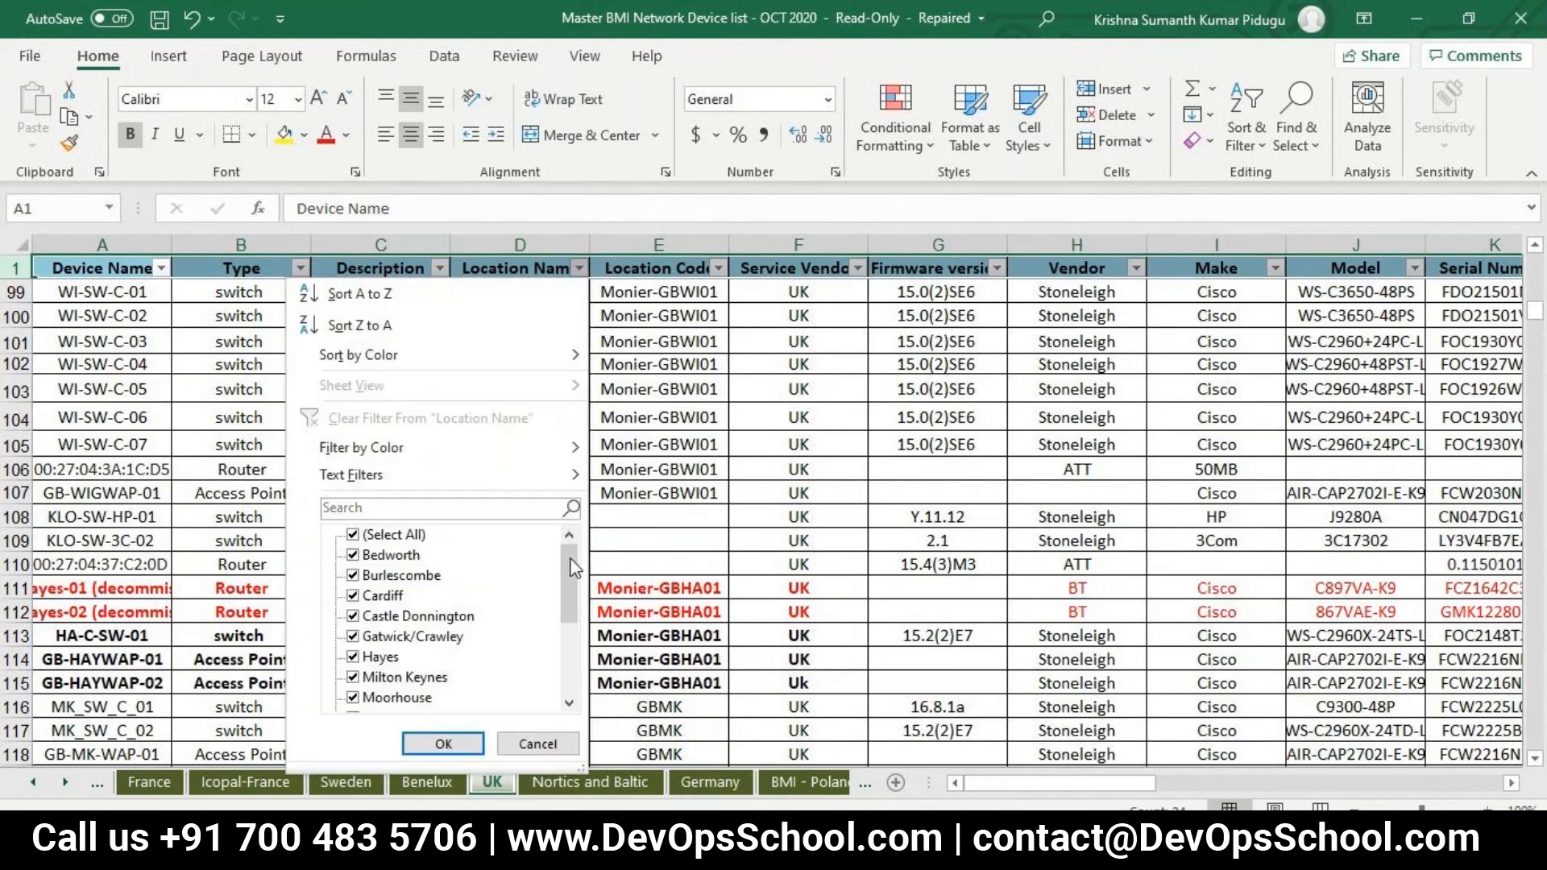
mouse_move(574, 567)
mouse_down()
mouse_move(581, 621)
mouse_move(583, 554)
mouse_up()
click(353, 536)
click(353, 535)
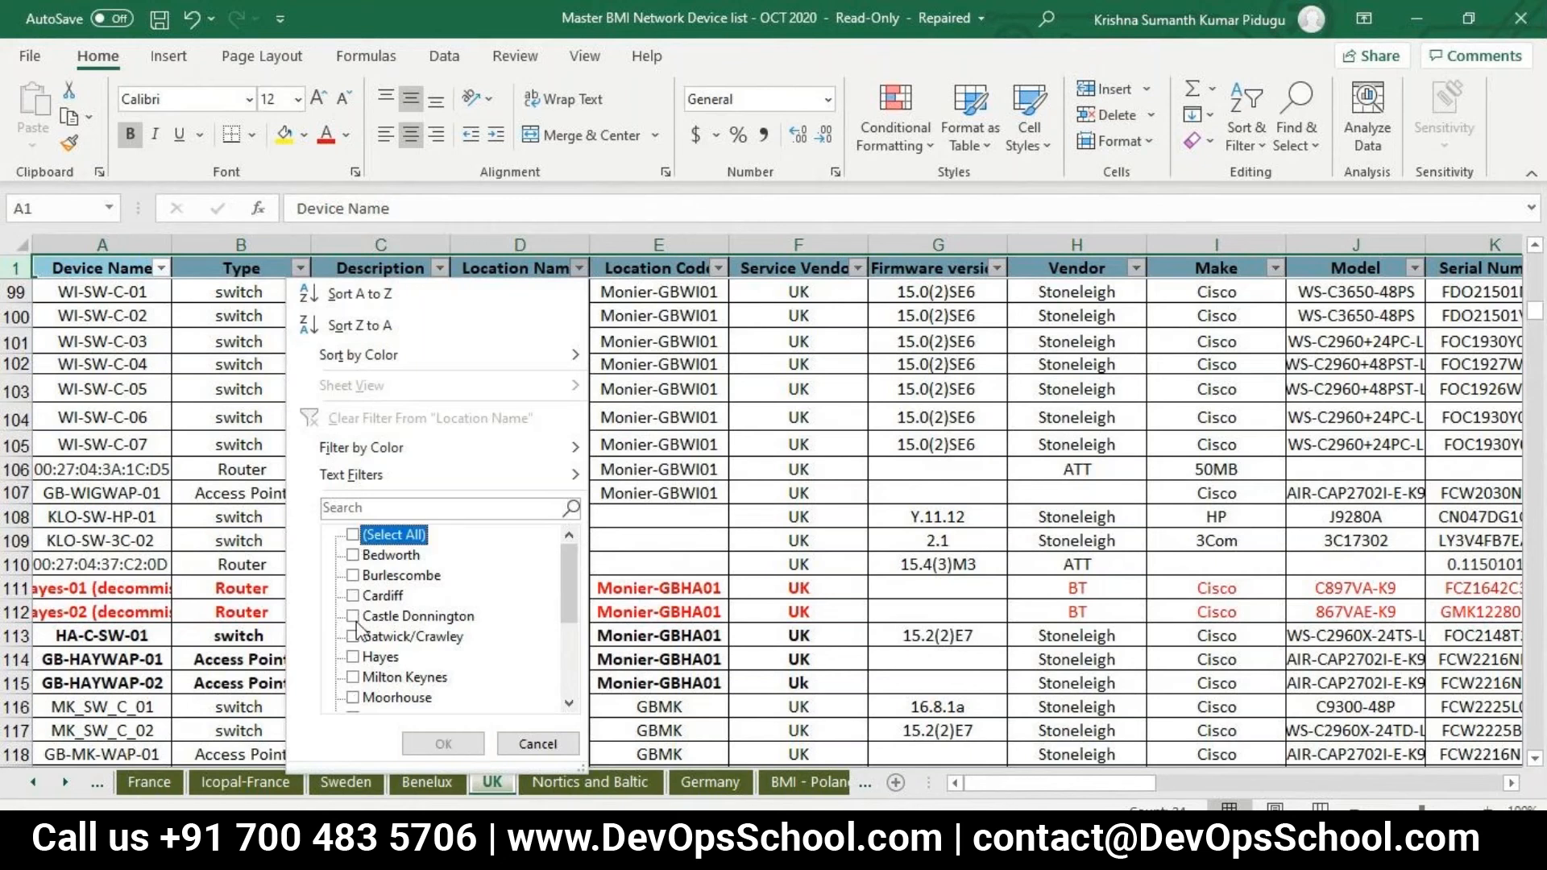
click(352, 595)
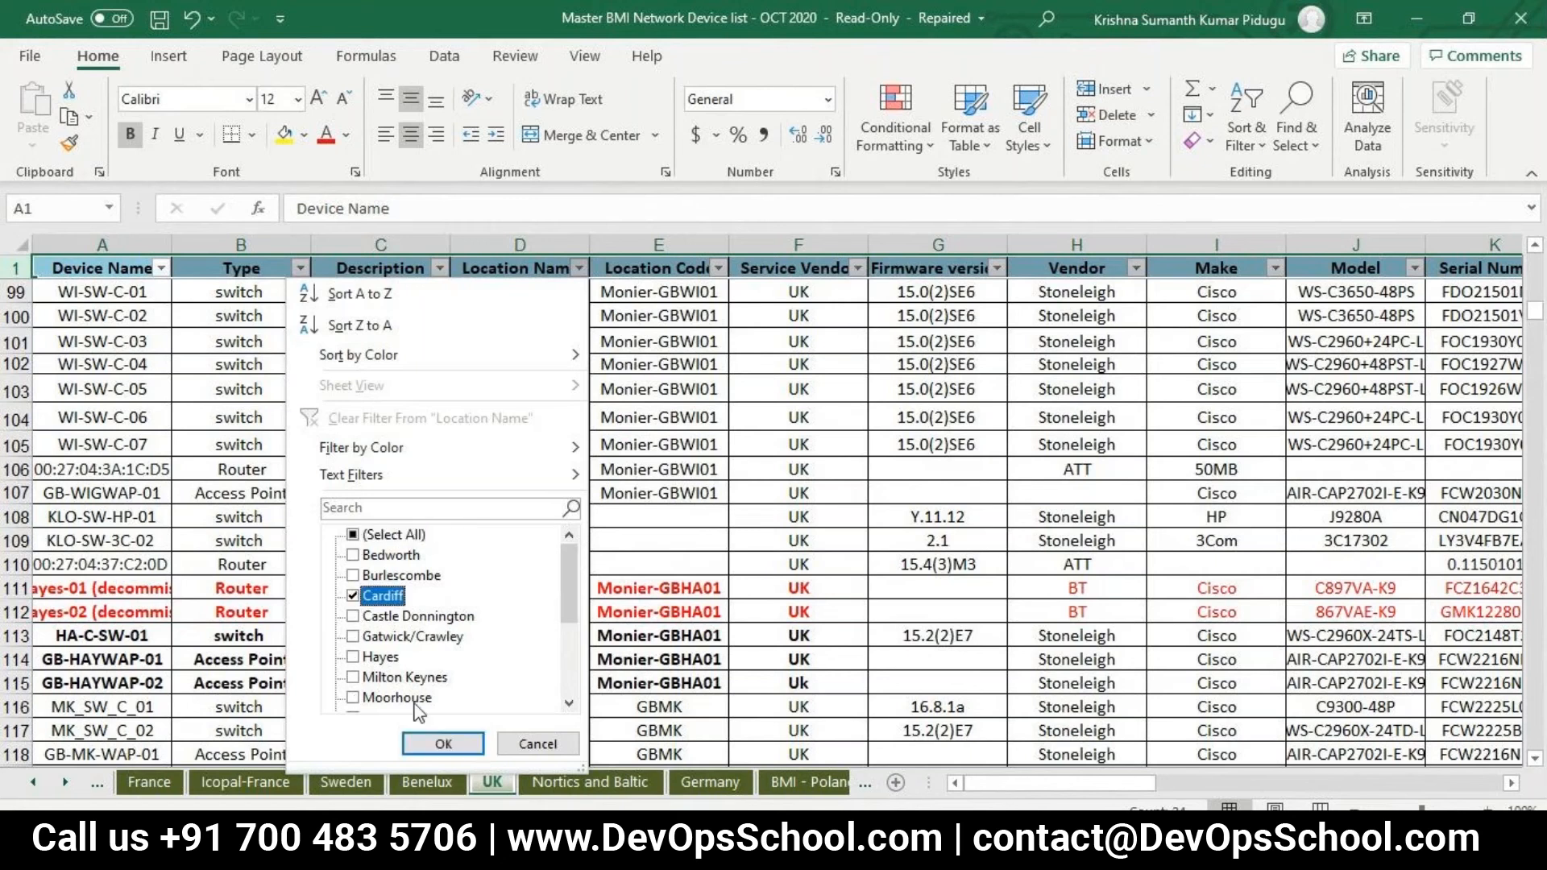
click(443, 744)
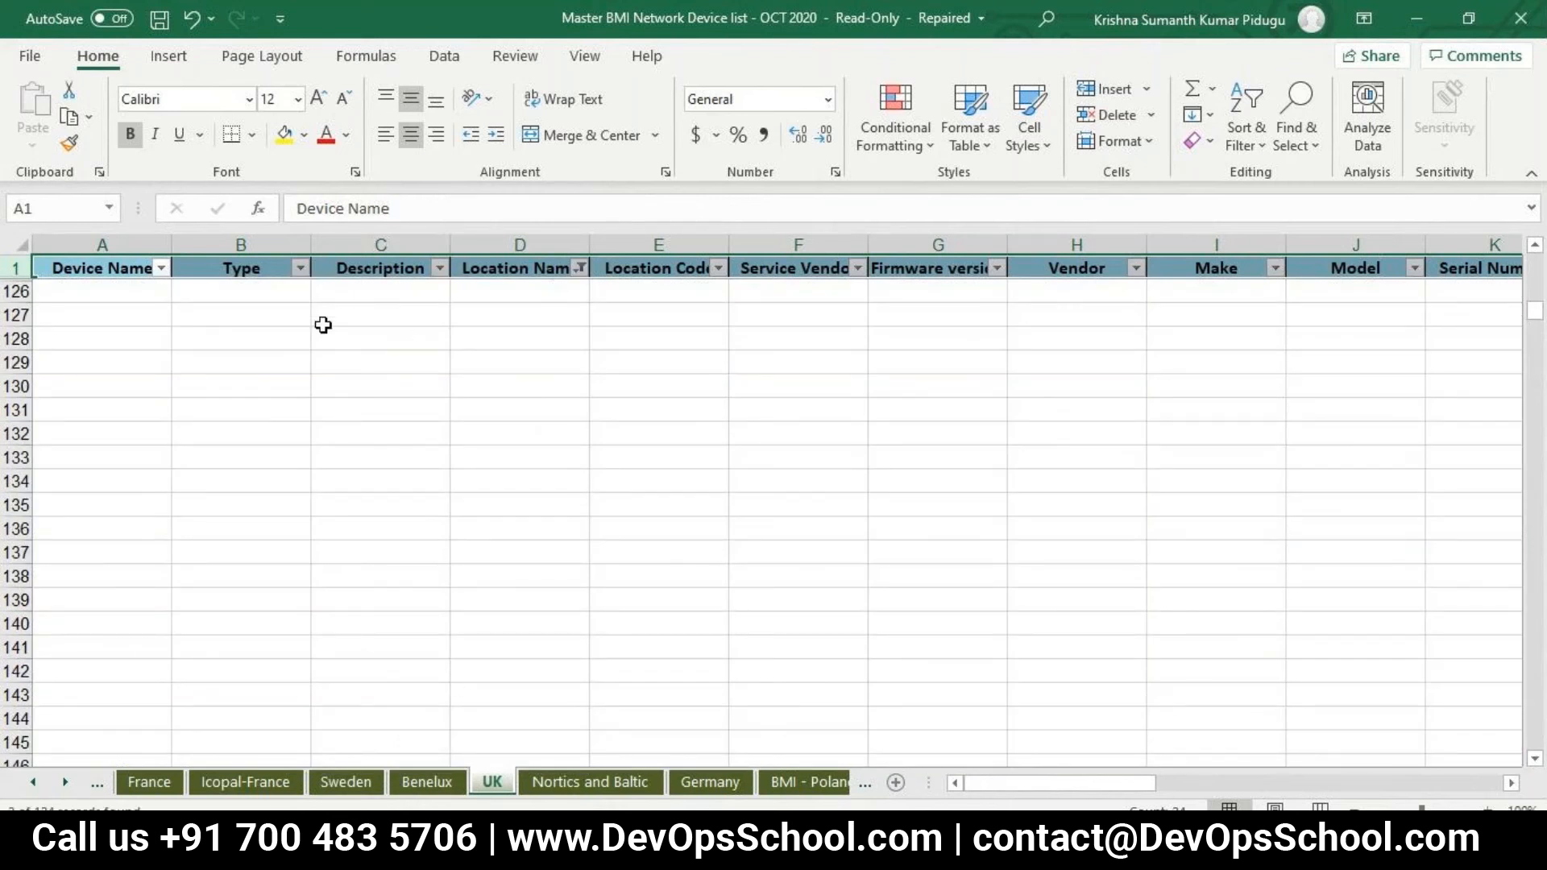
scroll(22, 278, up, 1)
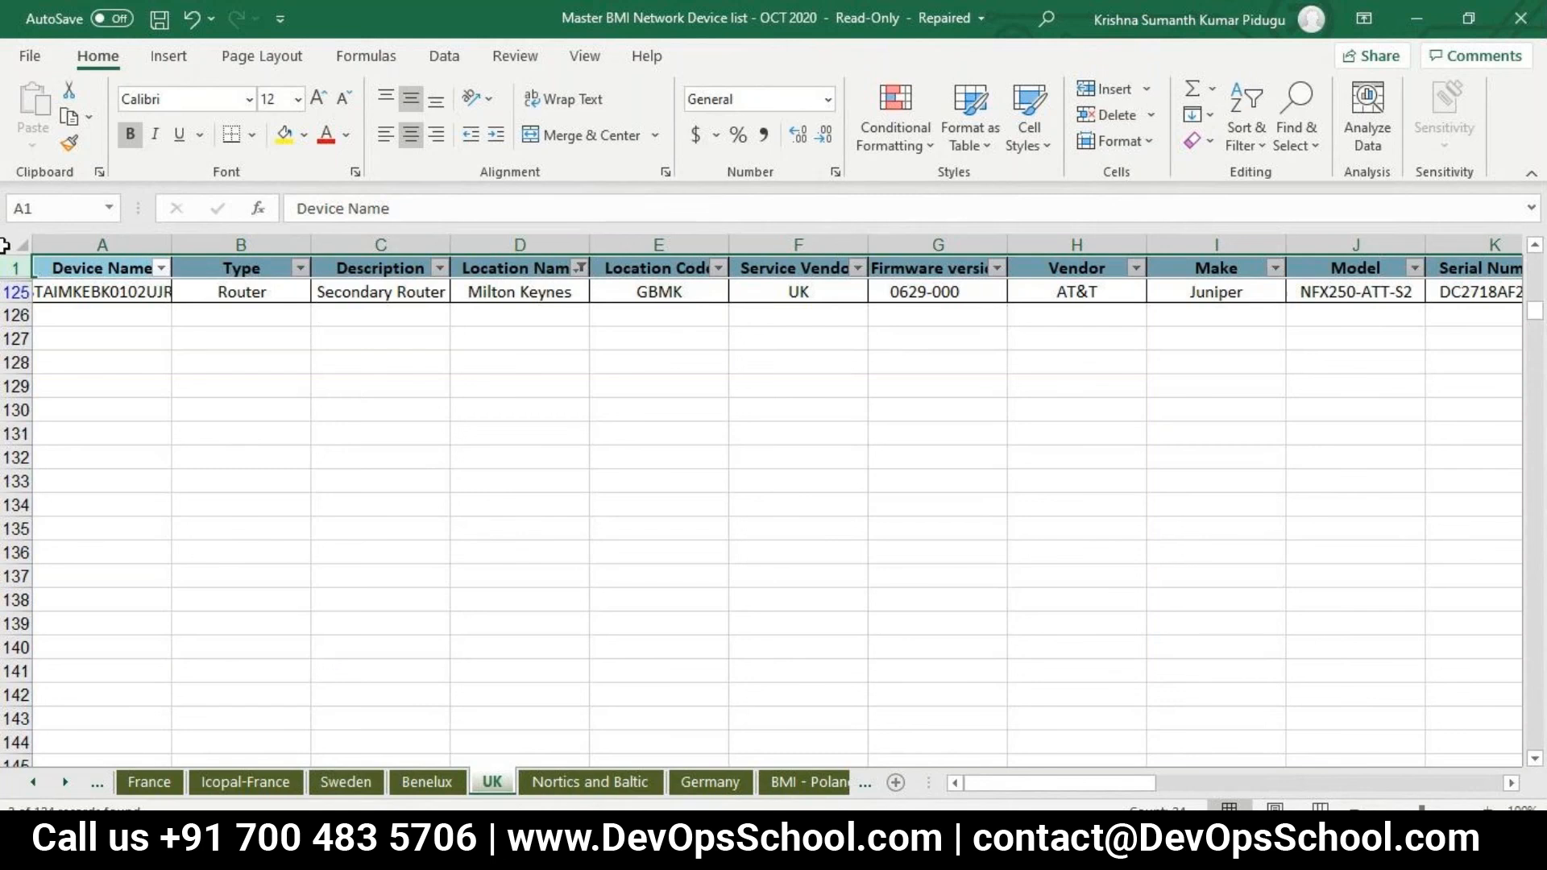
scroll(12, 278, up, 3)
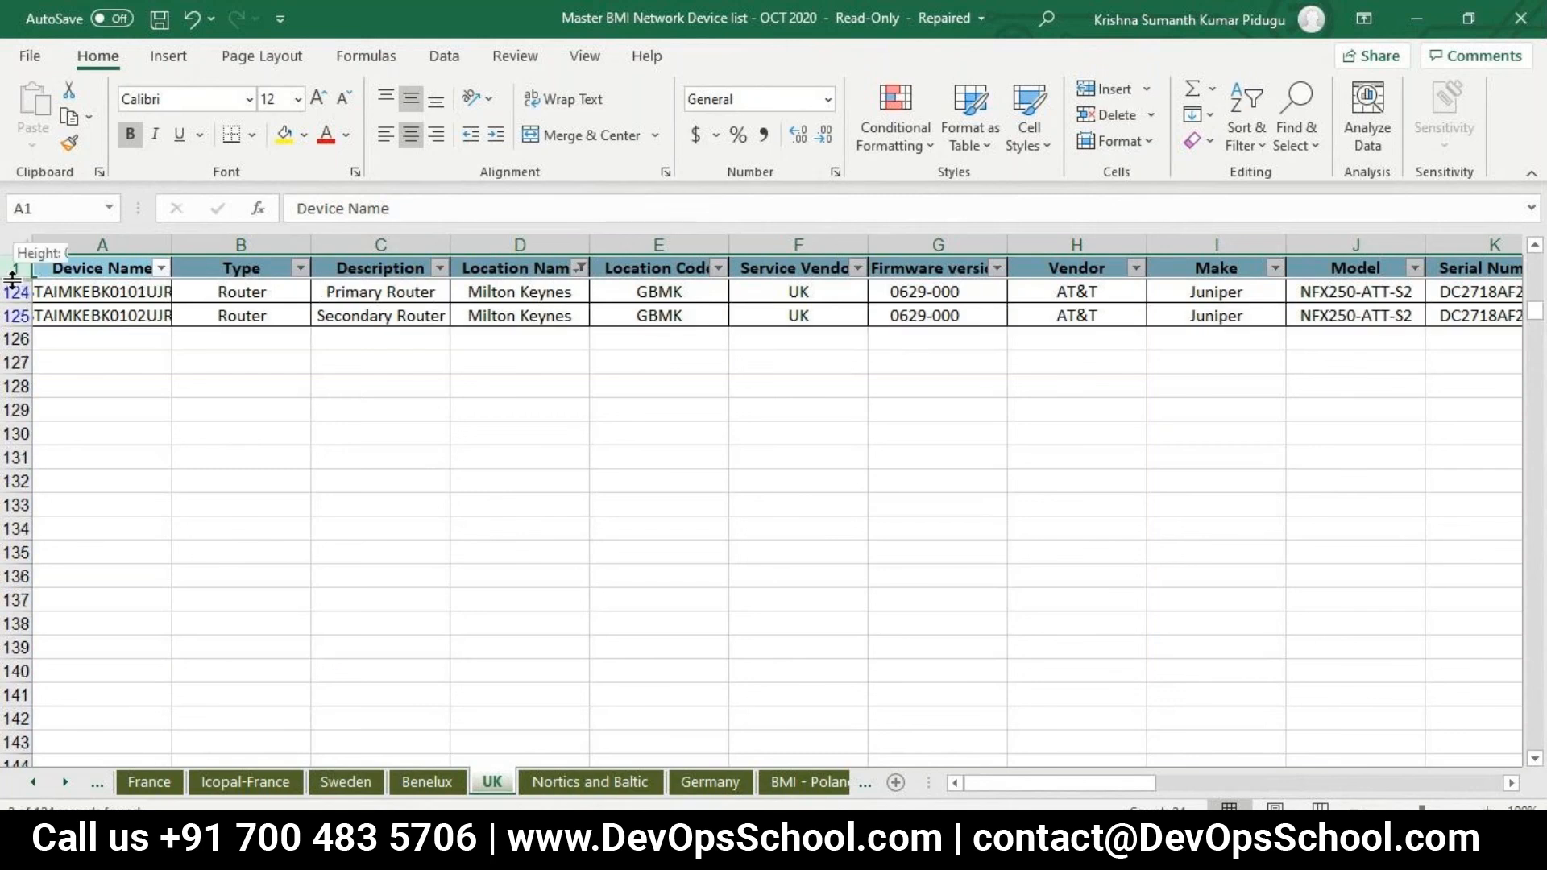
scroll(12, 278, up, 1)
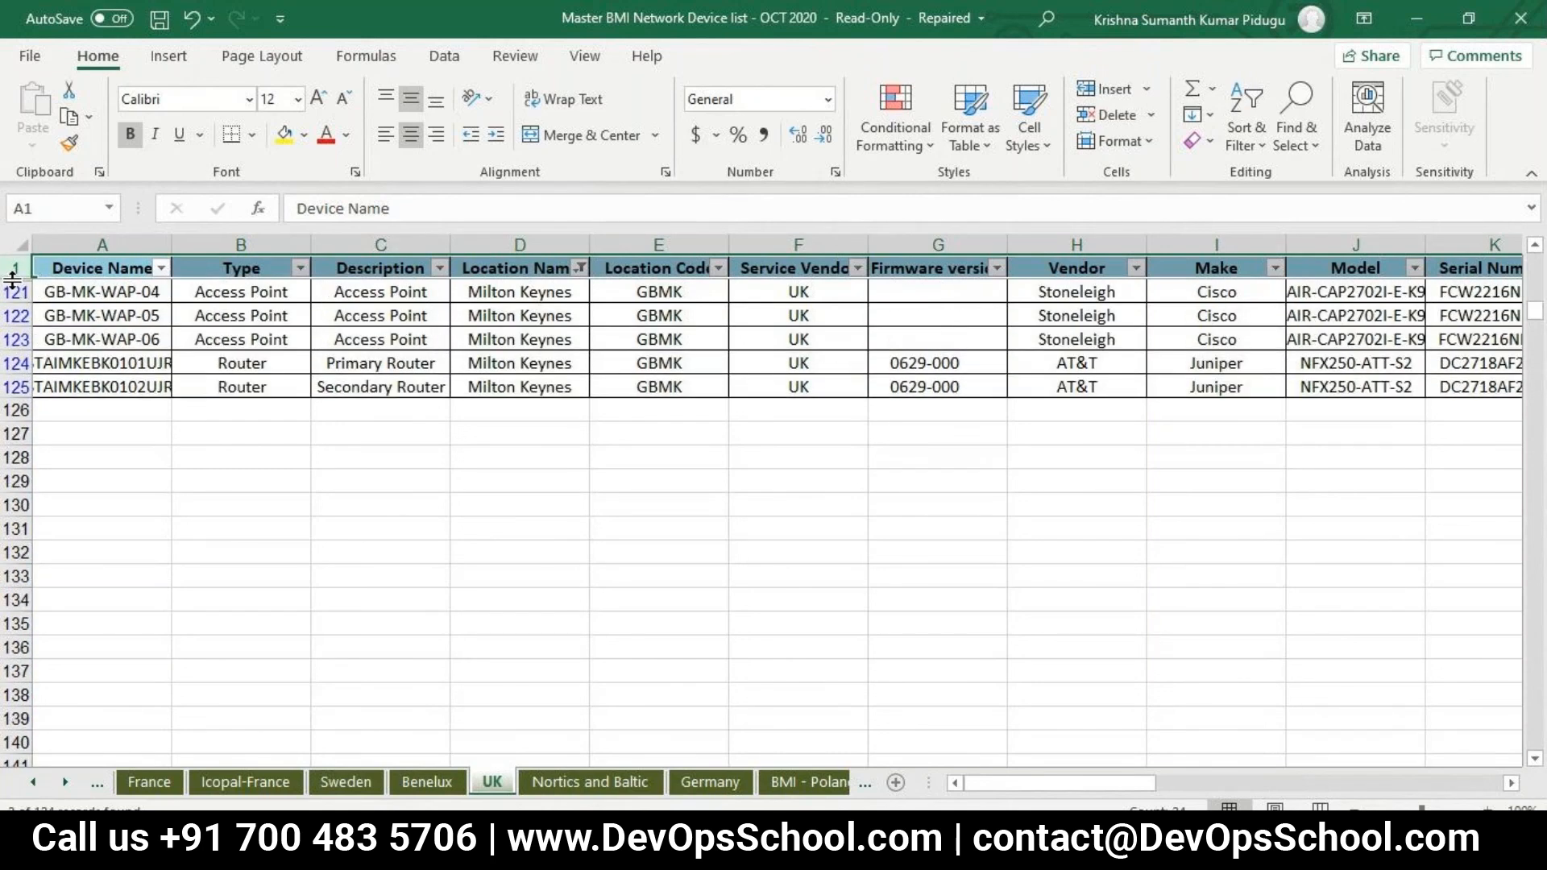
scroll(12, 278, up, 2)
scroll(12, 278, up, 1)
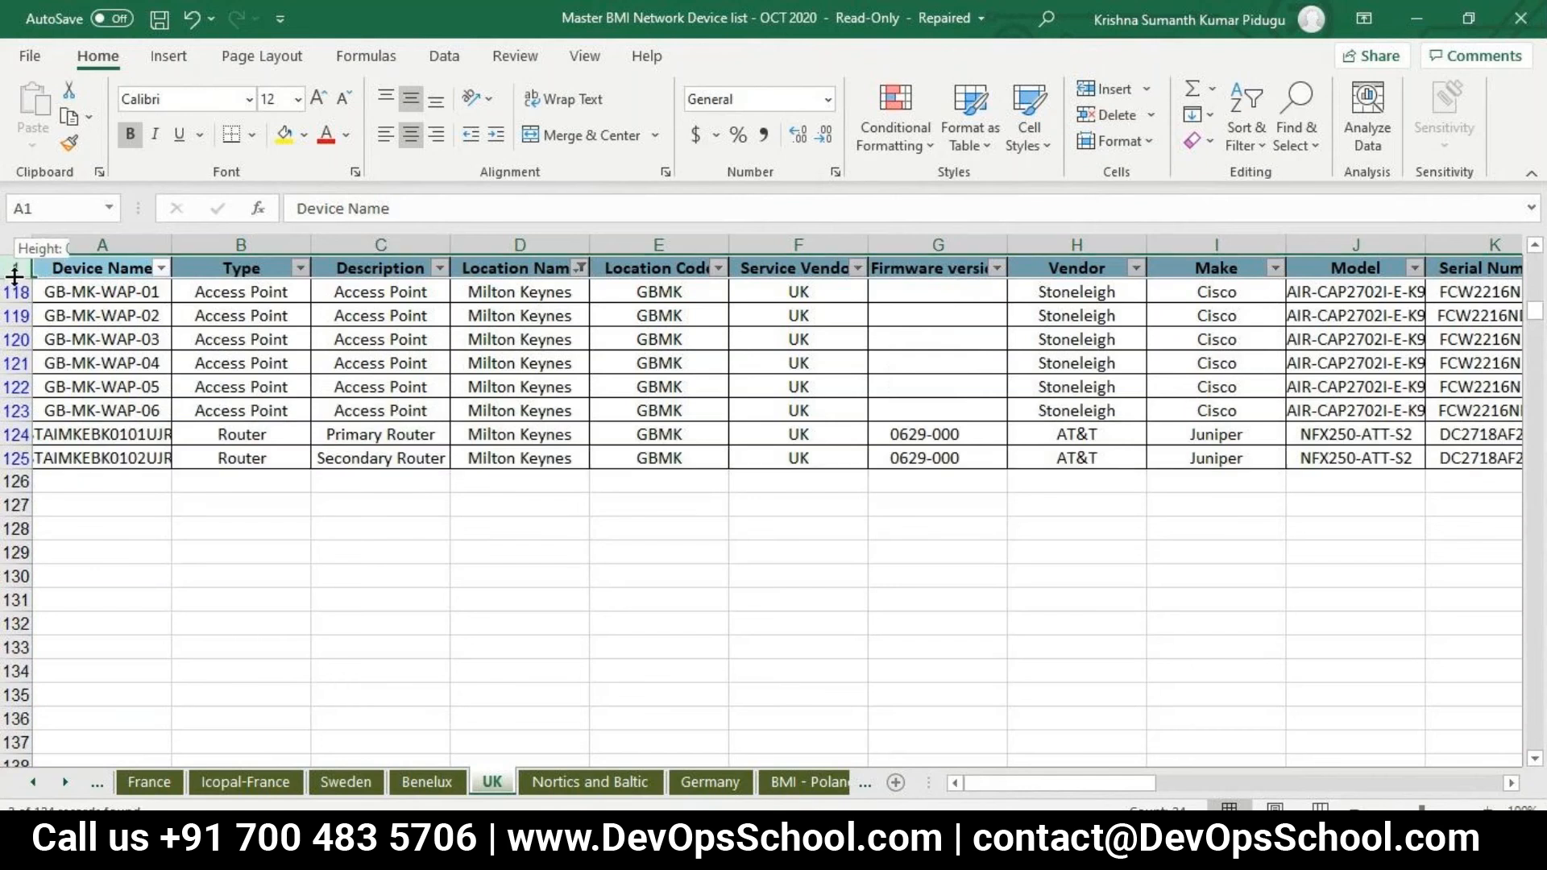
Step: Change the Location Name filter so that only Milton Keynes is selected instead of Cardiff
click(580, 269)
click(353, 596)
click(355, 677)
click(428, 741)
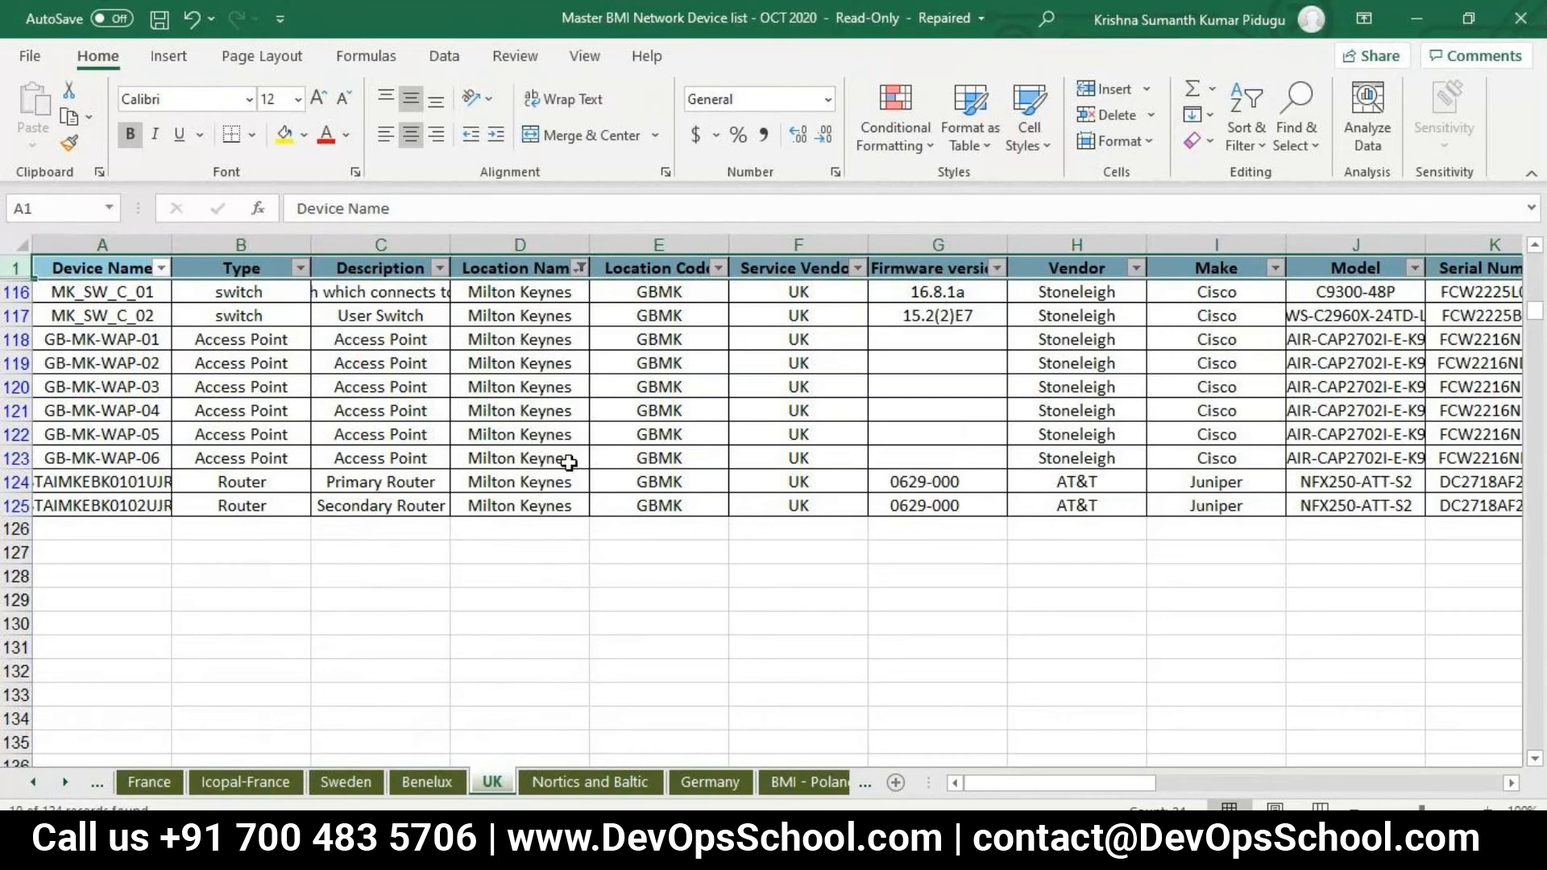
Step: Switch to Zabbix, view the BMI Network and UK Network maps, and return to the list of maps
key(alt+Tab)
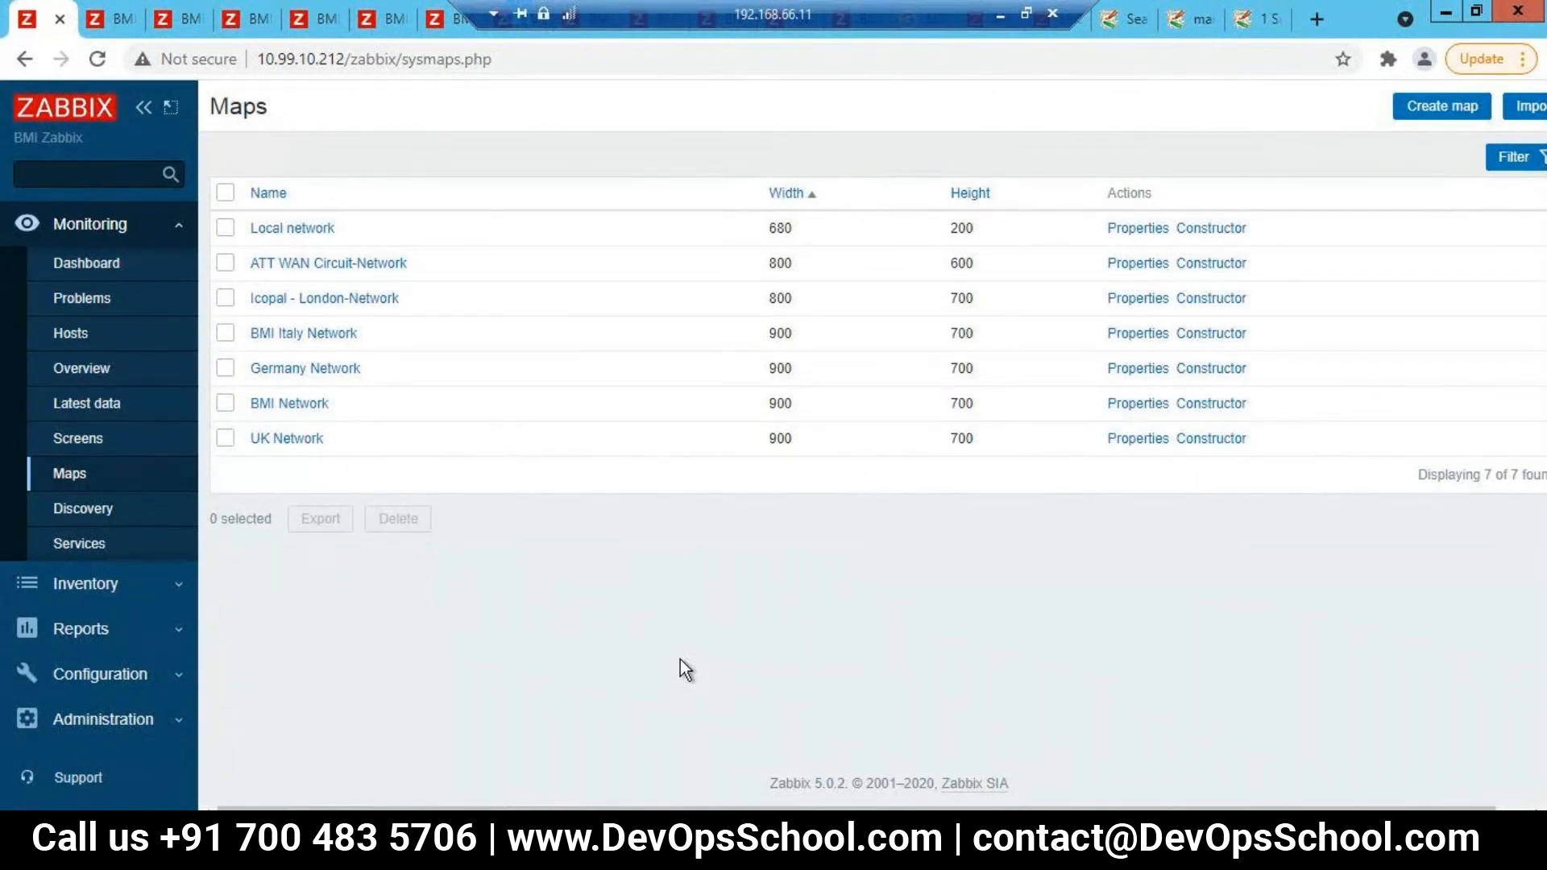
click(299, 404)
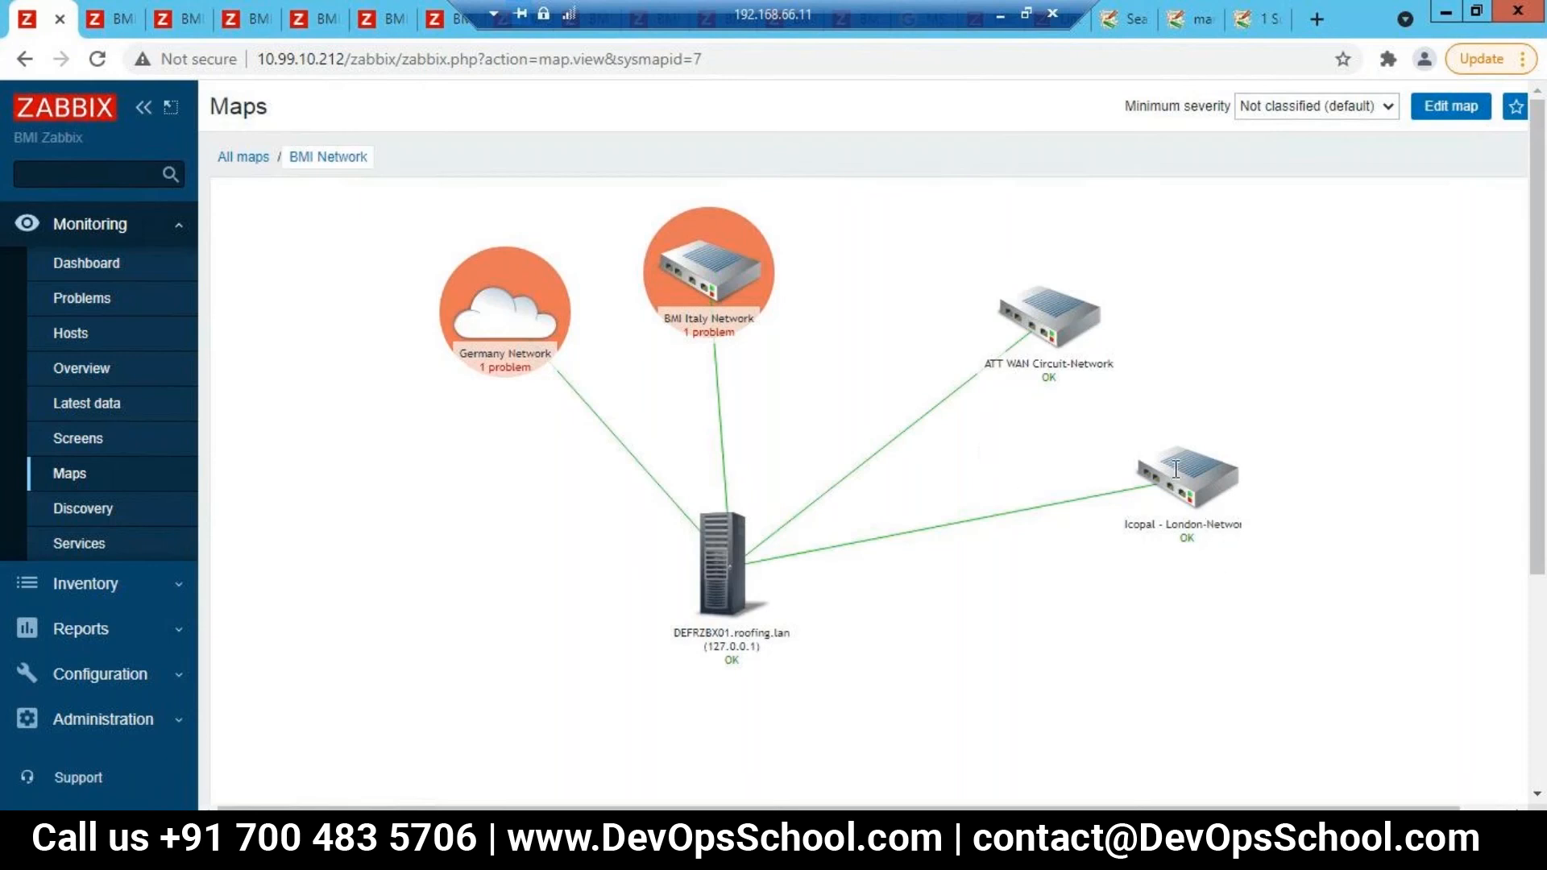
click(253, 158)
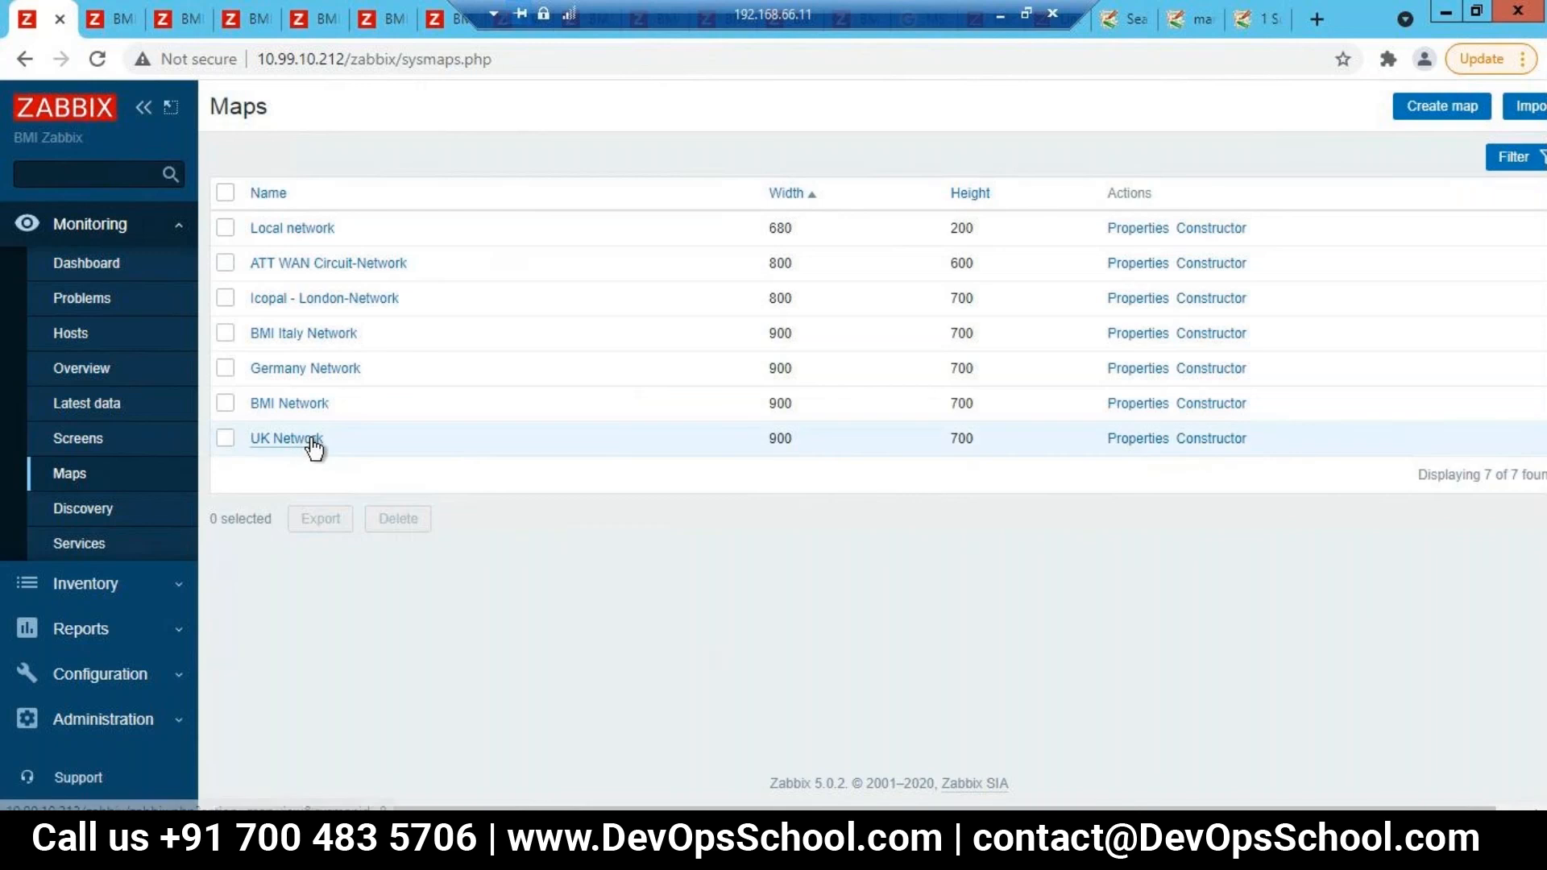
click(311, 440)
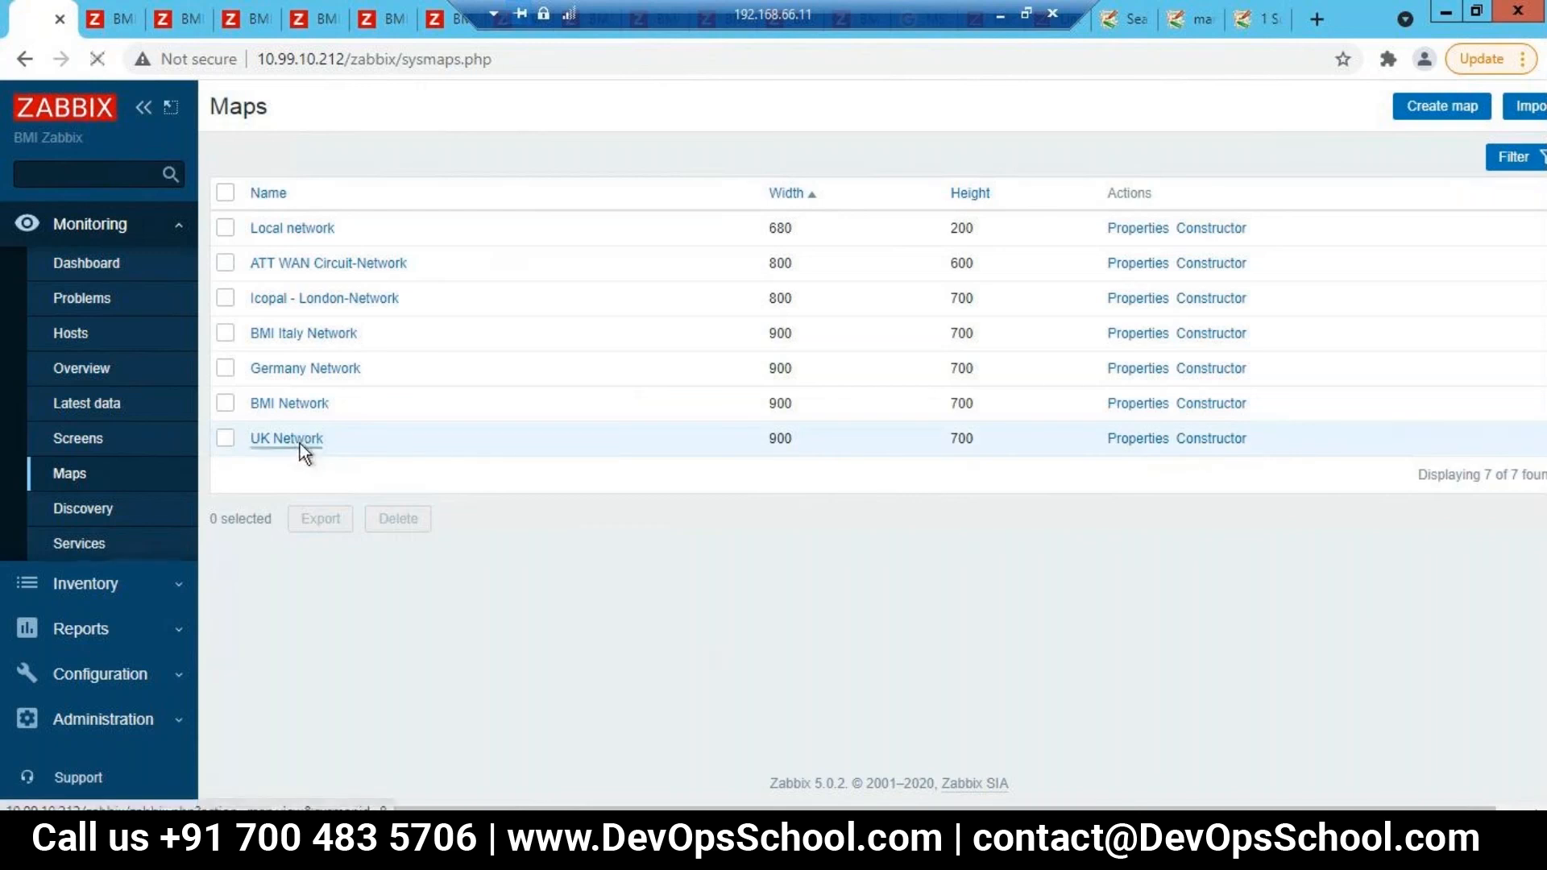
click(25, 61)
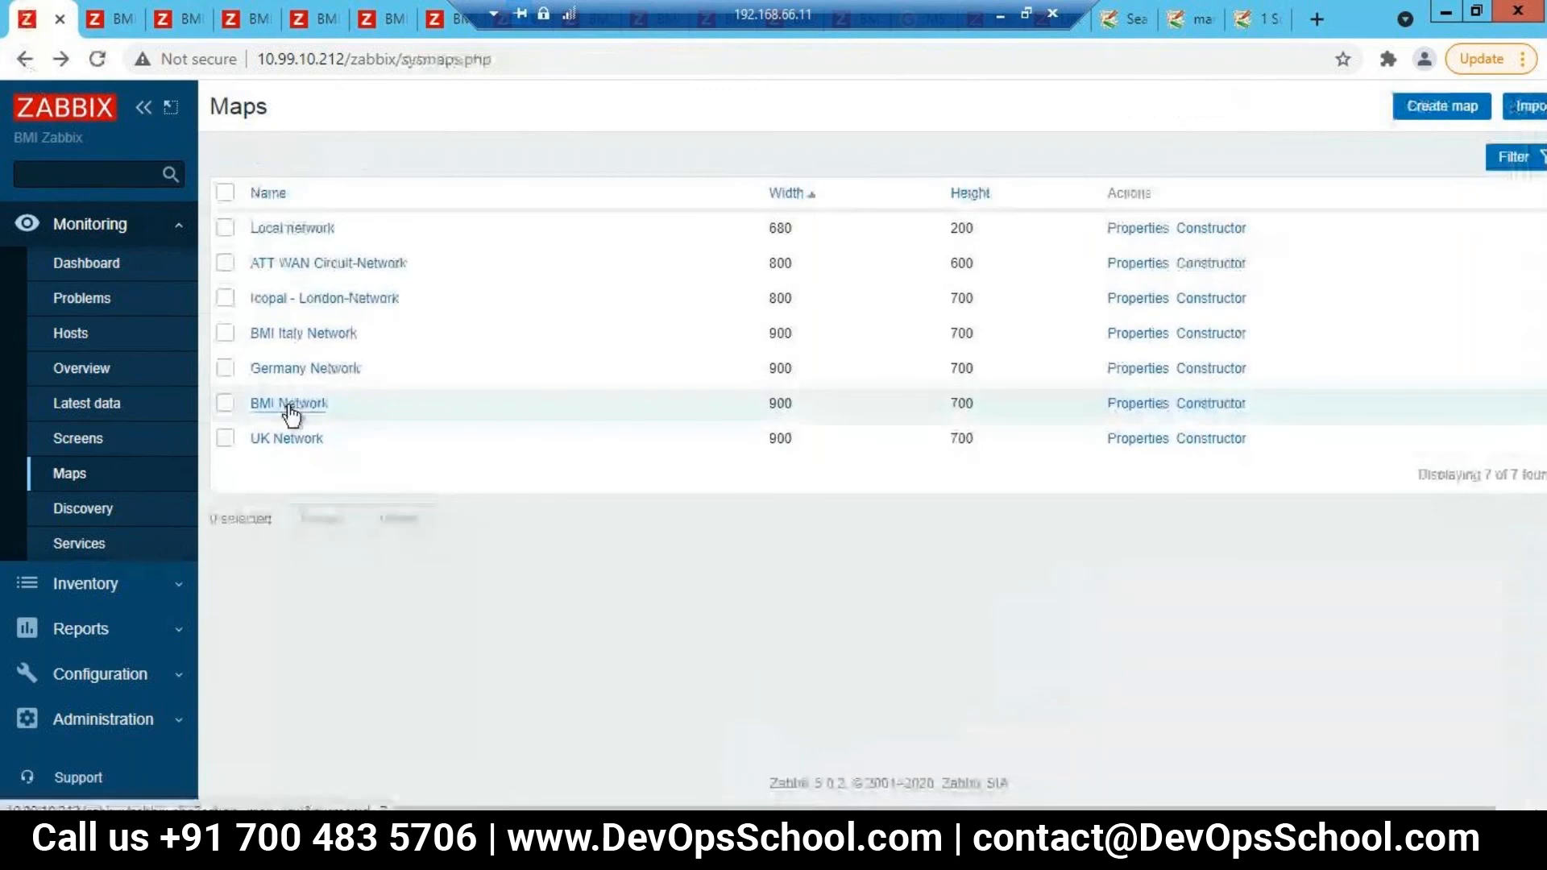
Step: Open the BMI Network map for editing and place a new element below the Icopal - London-Network router, at about X 814, Y 362
click(288, 405)
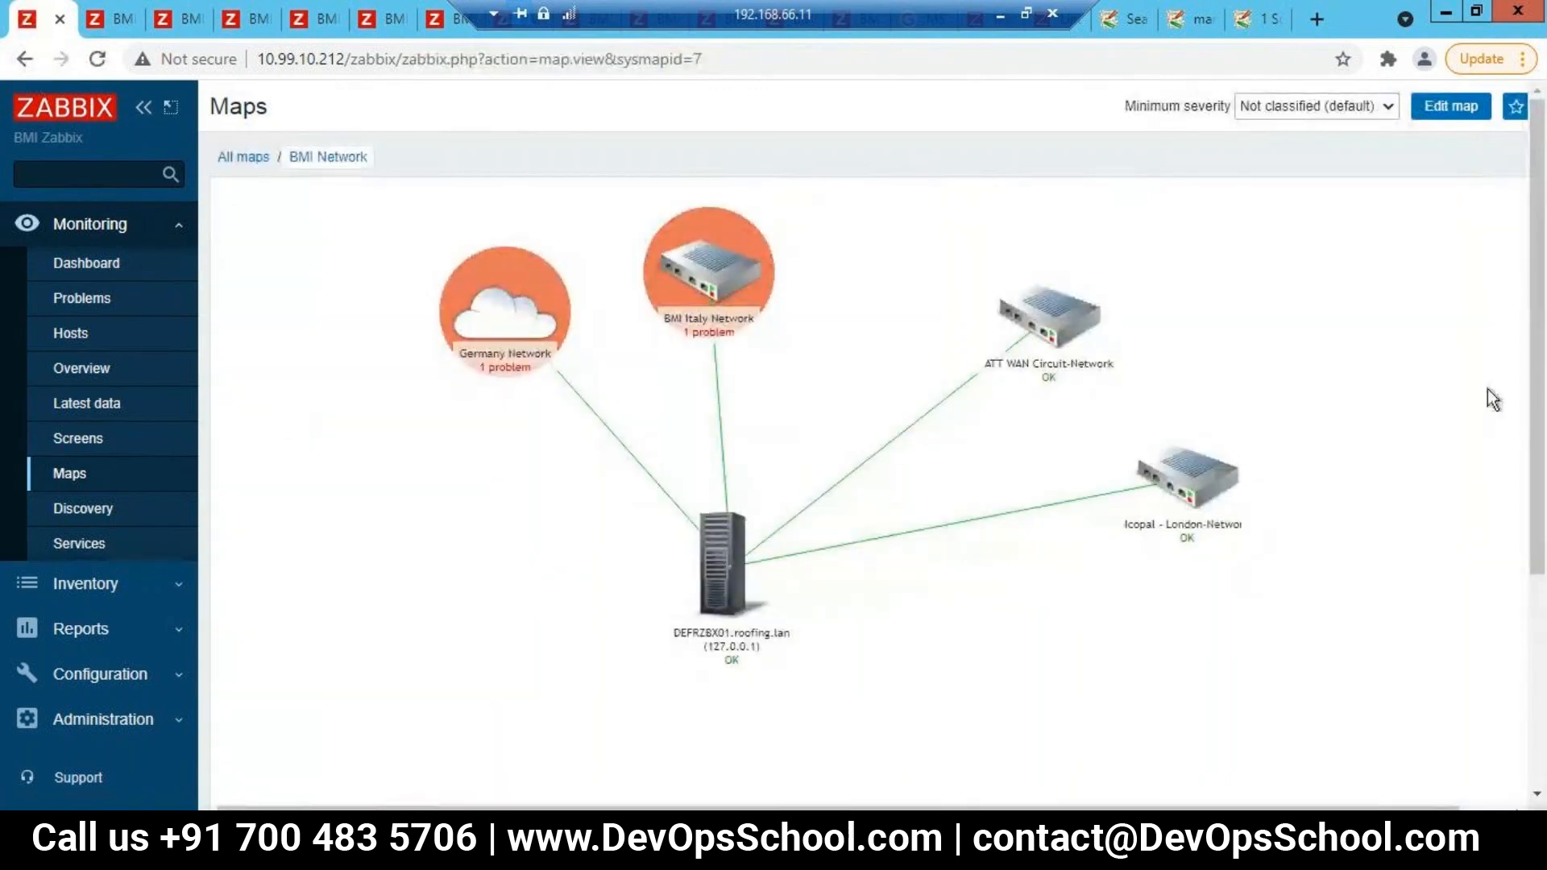
click(1455, 111)
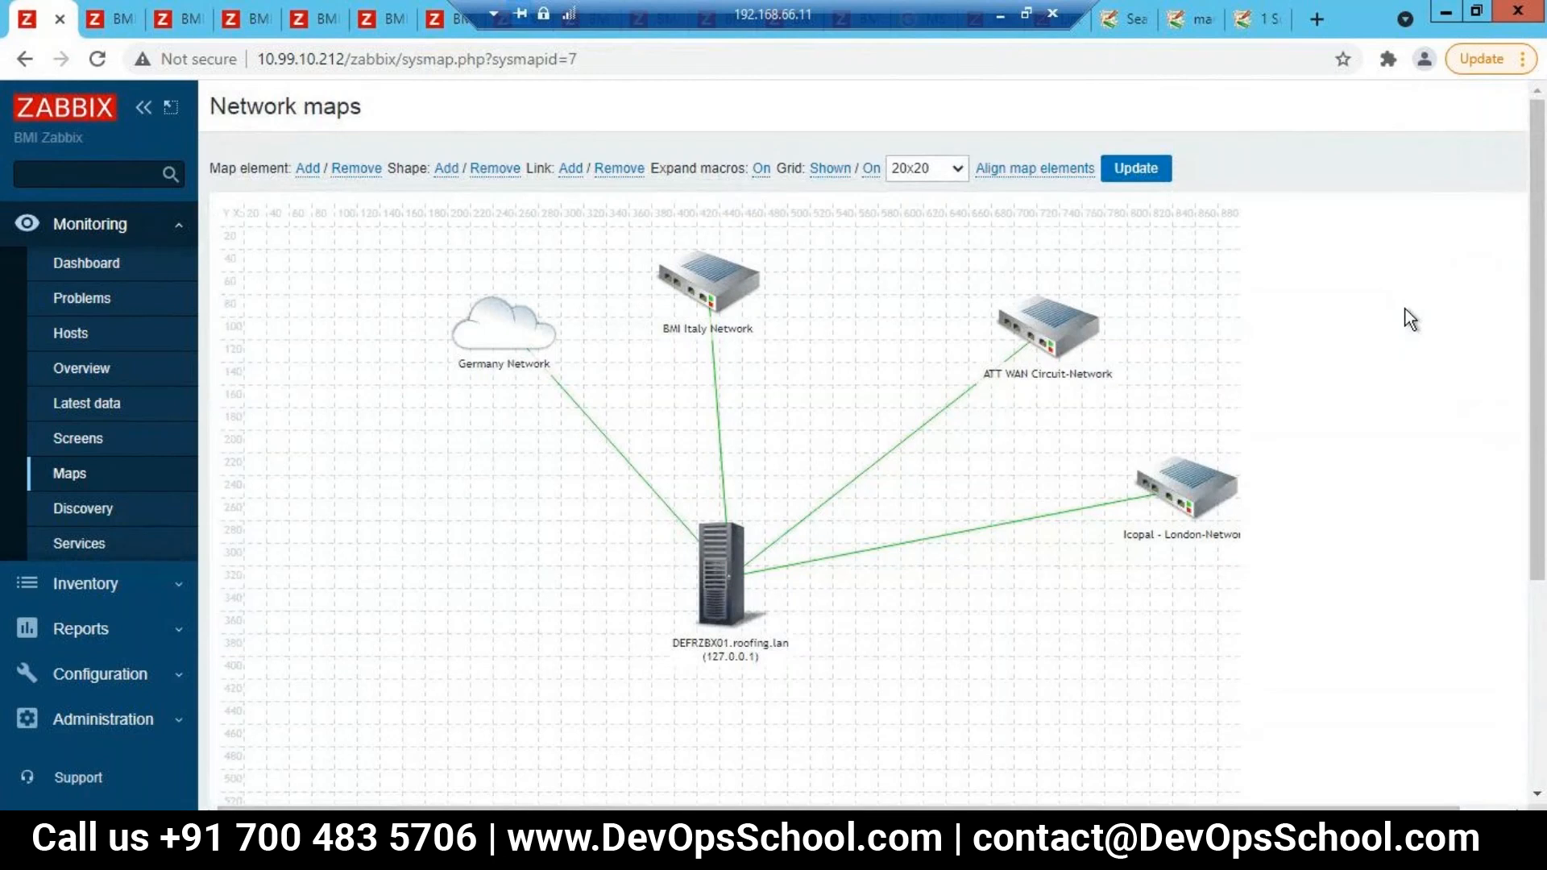
click(307, 168)
drag(250, 290, 318, 398)
drag(543, 548, 1197, 696)
Step: Set the new element's type to Map and its label to UK Network
click(1190, 693)
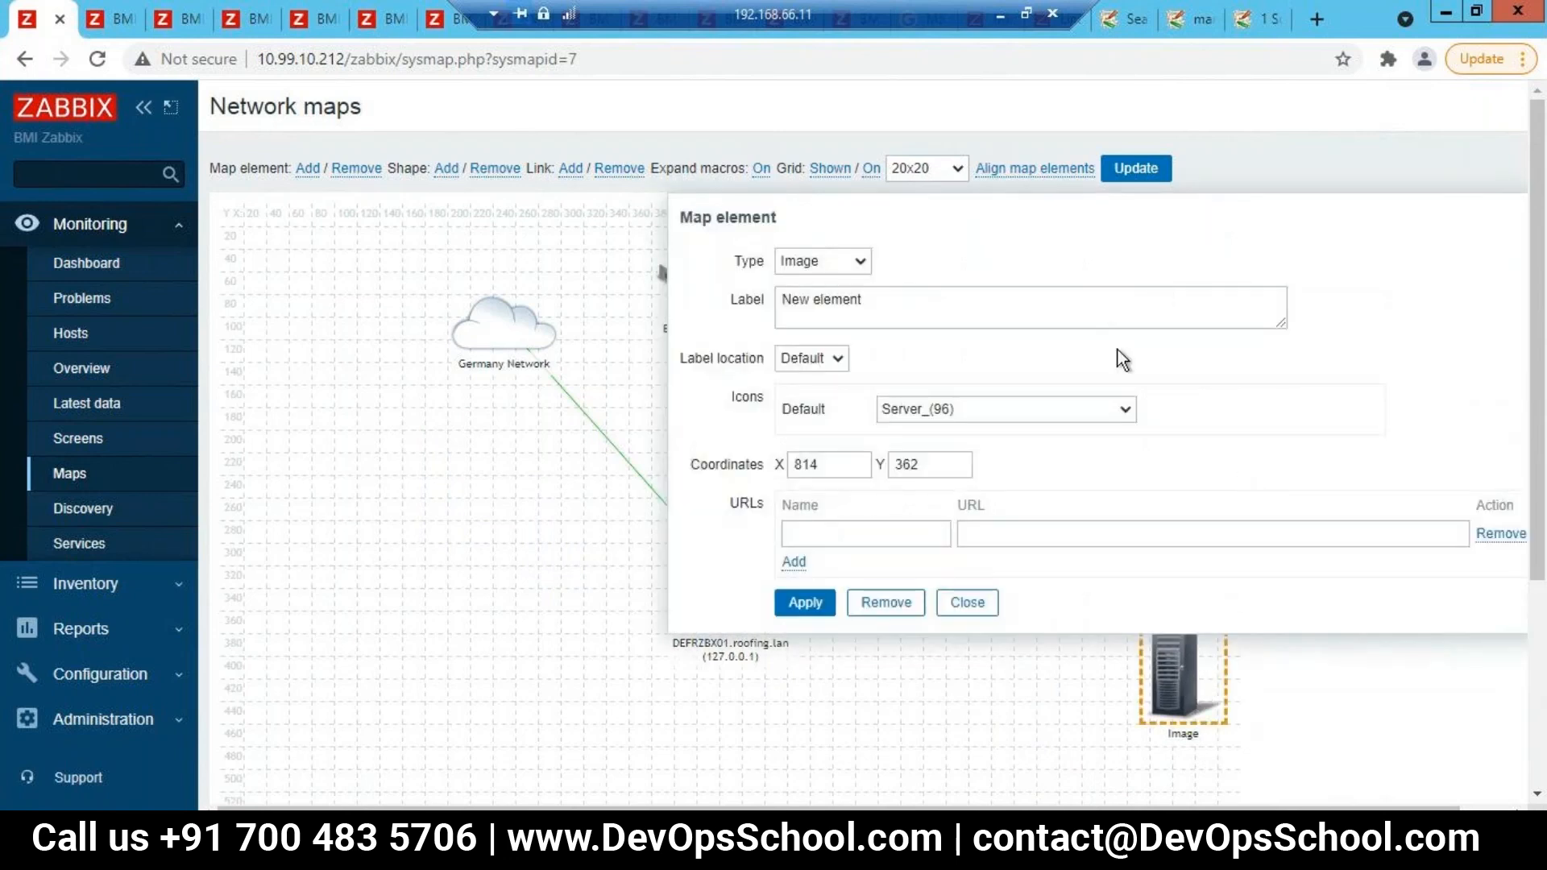
click(857, 264)
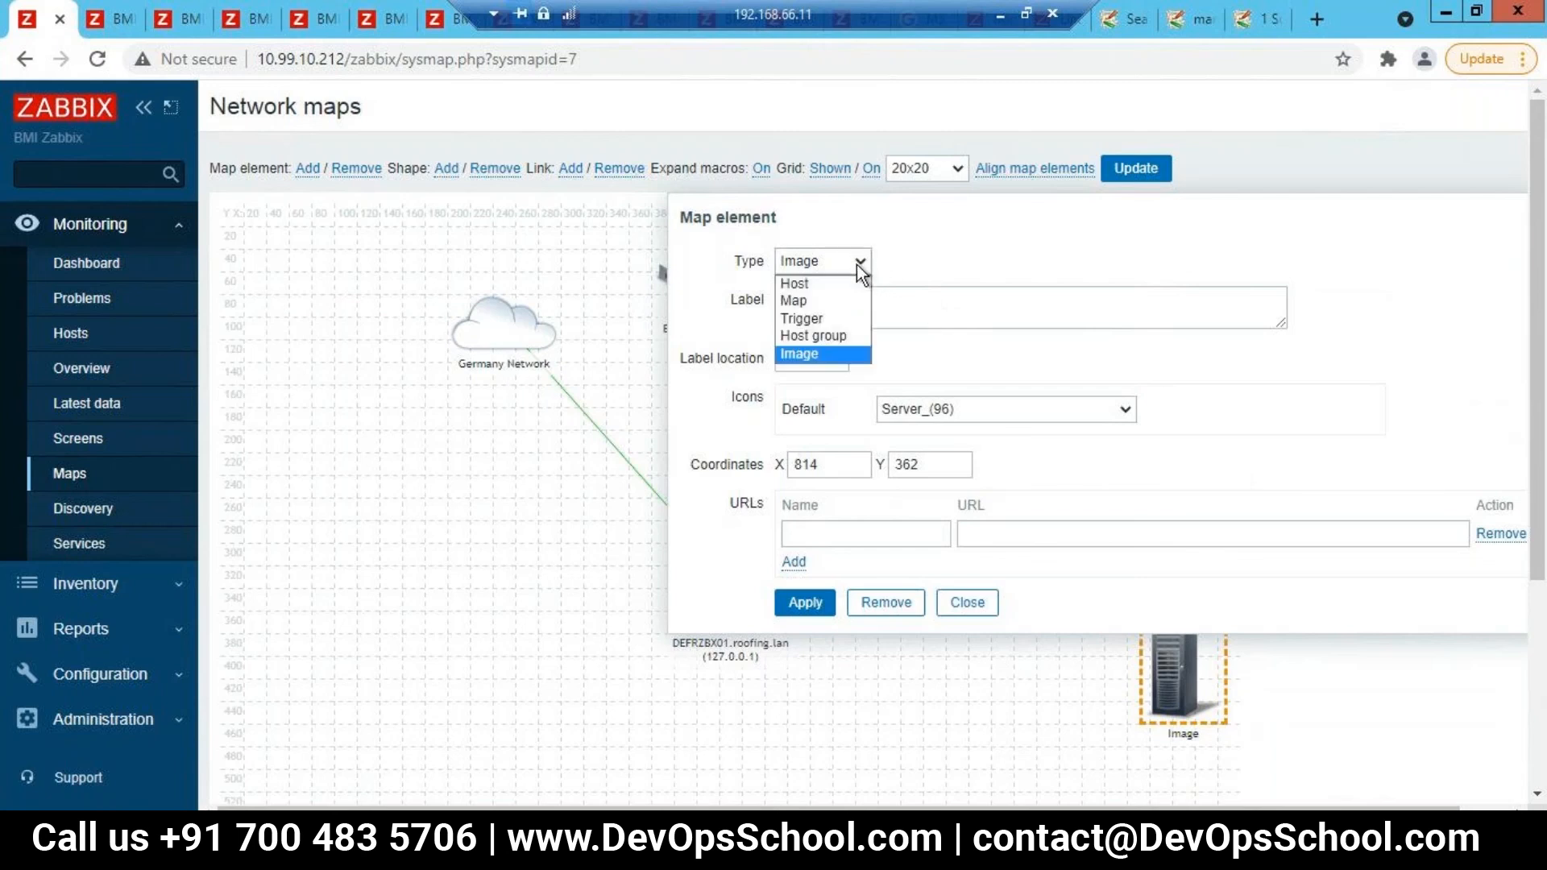
click(836, 301)
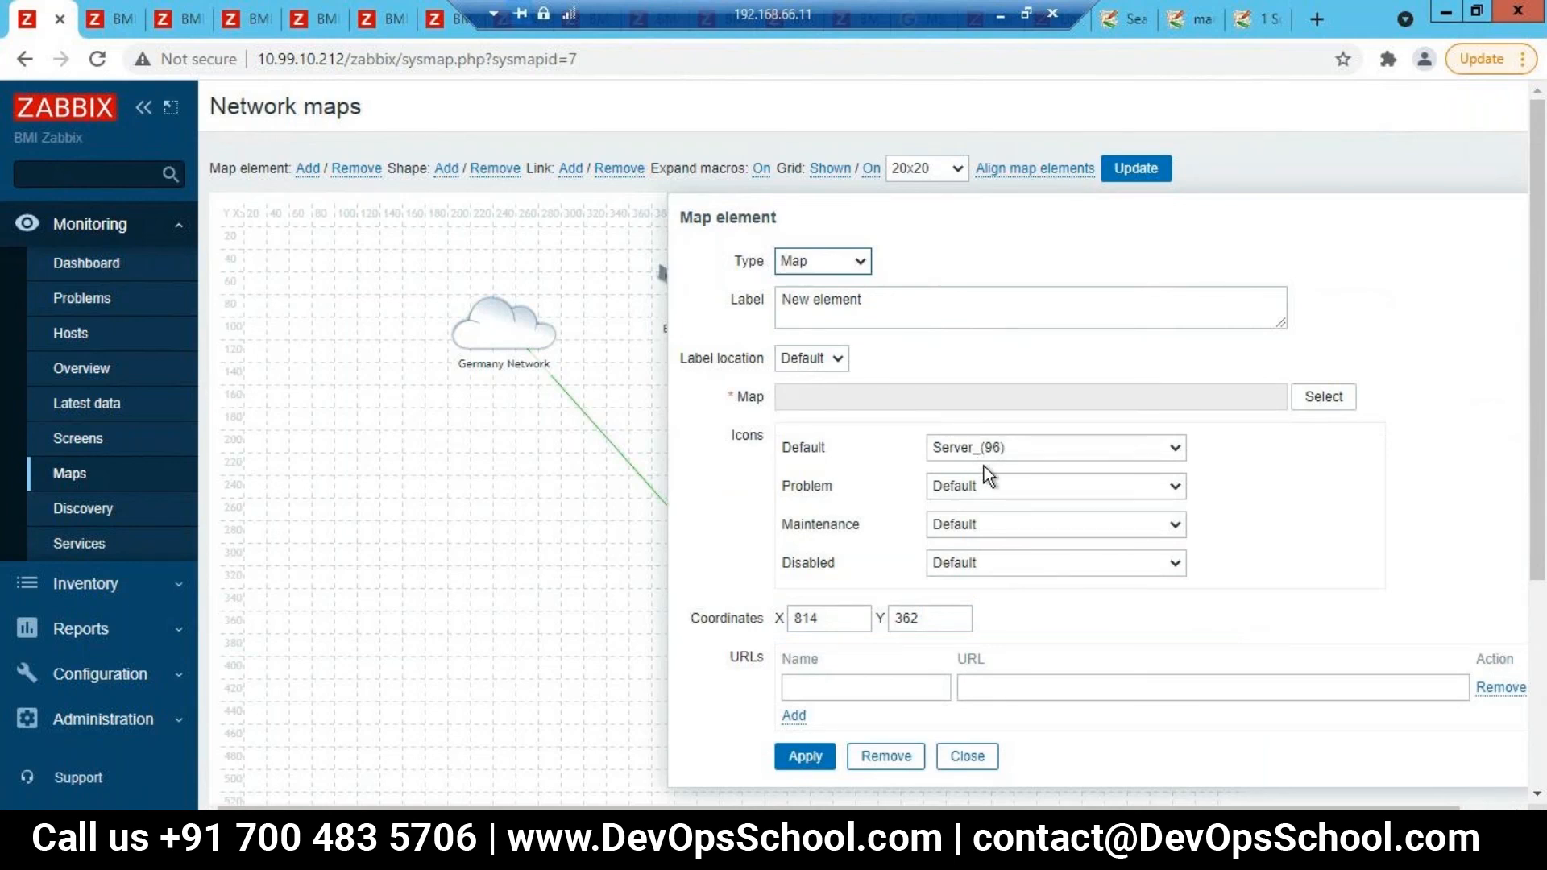
click(878, 309)
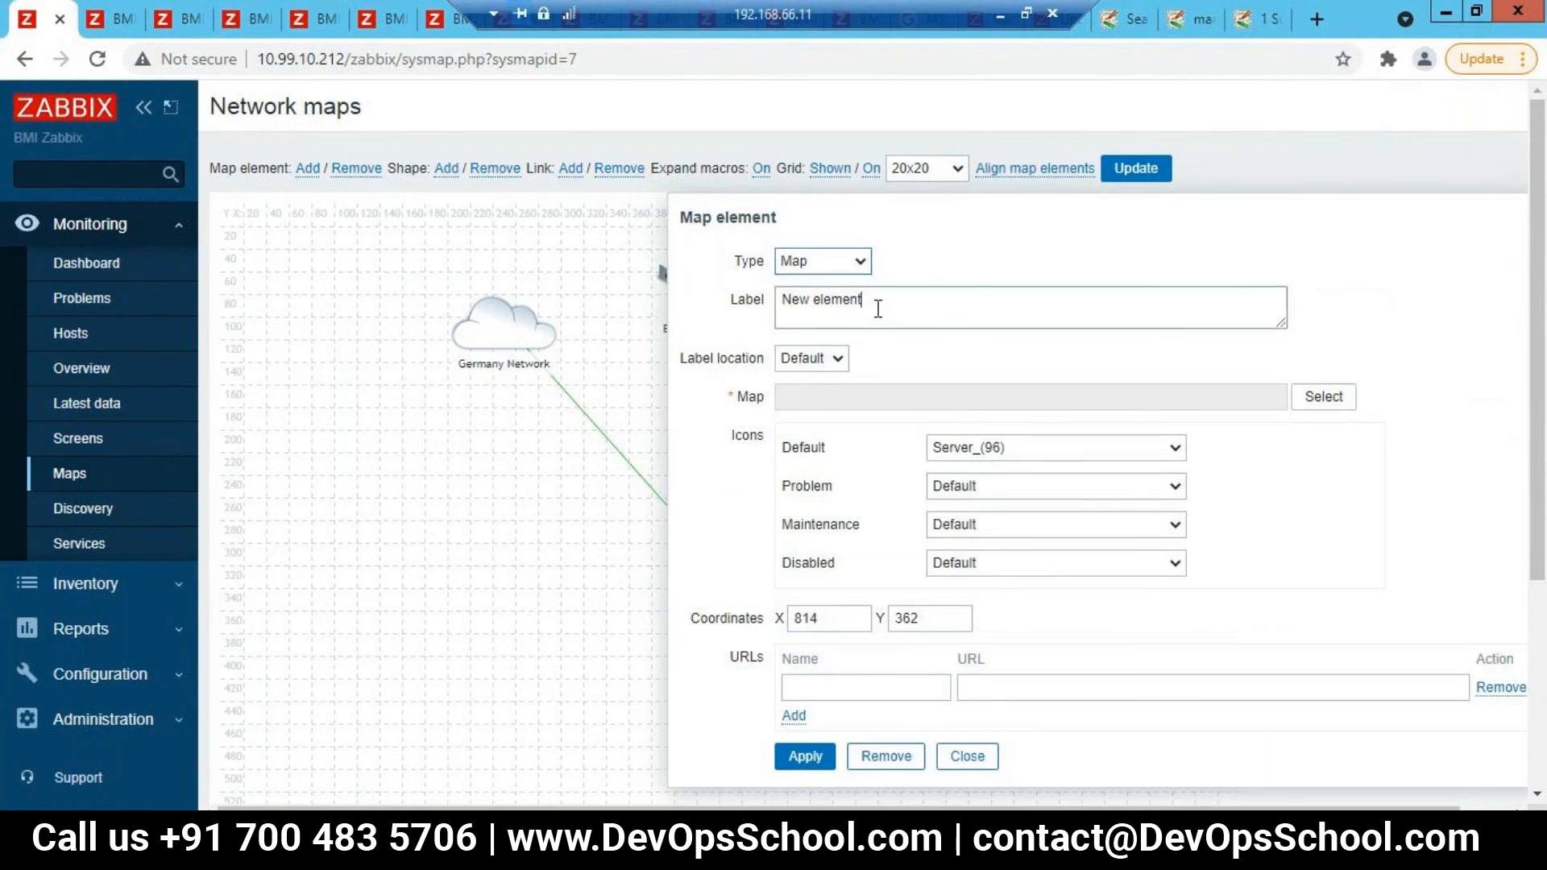
key(BackSpace)
key(BackSpace)
key(BackSpace)
key(BackSpace)
key(BackSpace)
key(BackSpace)
key(BackSpace)
key(BackSpace)
key(BackSpace)
key(BackSpace)
key(BackSpace)
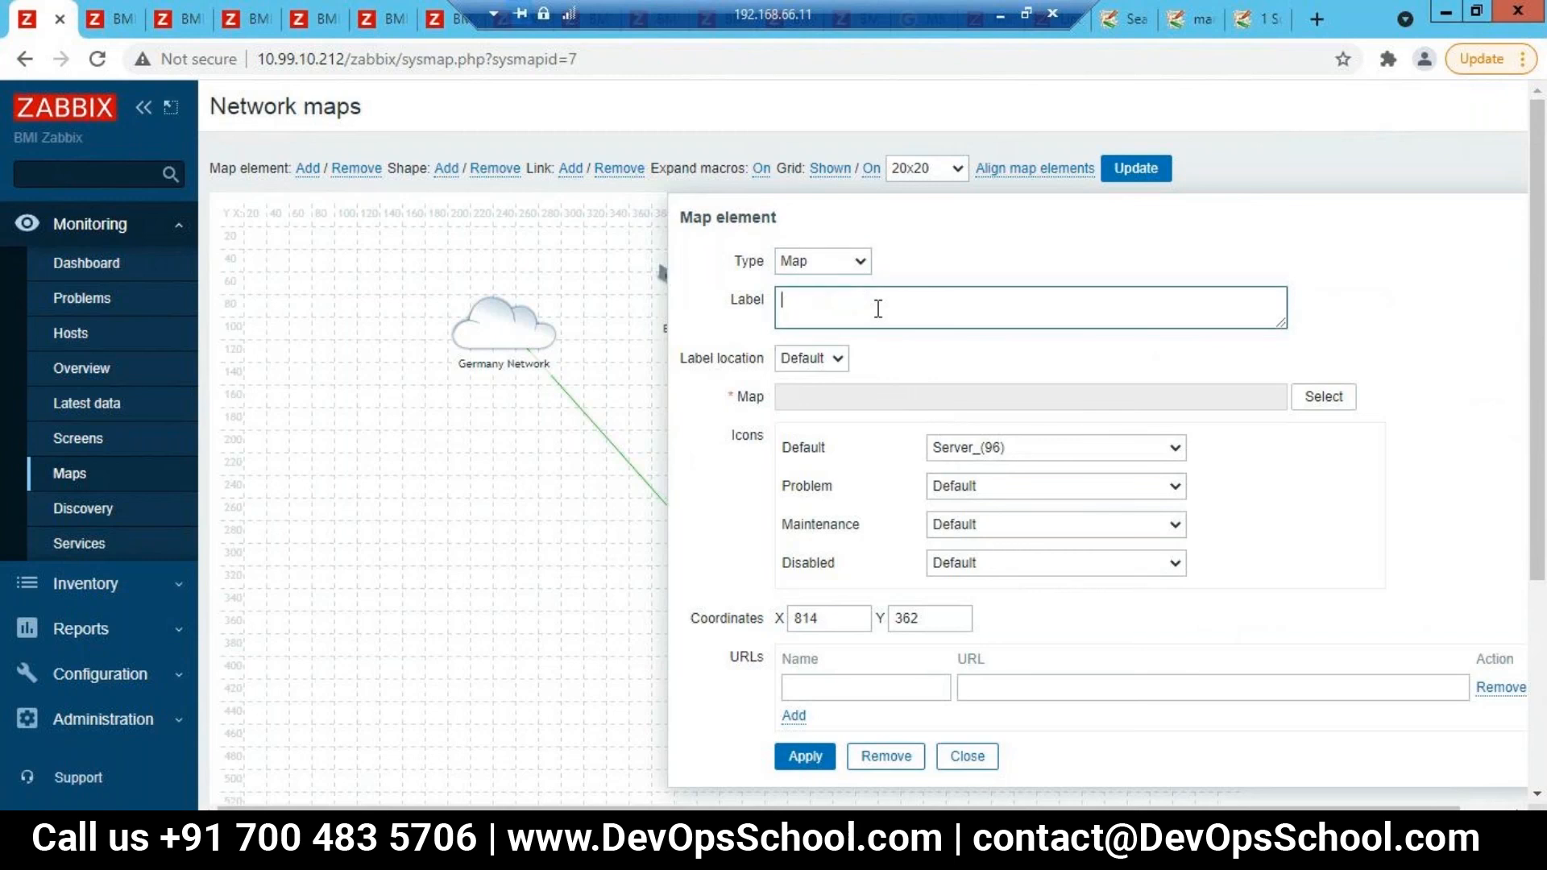
text(UK Network)
Step: Link the new map element to the existing UK Network map
click(806, 402)
click(1330, 401)
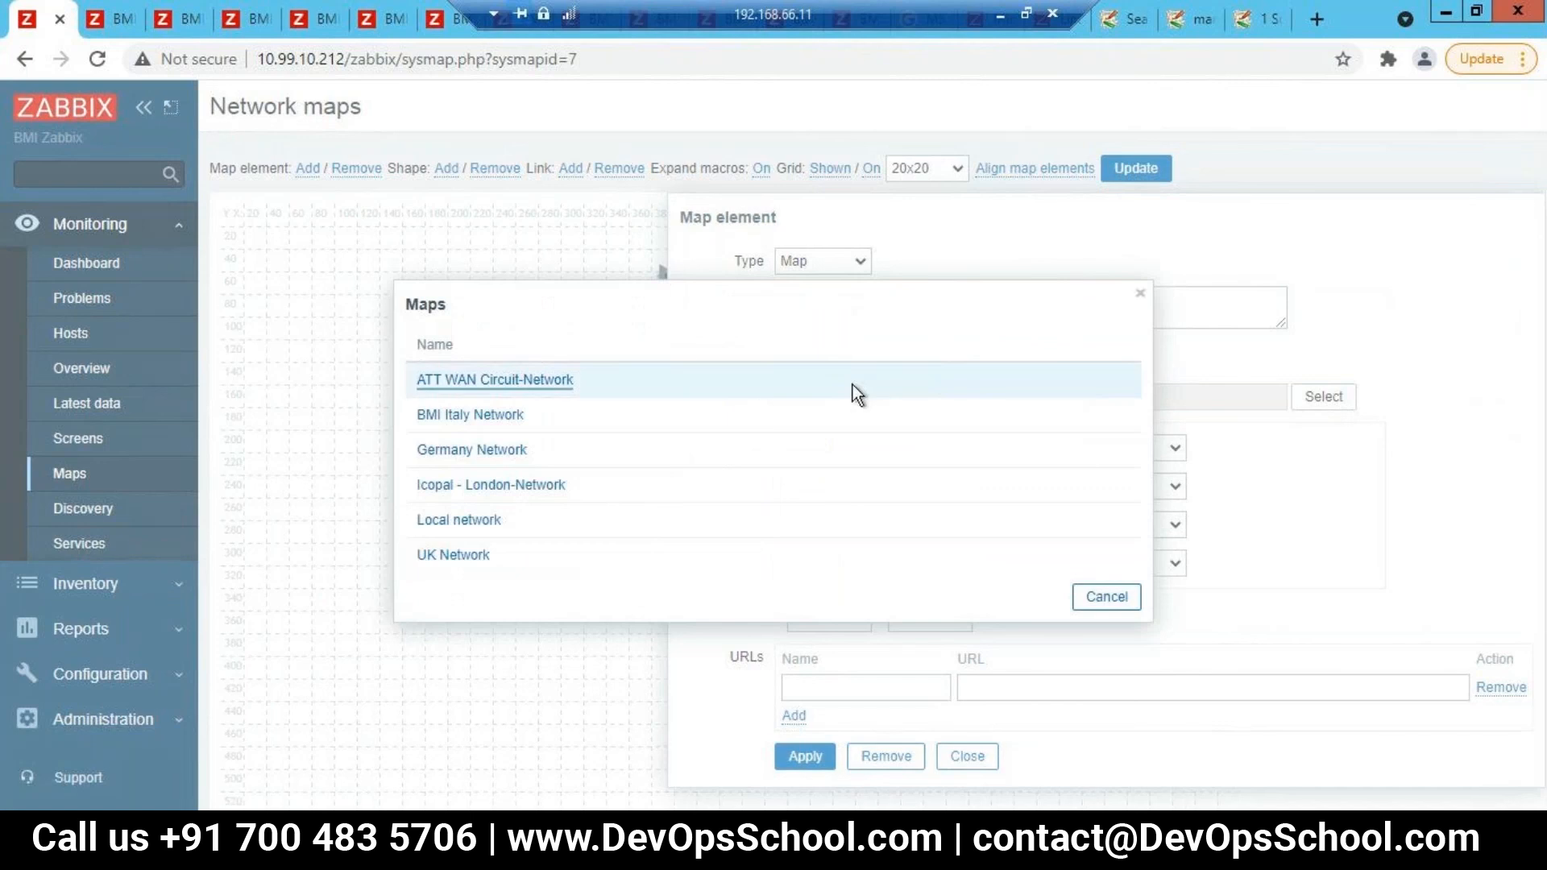
click(474, 556)
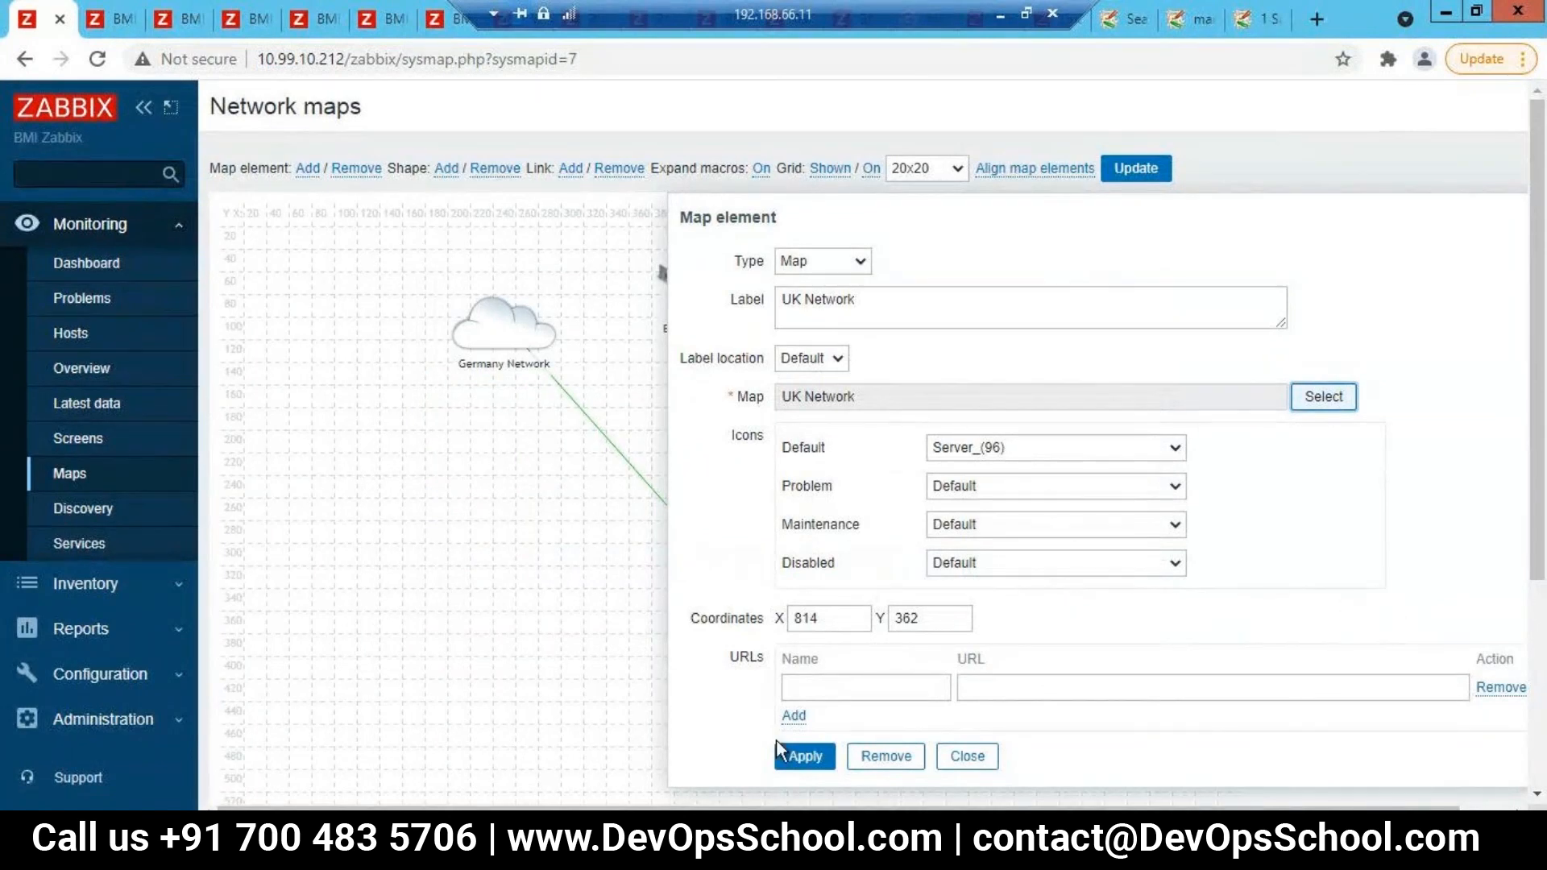
Step: Set the UK Network element's default icon to House_(96), apply the change and close the element's properties
click(802, 758)
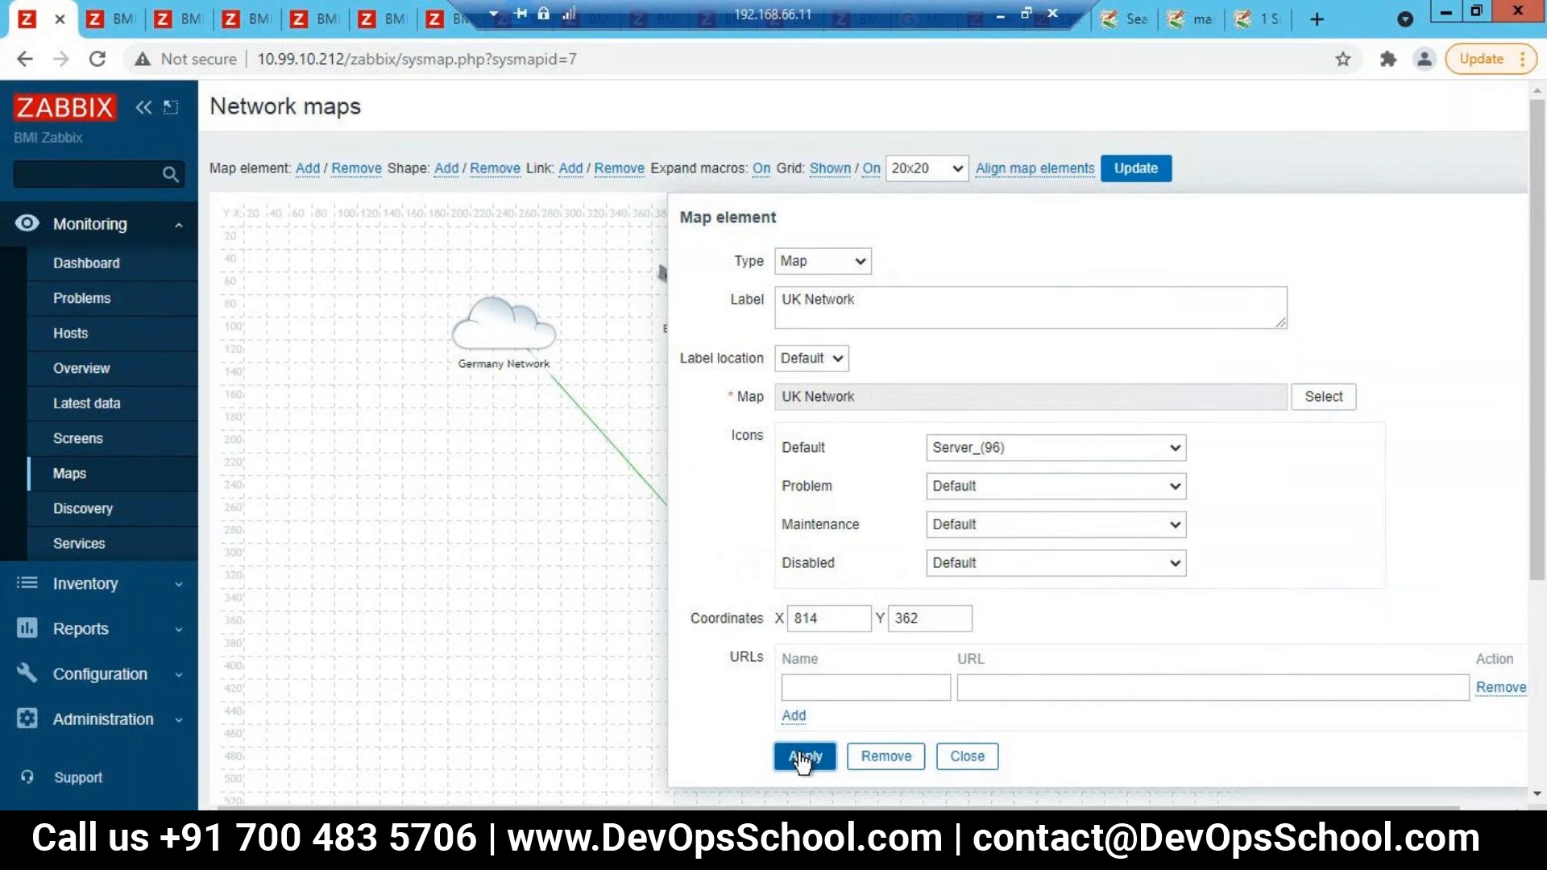
click(1168, 451)
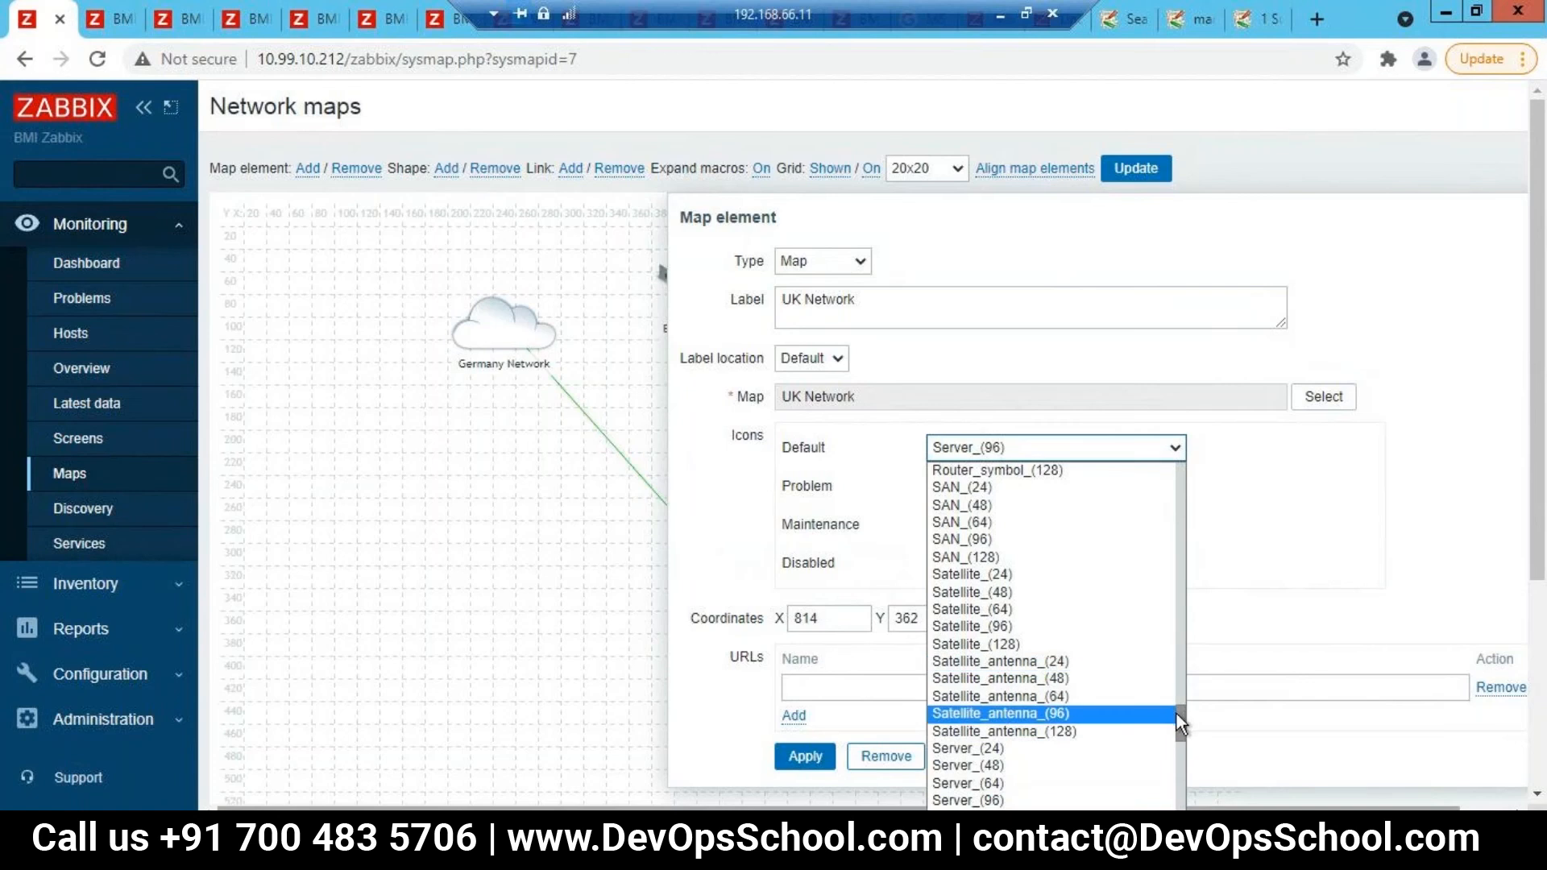
drag(1182, 728, 1175, 533)
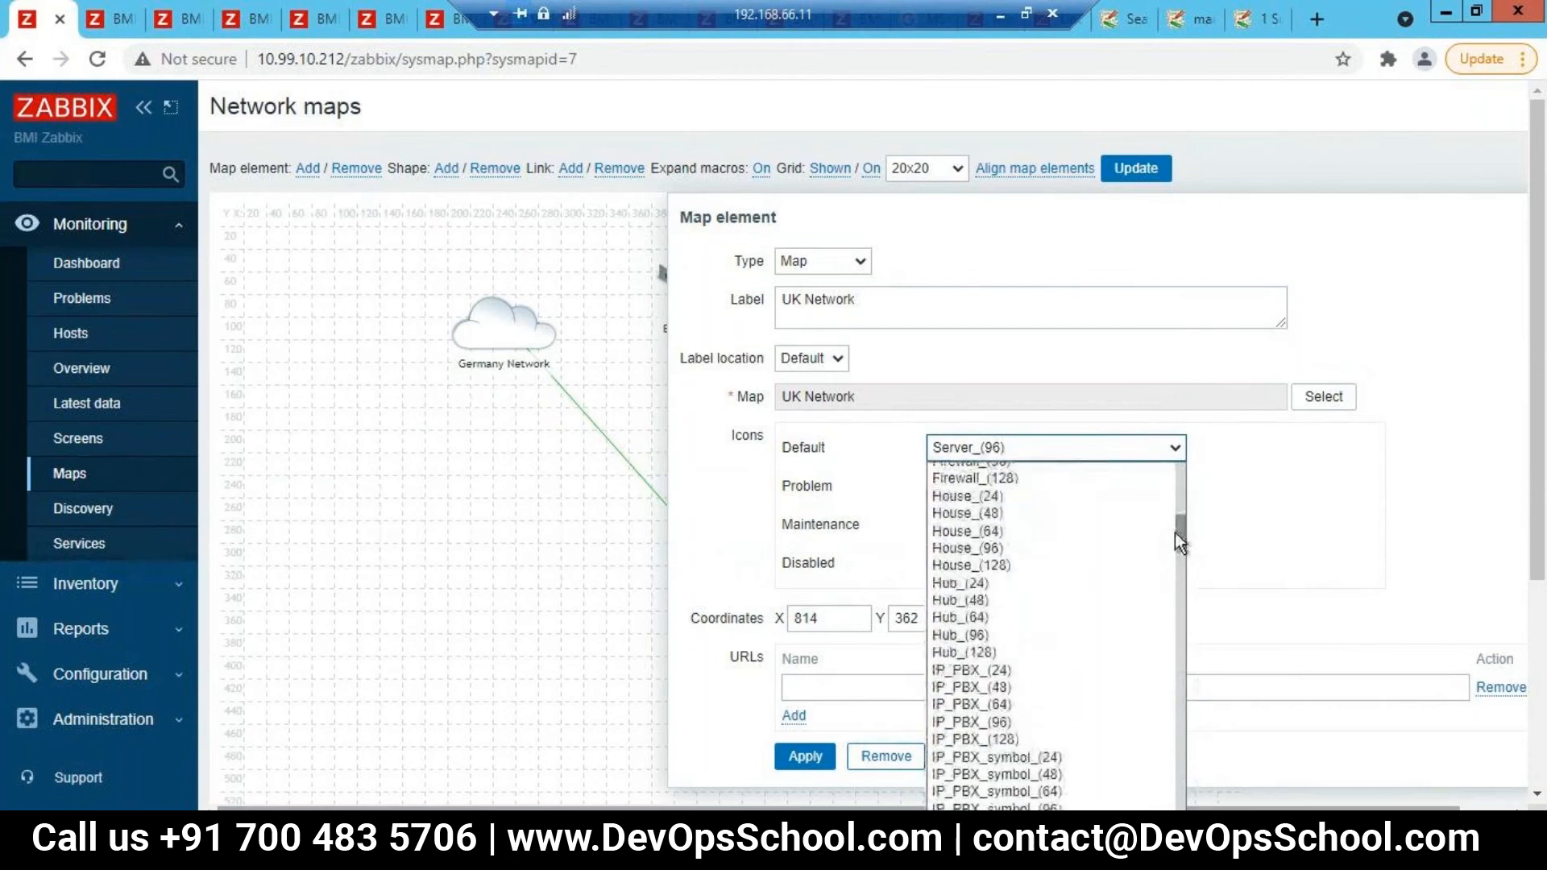
click(987, 549)
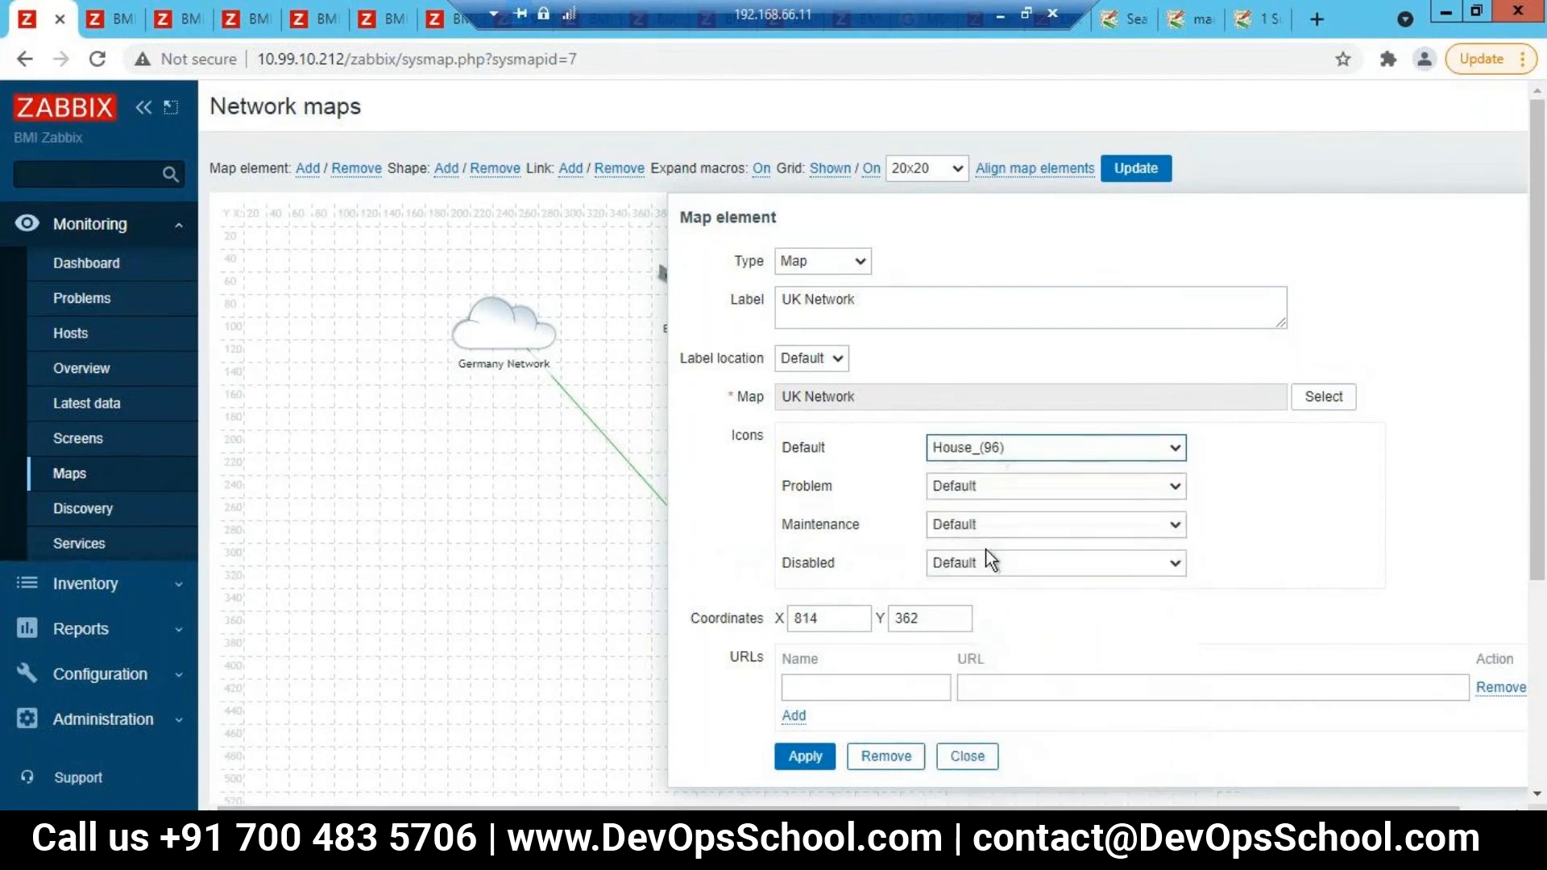
click(803, 758)
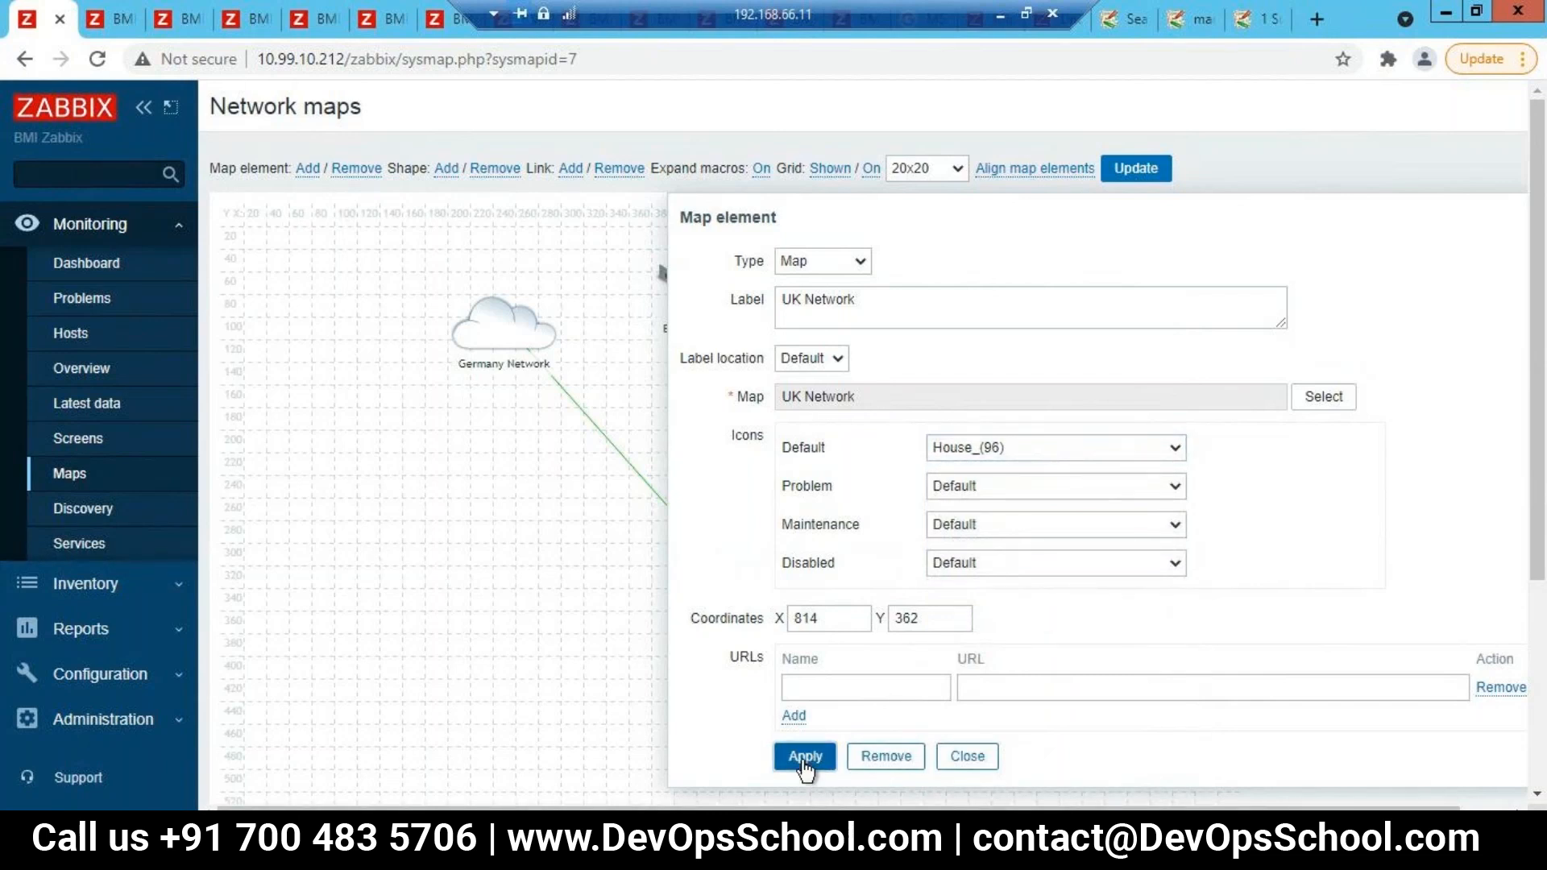
click(960, 757)
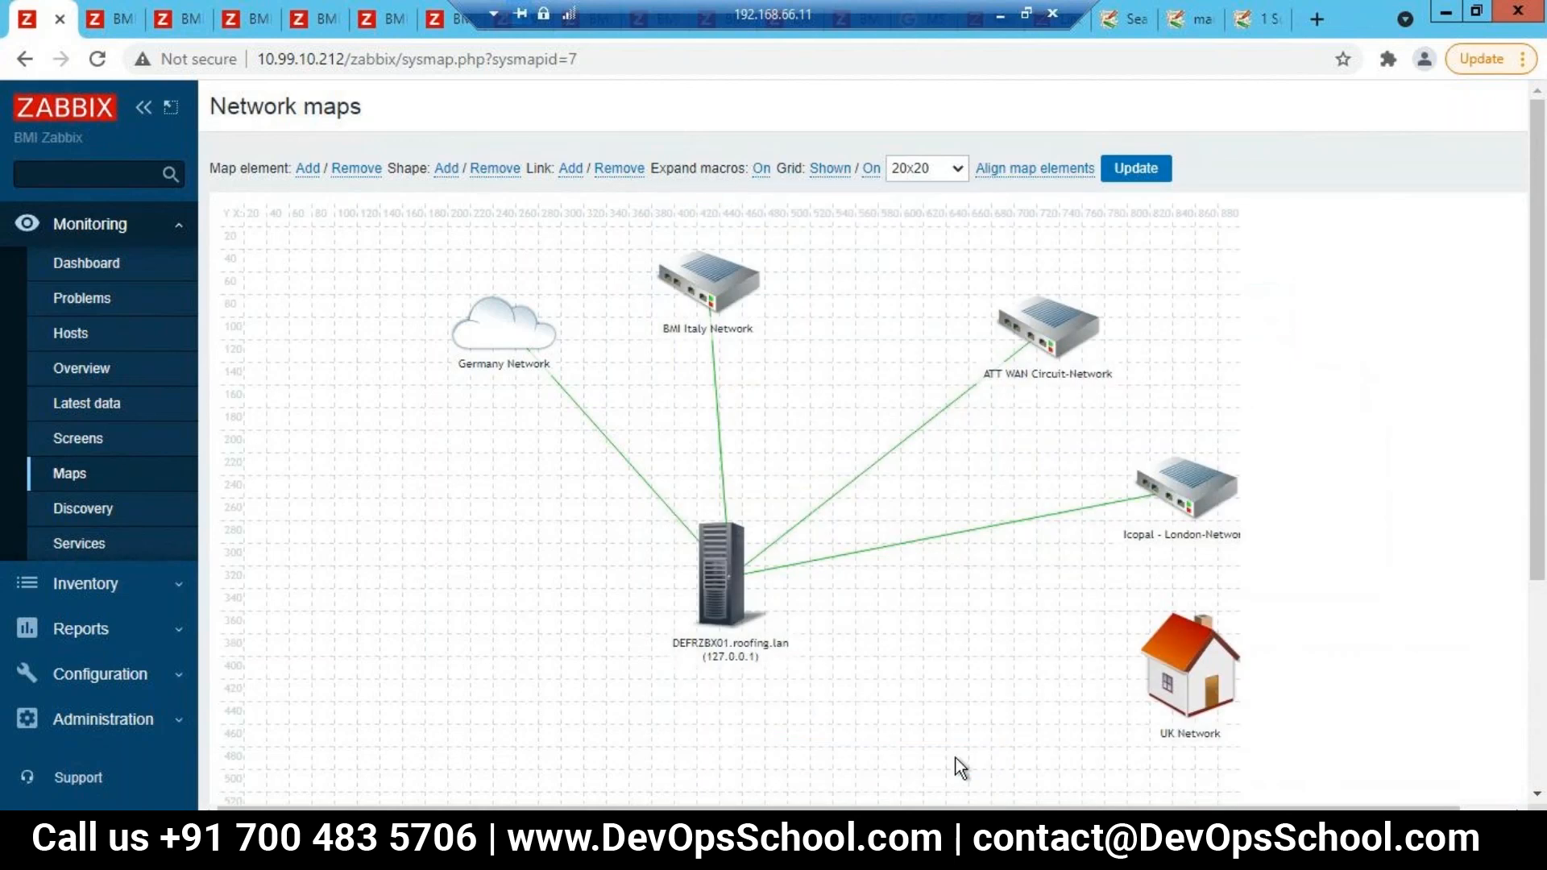
click(1185, 702)
click(1184, 691)
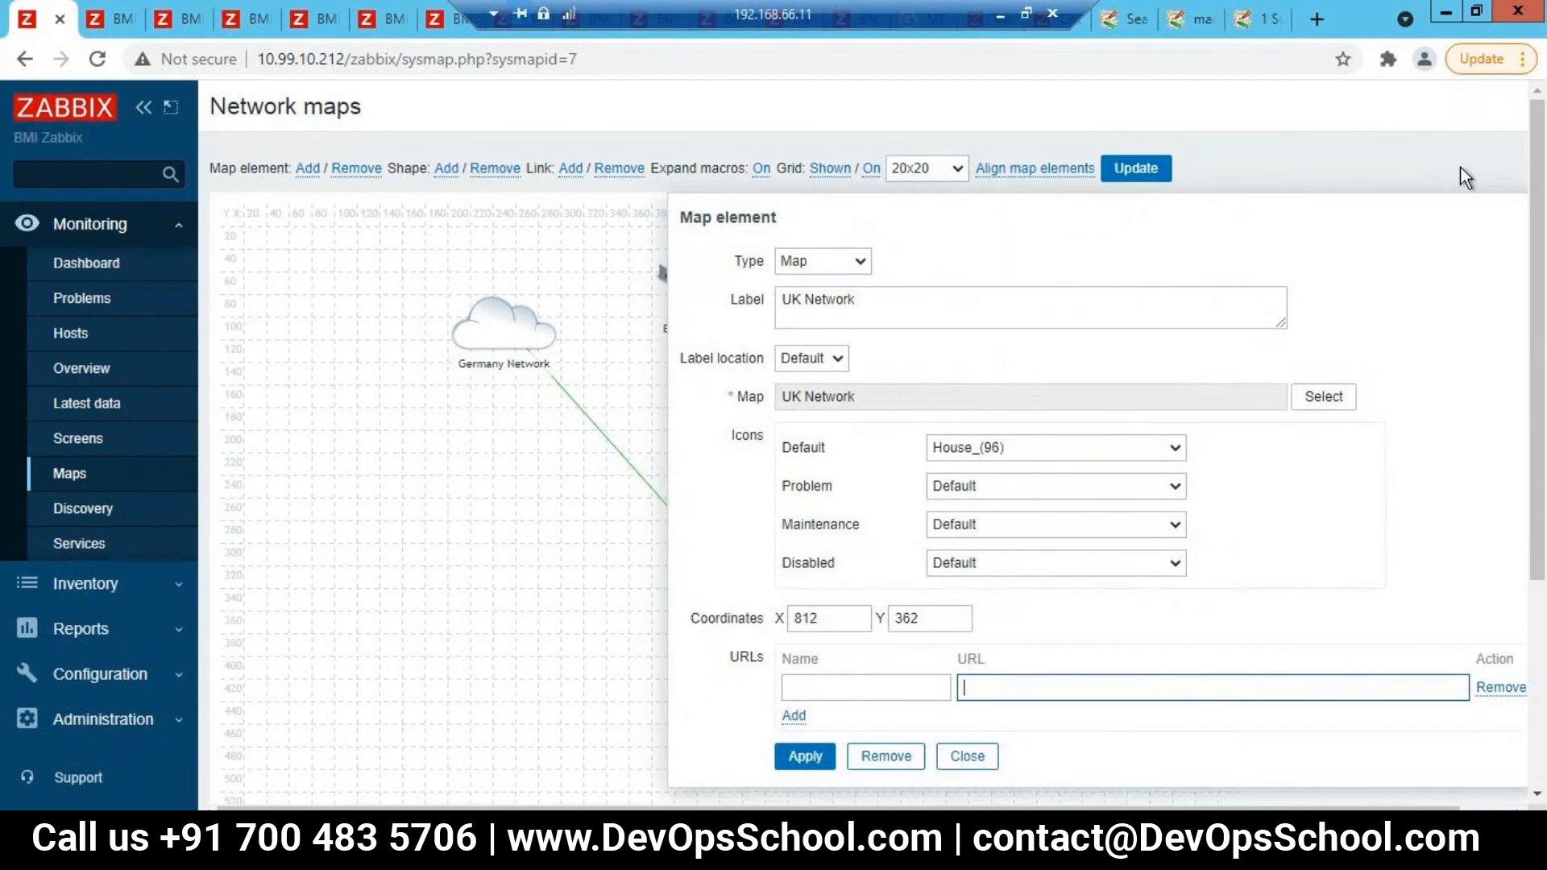
click(965, 762)
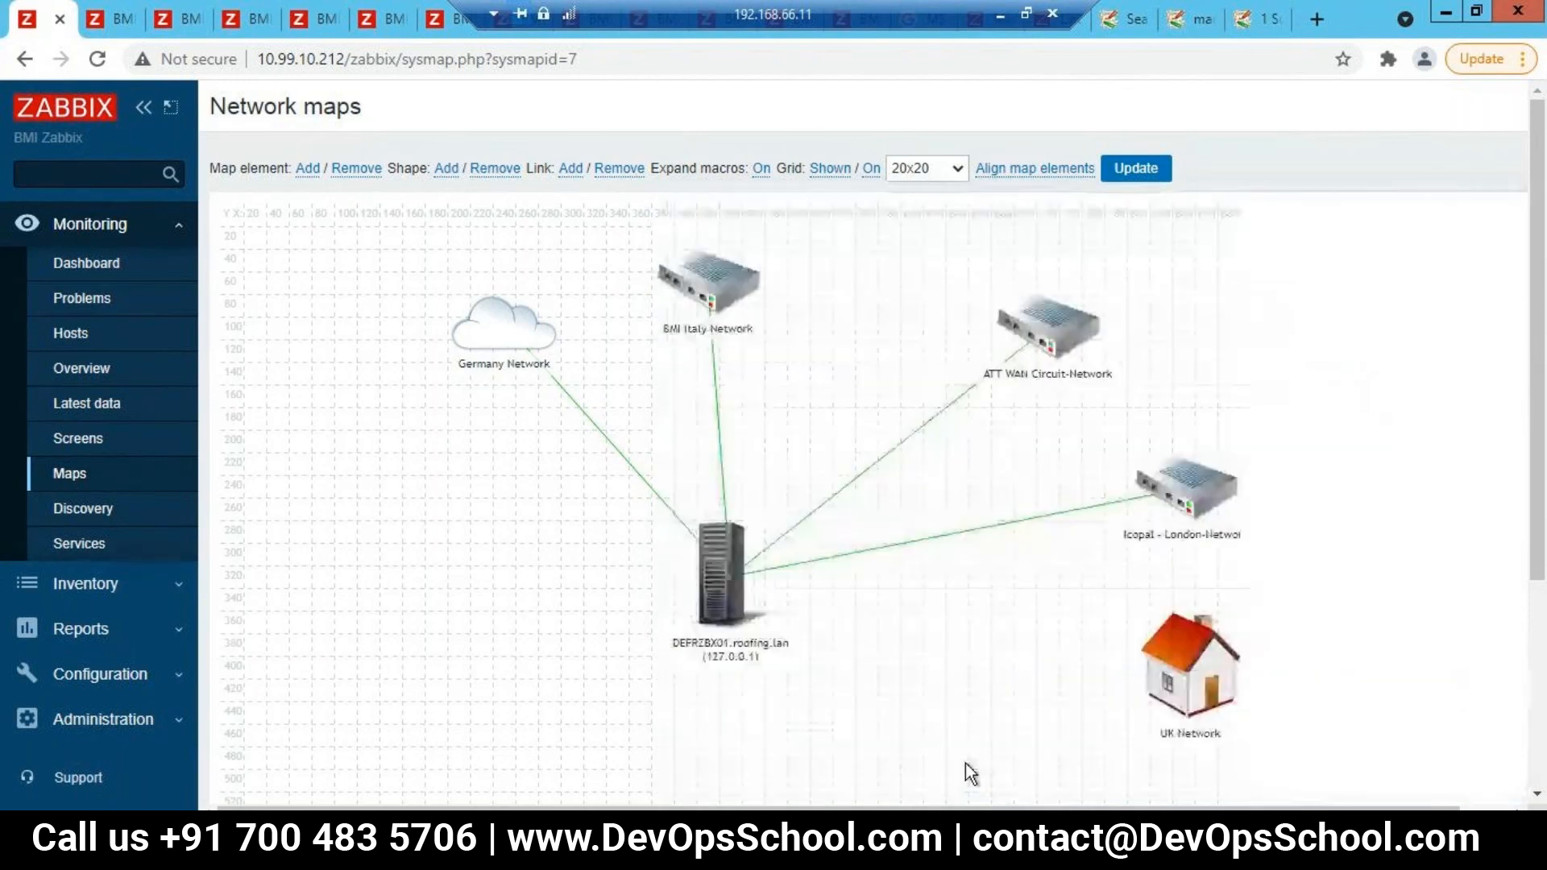
right_click(1076, 743)
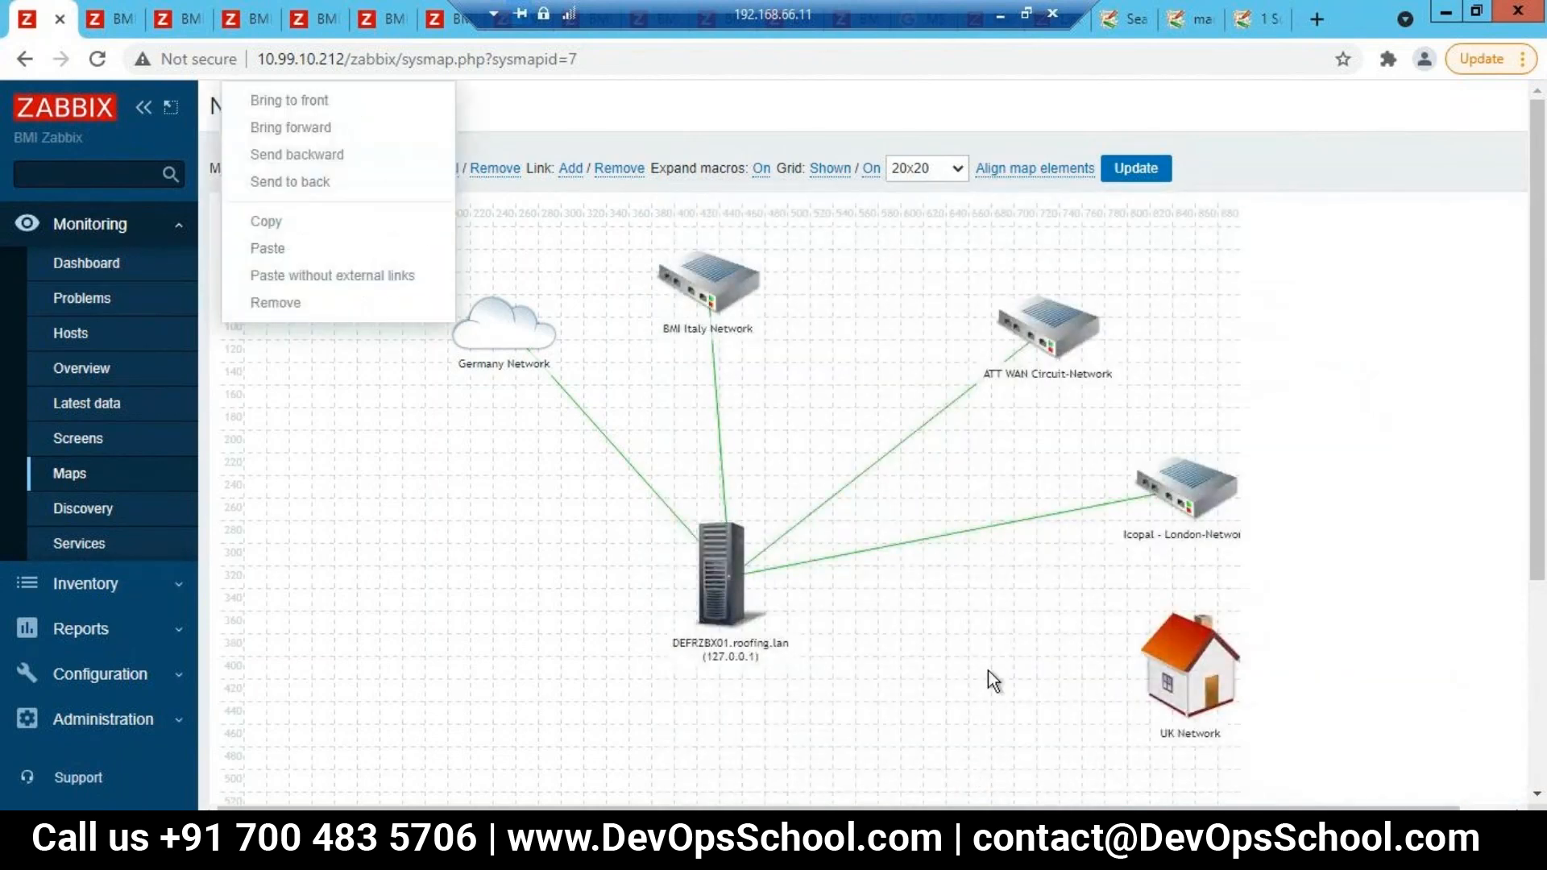
click(1193, 670)
right_click(1190, 665)
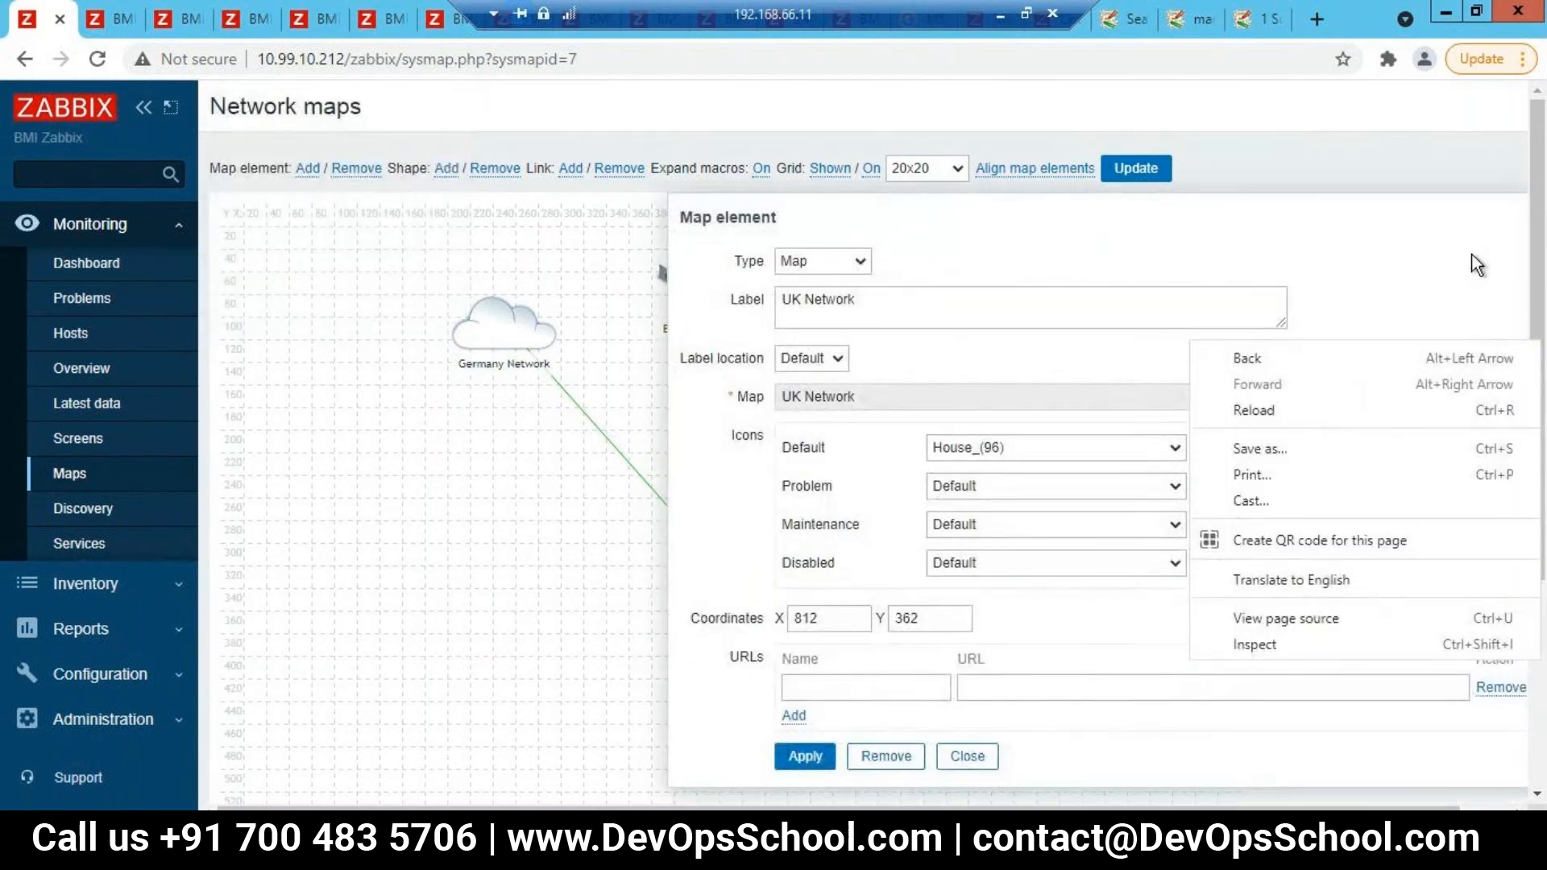
click(979, 762)
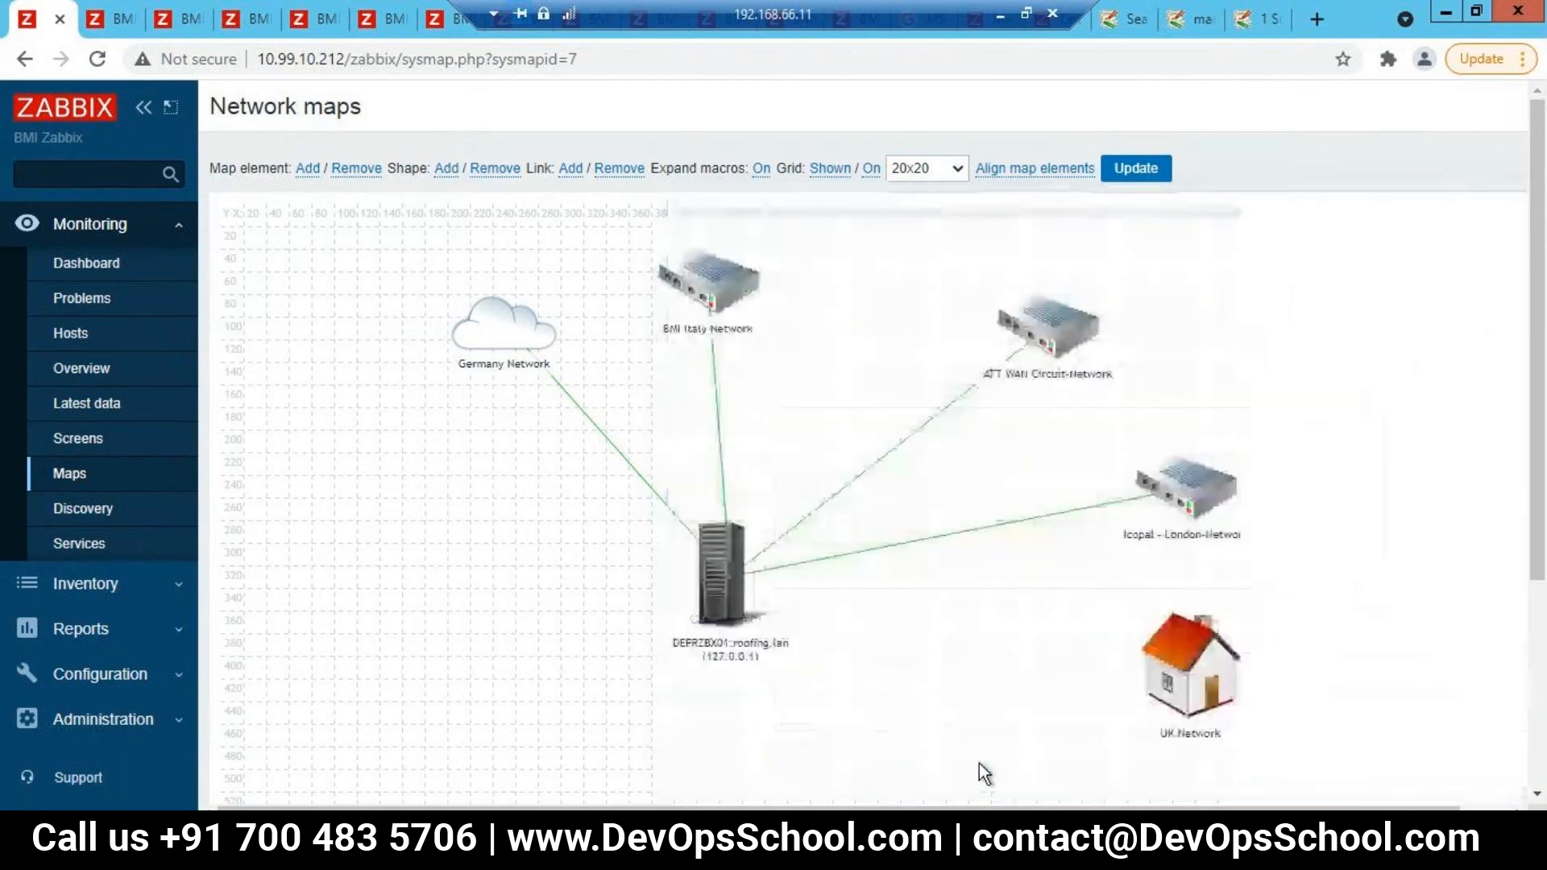
Step: Save the BMI Network map, return to the list of maps and open BMI Network for viewing
click(1134, 171)
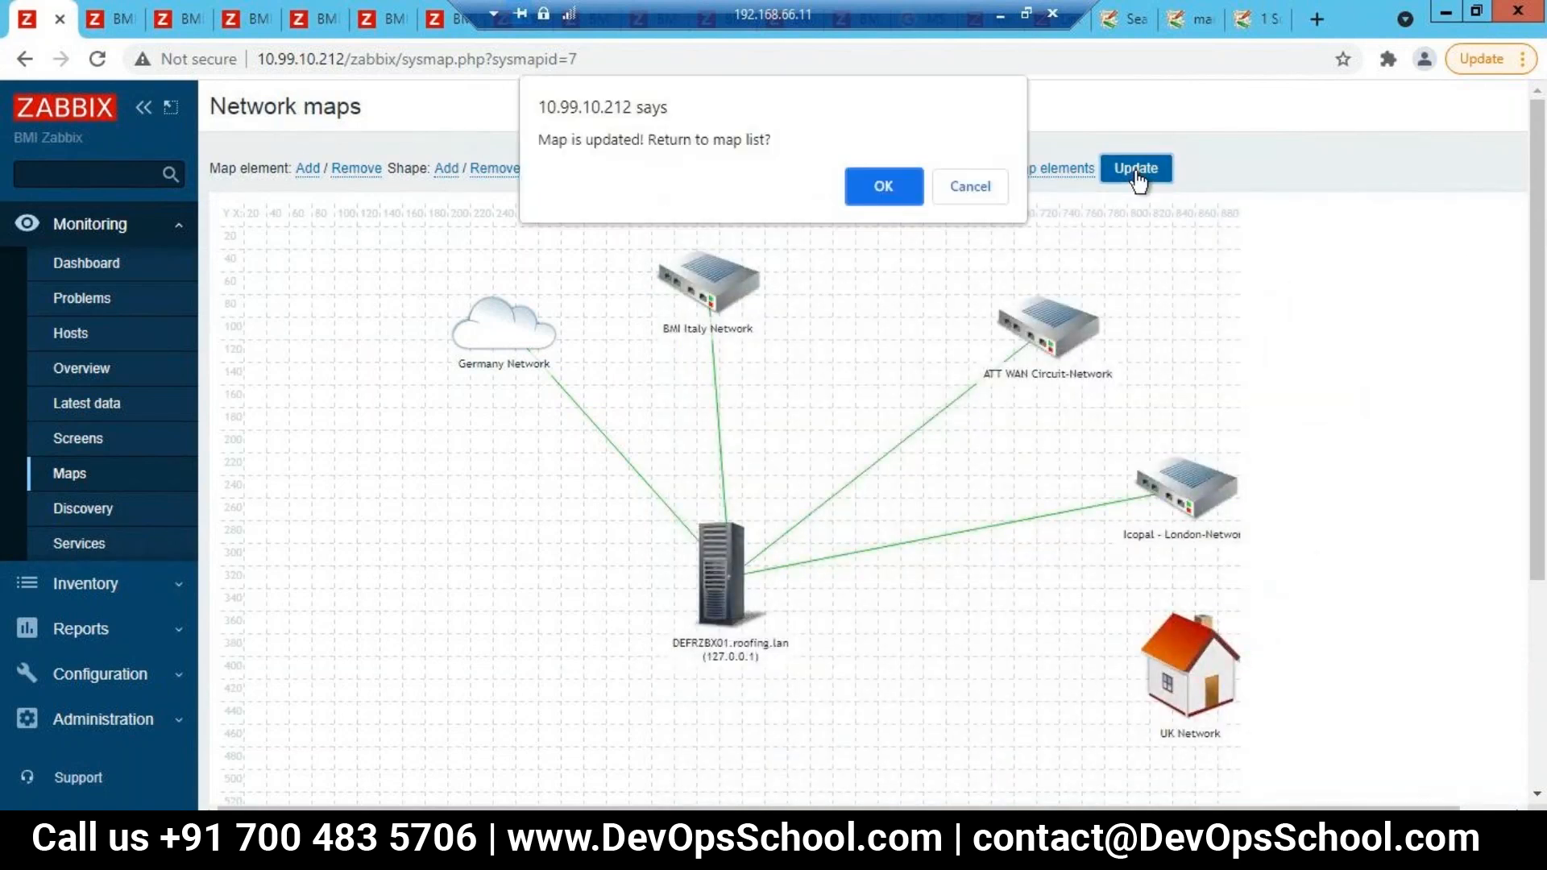
click(883, 187)
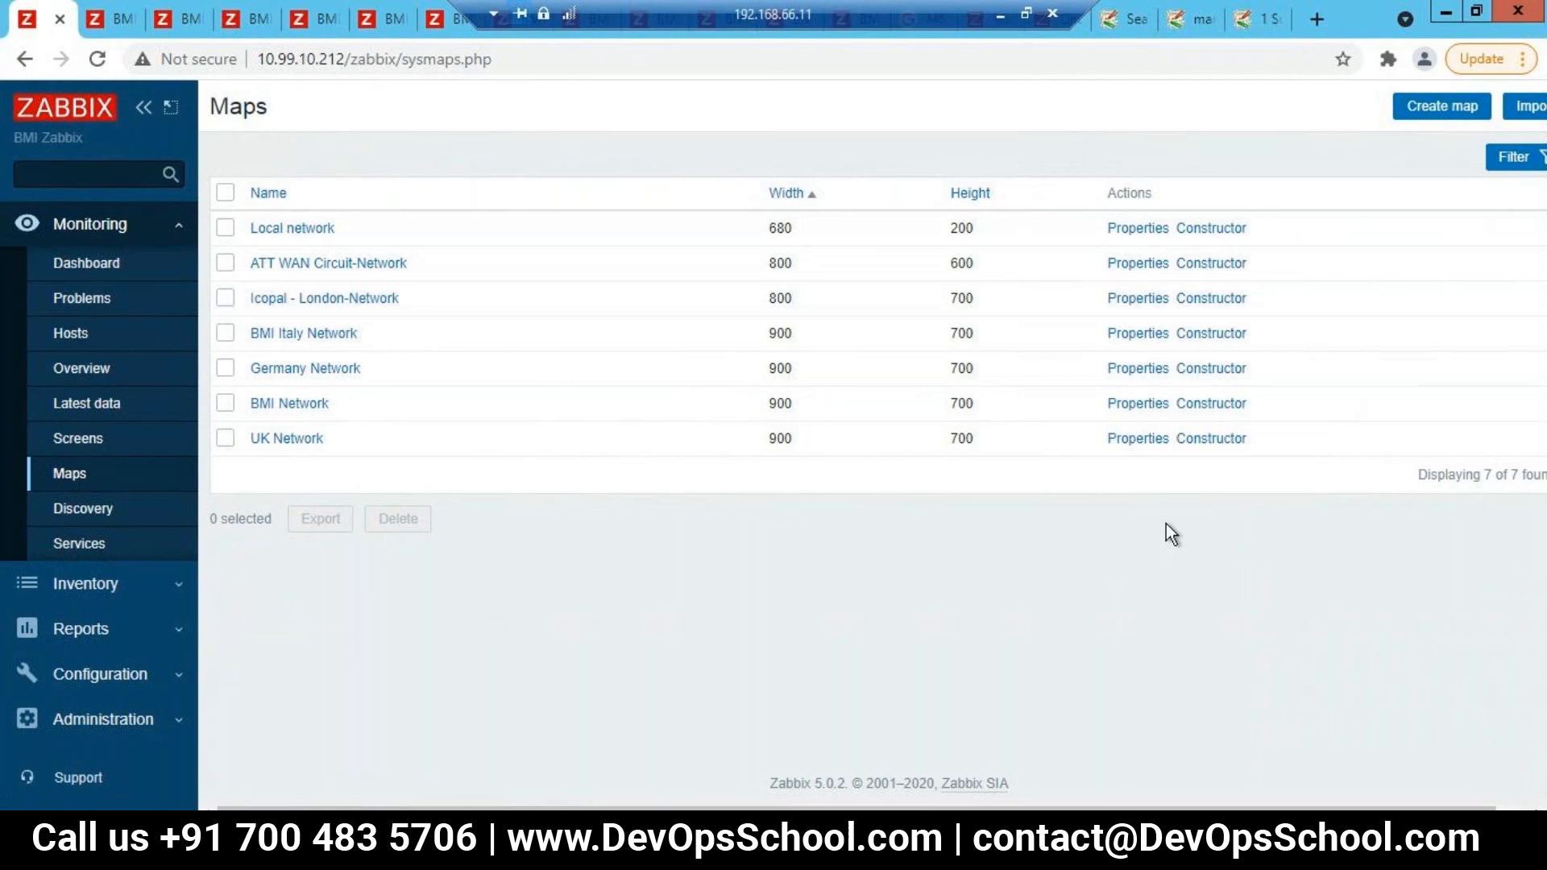
click(289, 403)
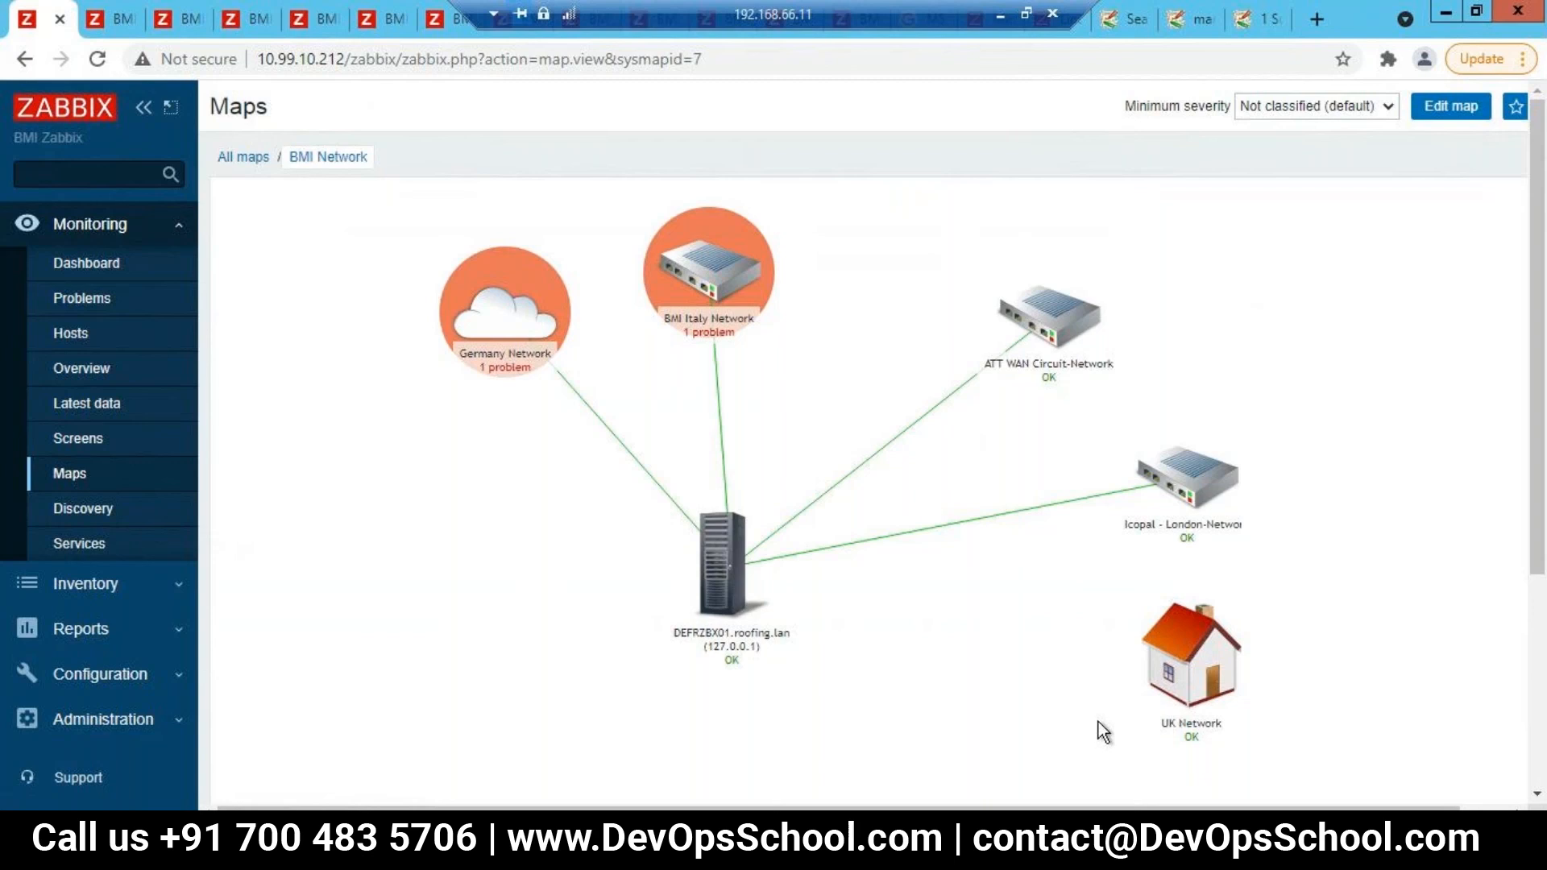
Step: Go to the UK Network submap from its house element and examine the hosts and the link on it
click(1190, 687)
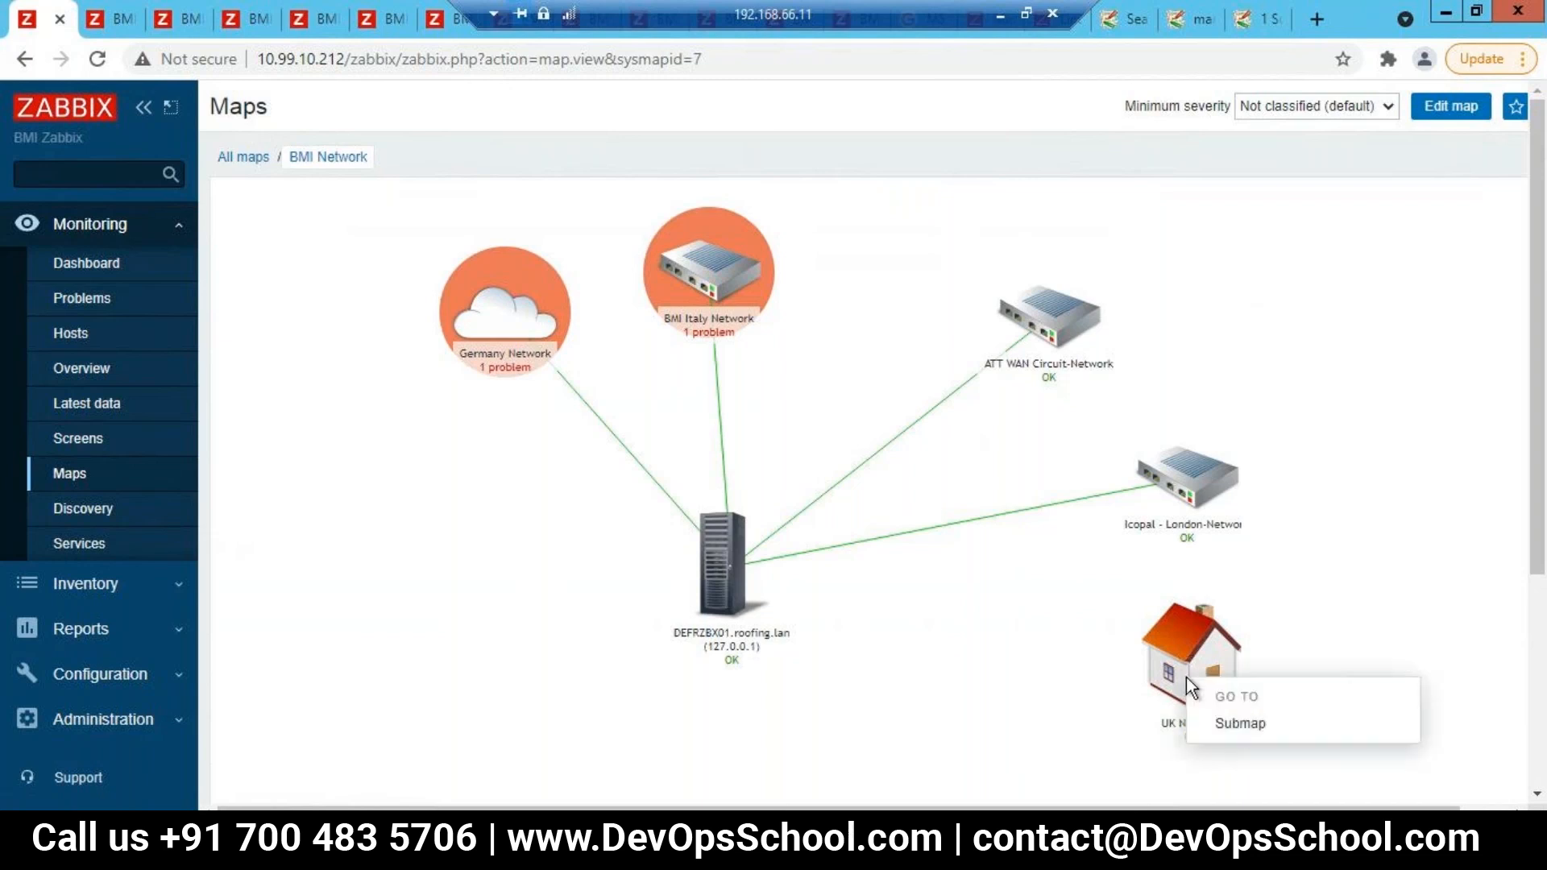
click(1245, 723)
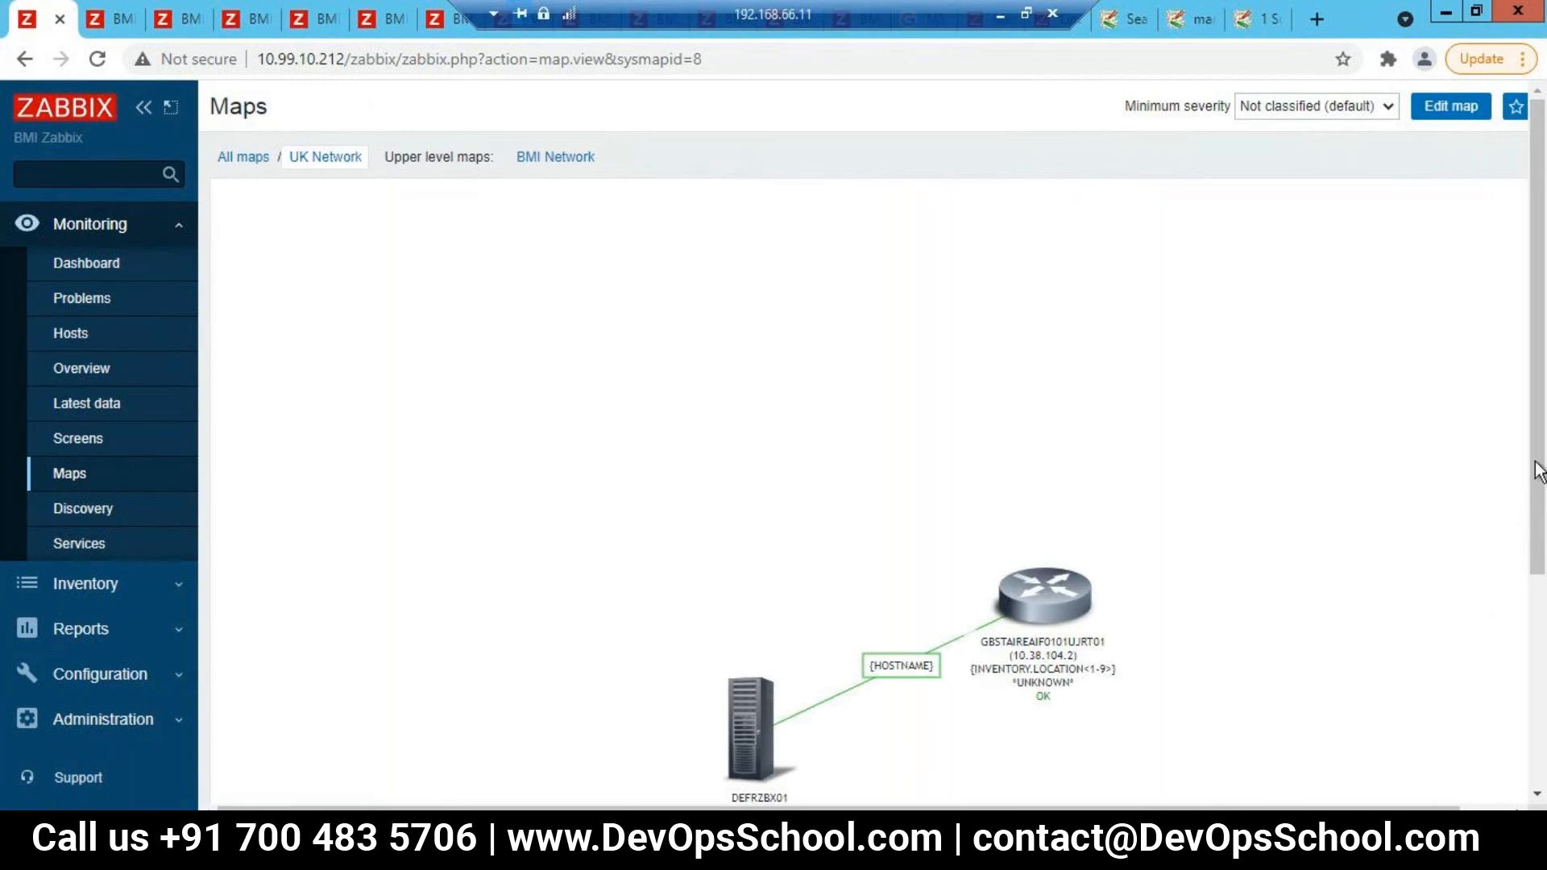
scroll(1539, 491, down, 1)
scroll(1543, 588, down, 3)
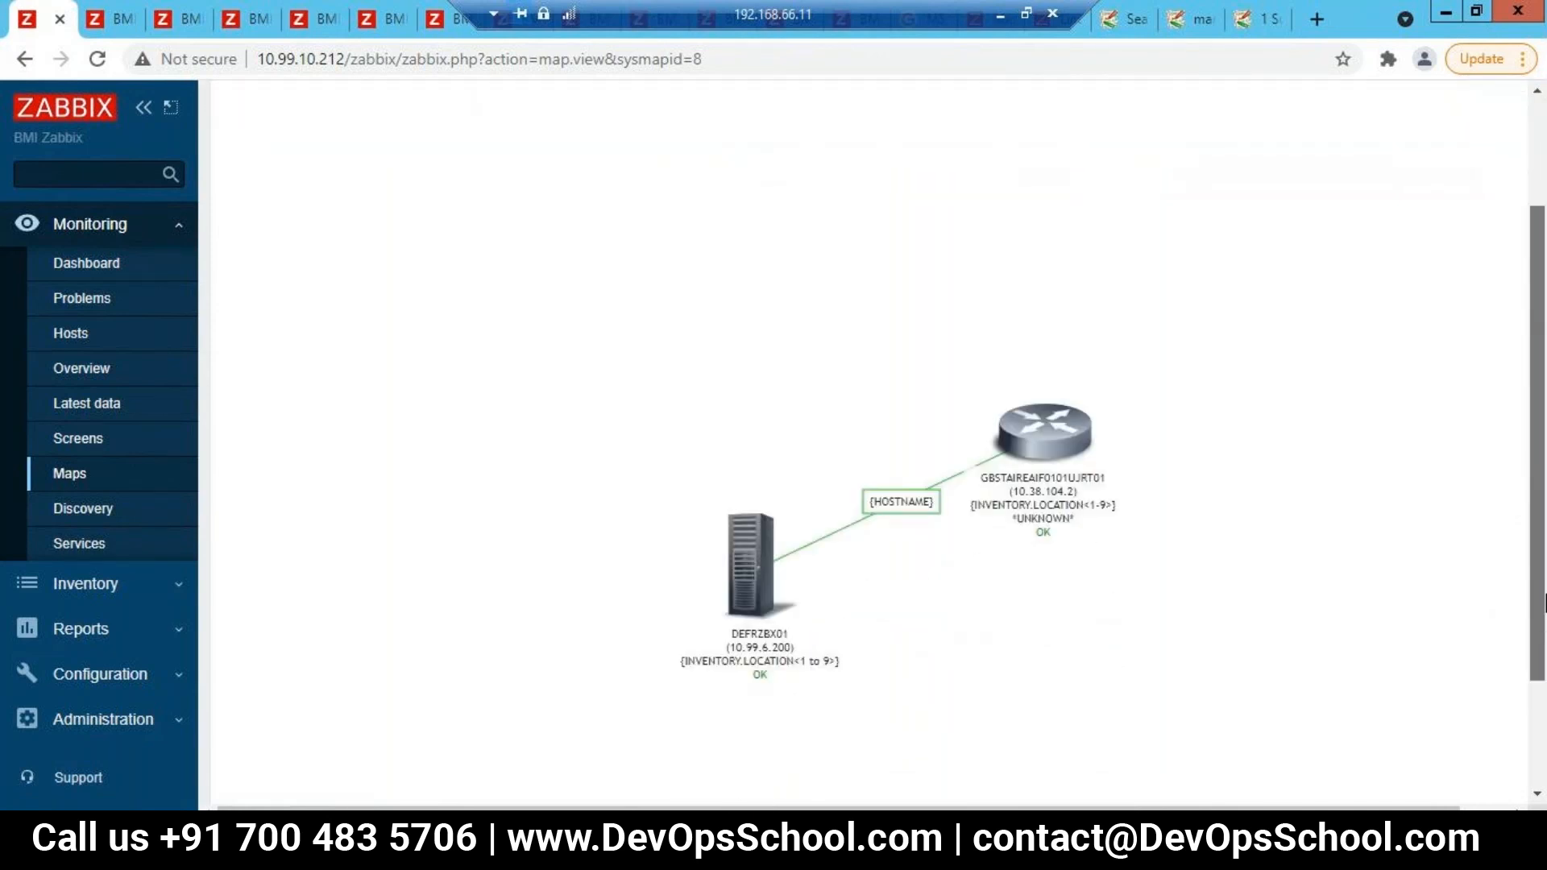
scroll(1539, 590, up, 2)
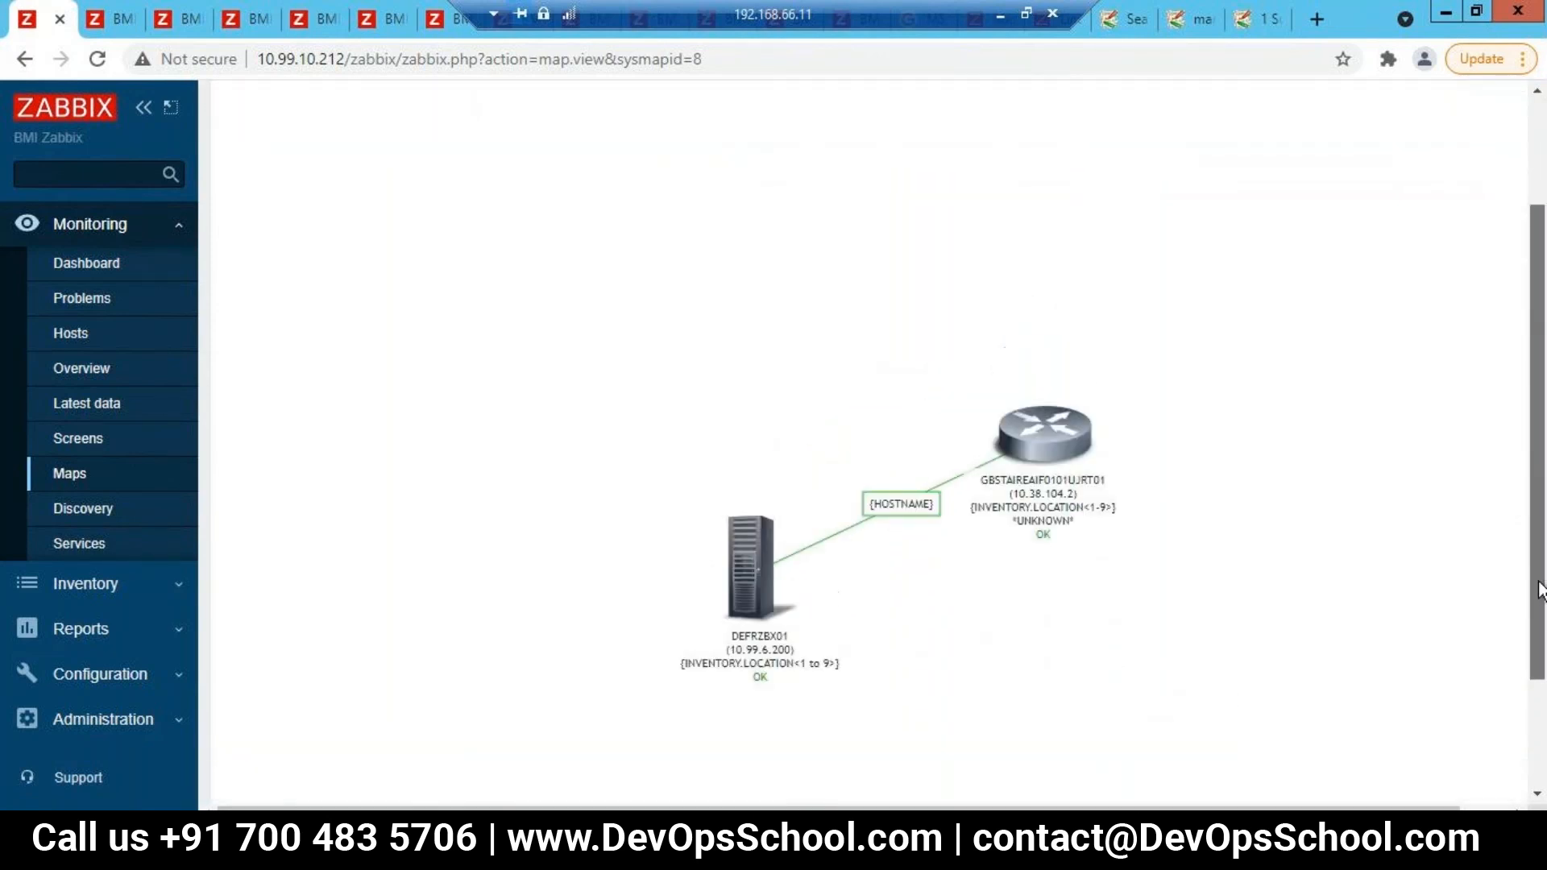
drag(734, 459, 723, 419)
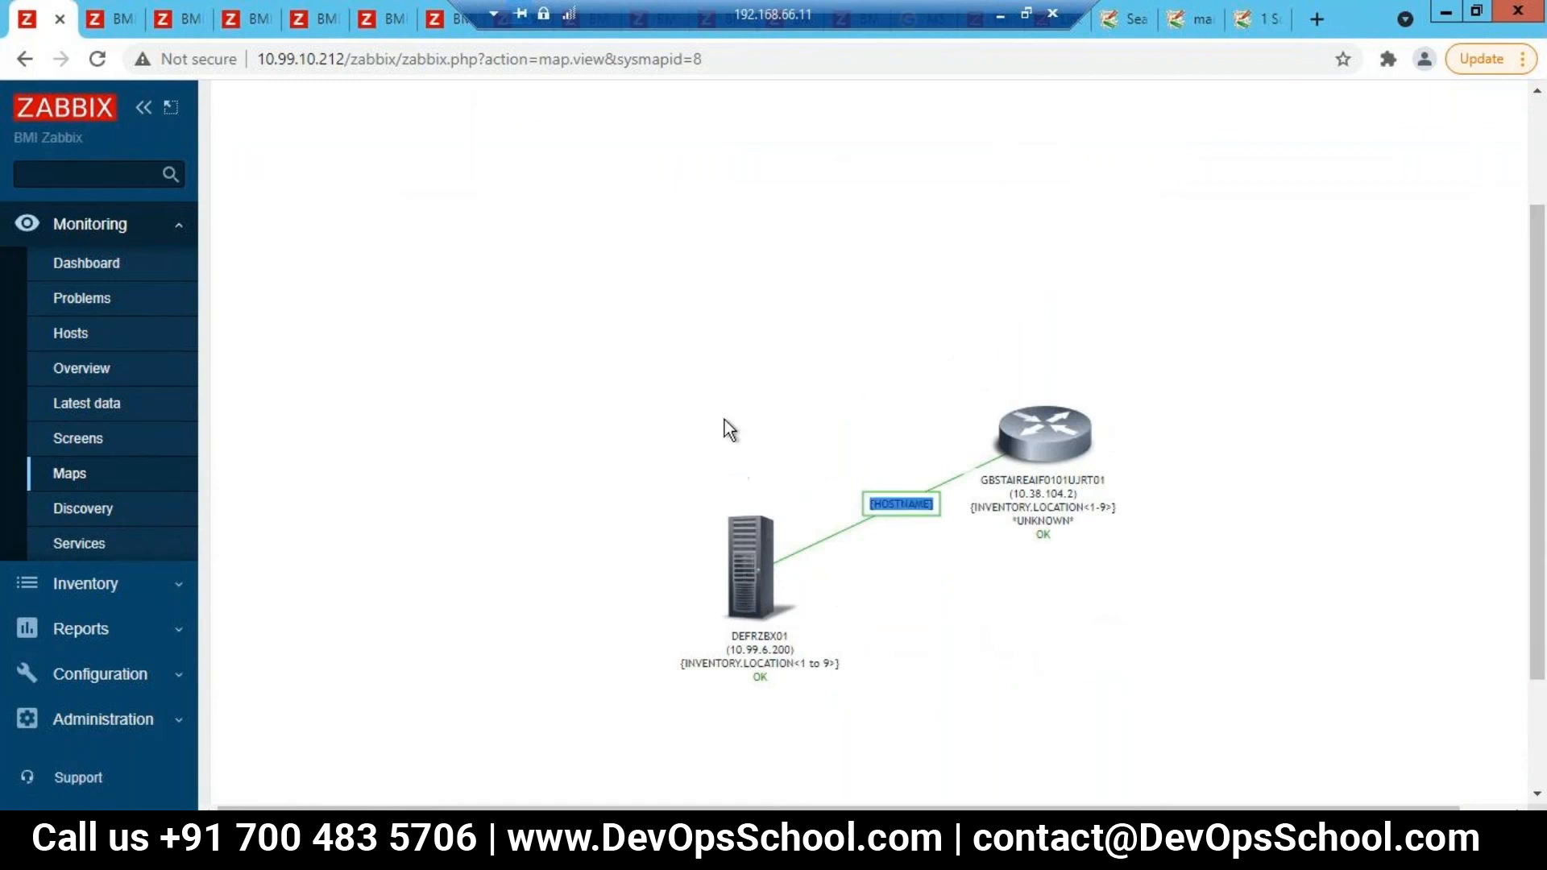
click(639, 383)
drag(1537, 542, 1537, 338)
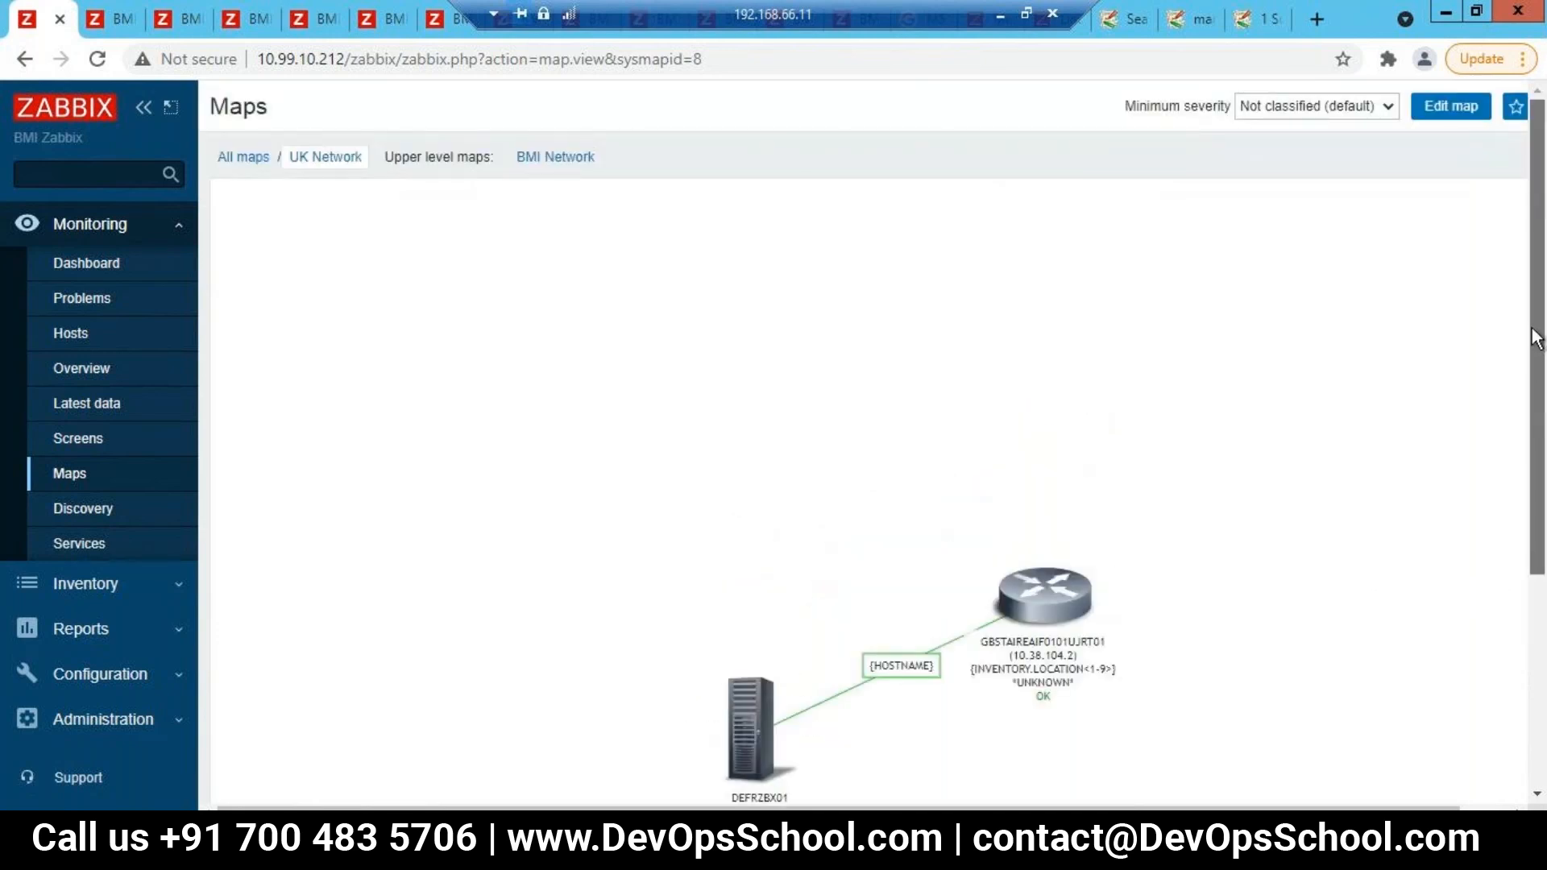
Step: Return to the upper-level BMI Network map and go to the BMI Italy Network submap
click(547, 158)
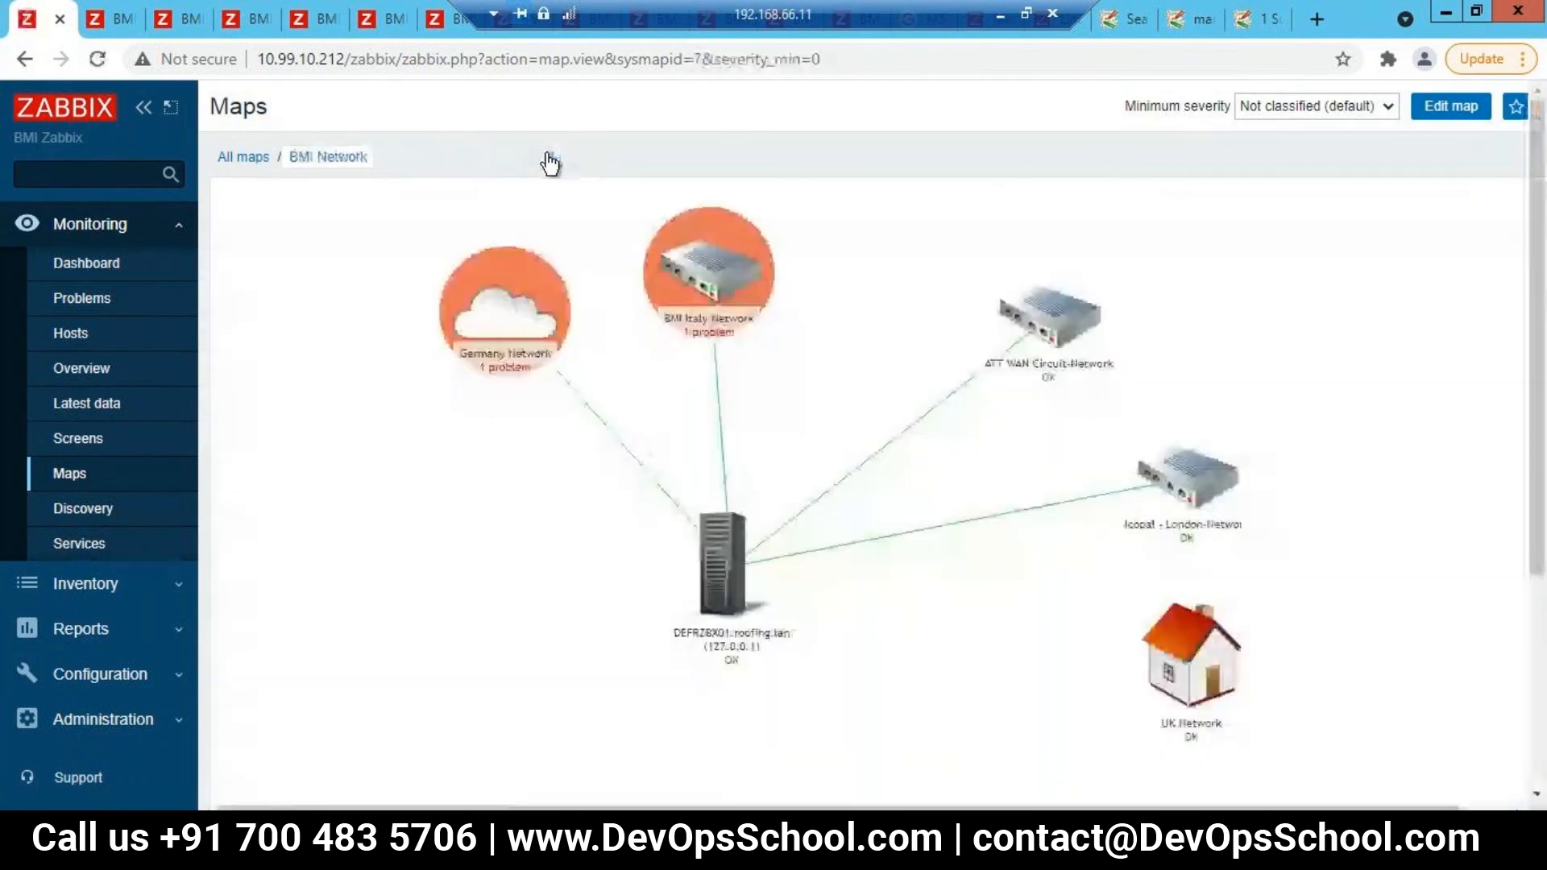
click(714, 284)
click(770, 328)
click(723, 282)
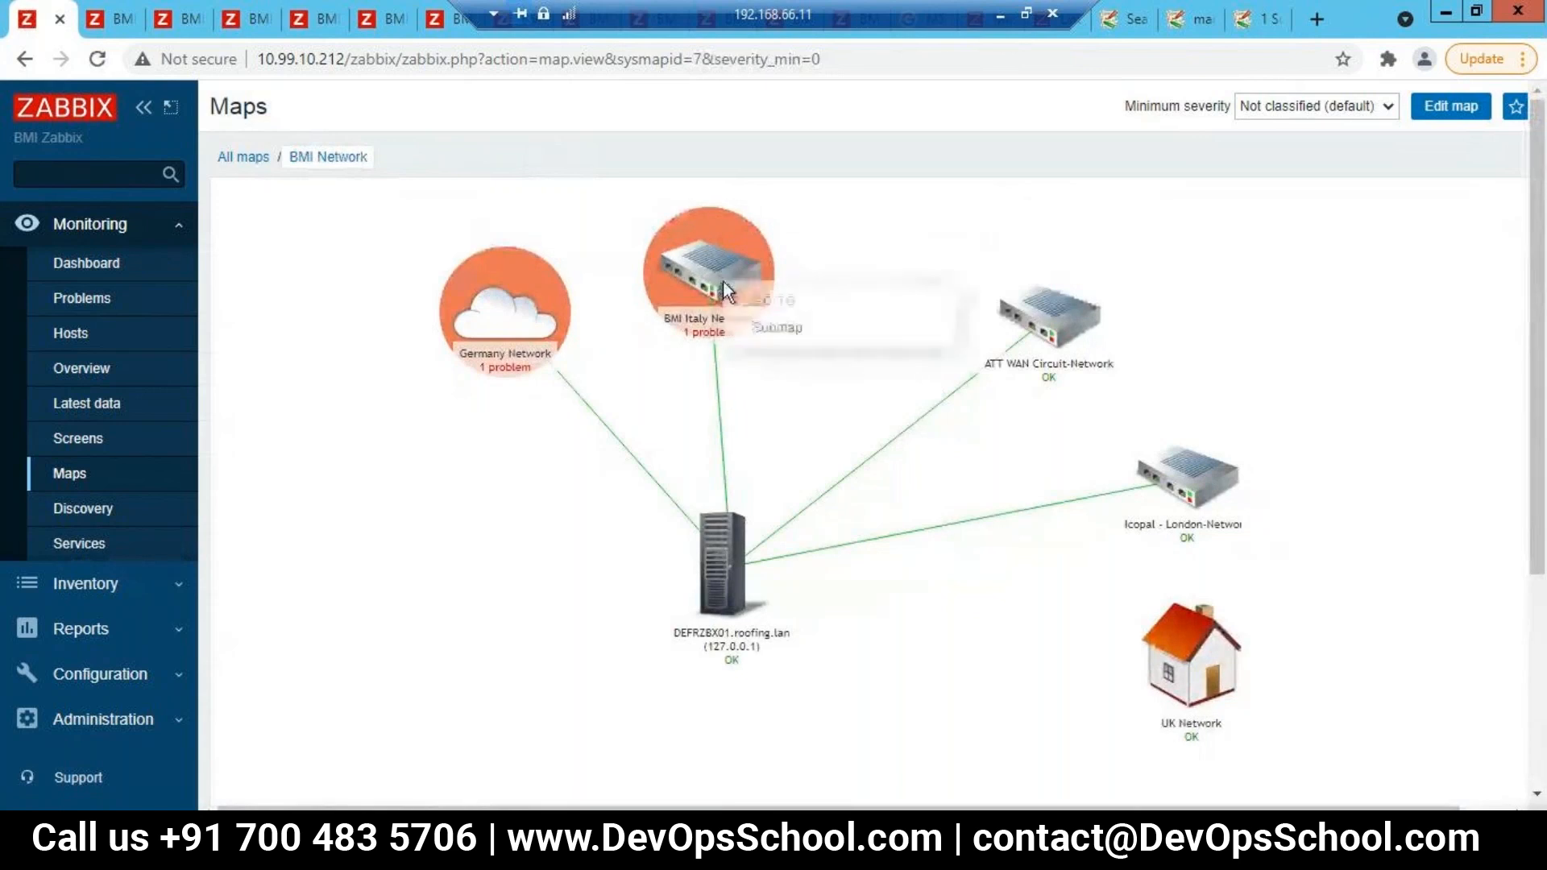
click(755, 311)
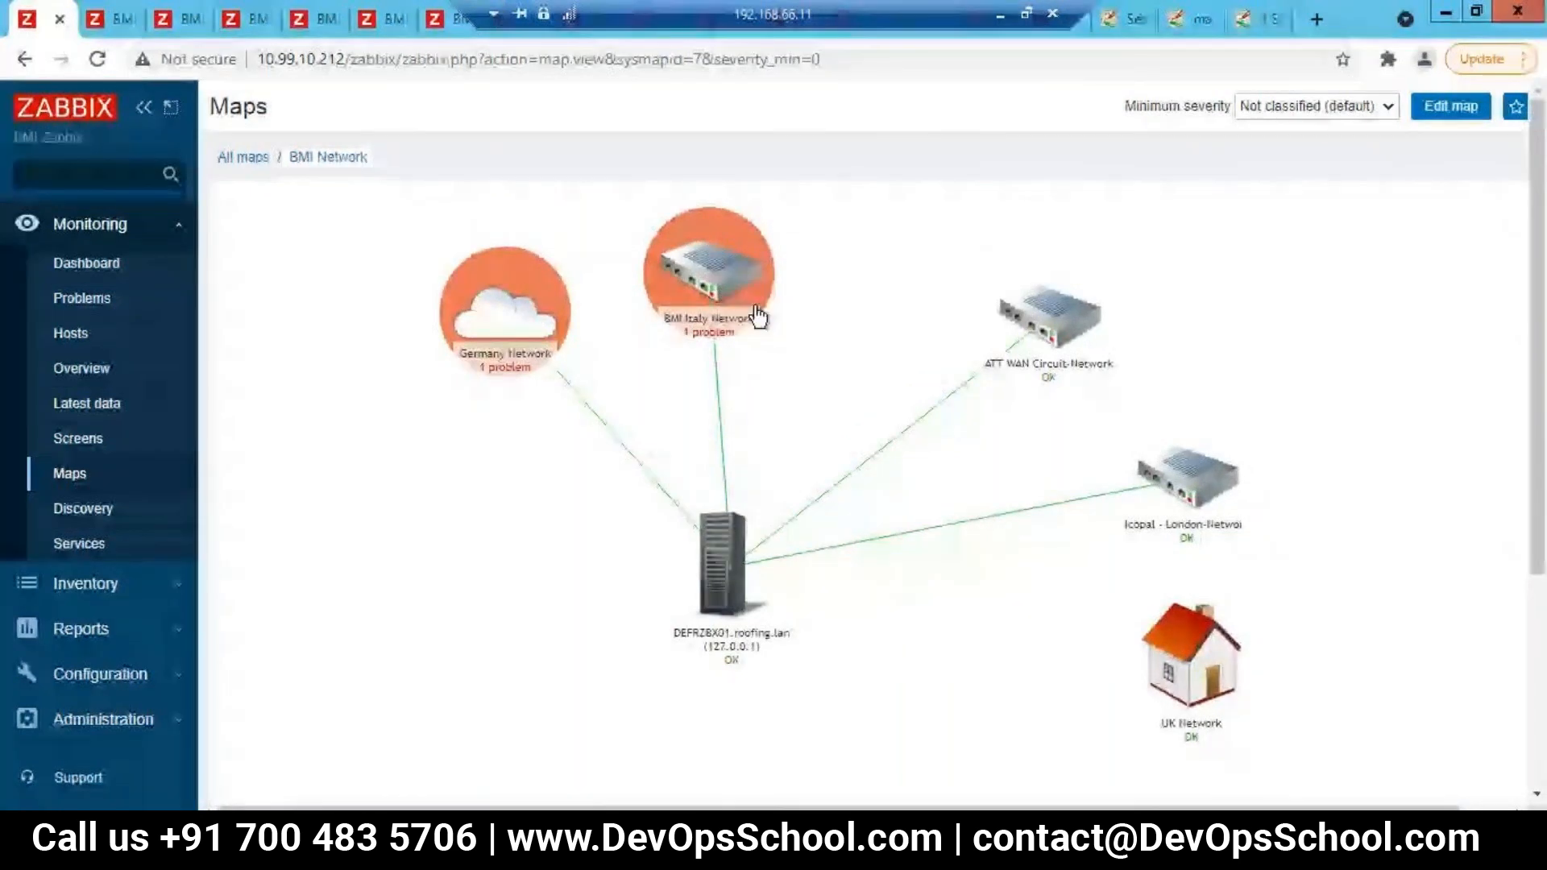
click(758, 317)
click(778, 321)
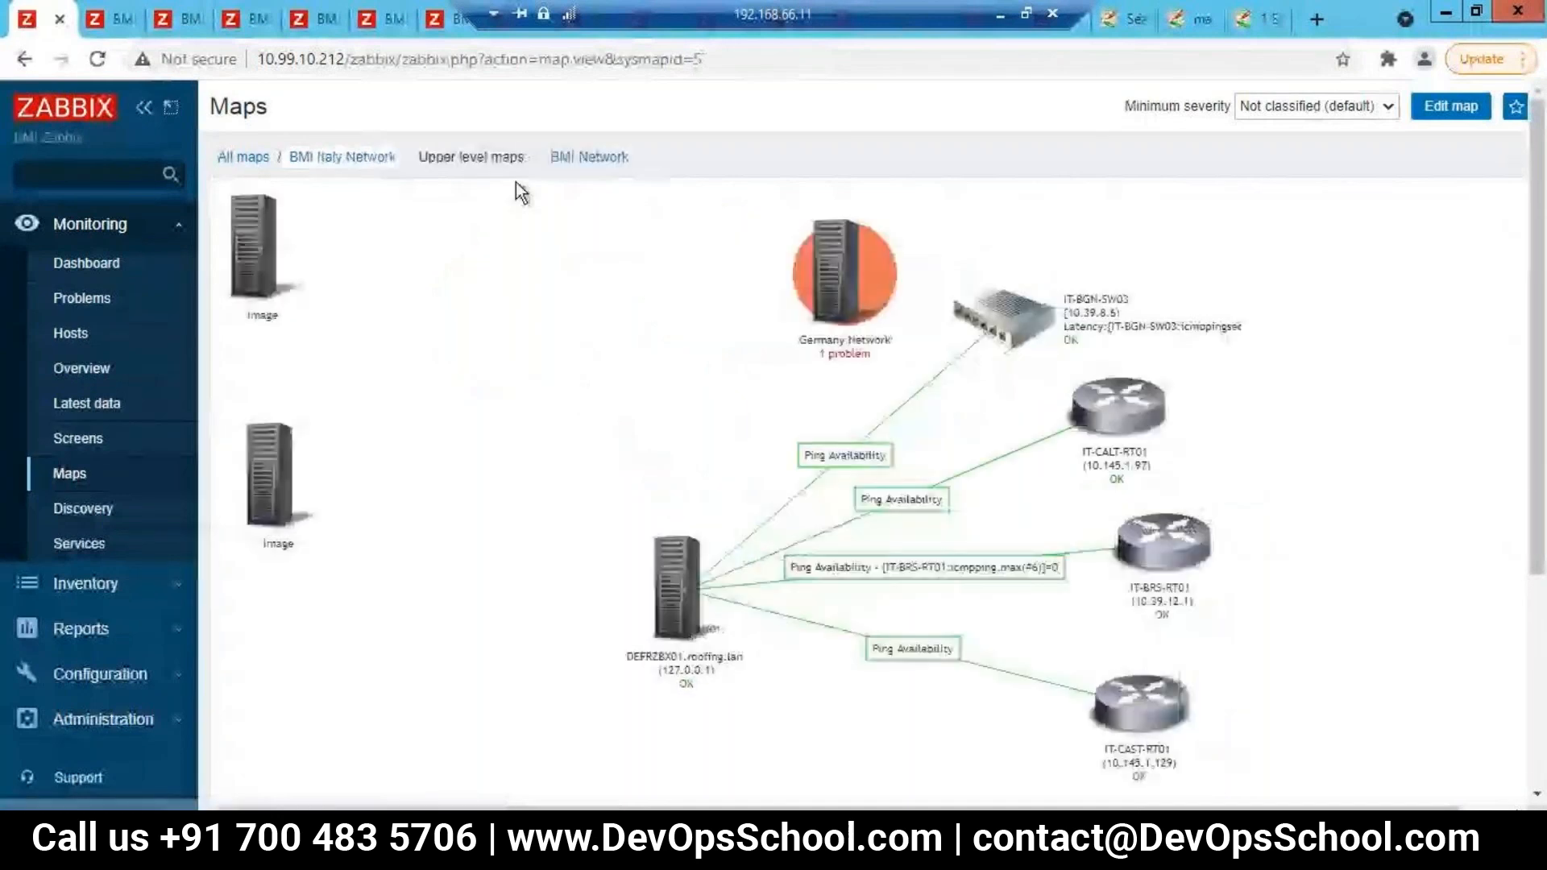
Step: Go back up to the BMI Network map and reopen the submap of the BMI Italy Network element
click(587, 157)
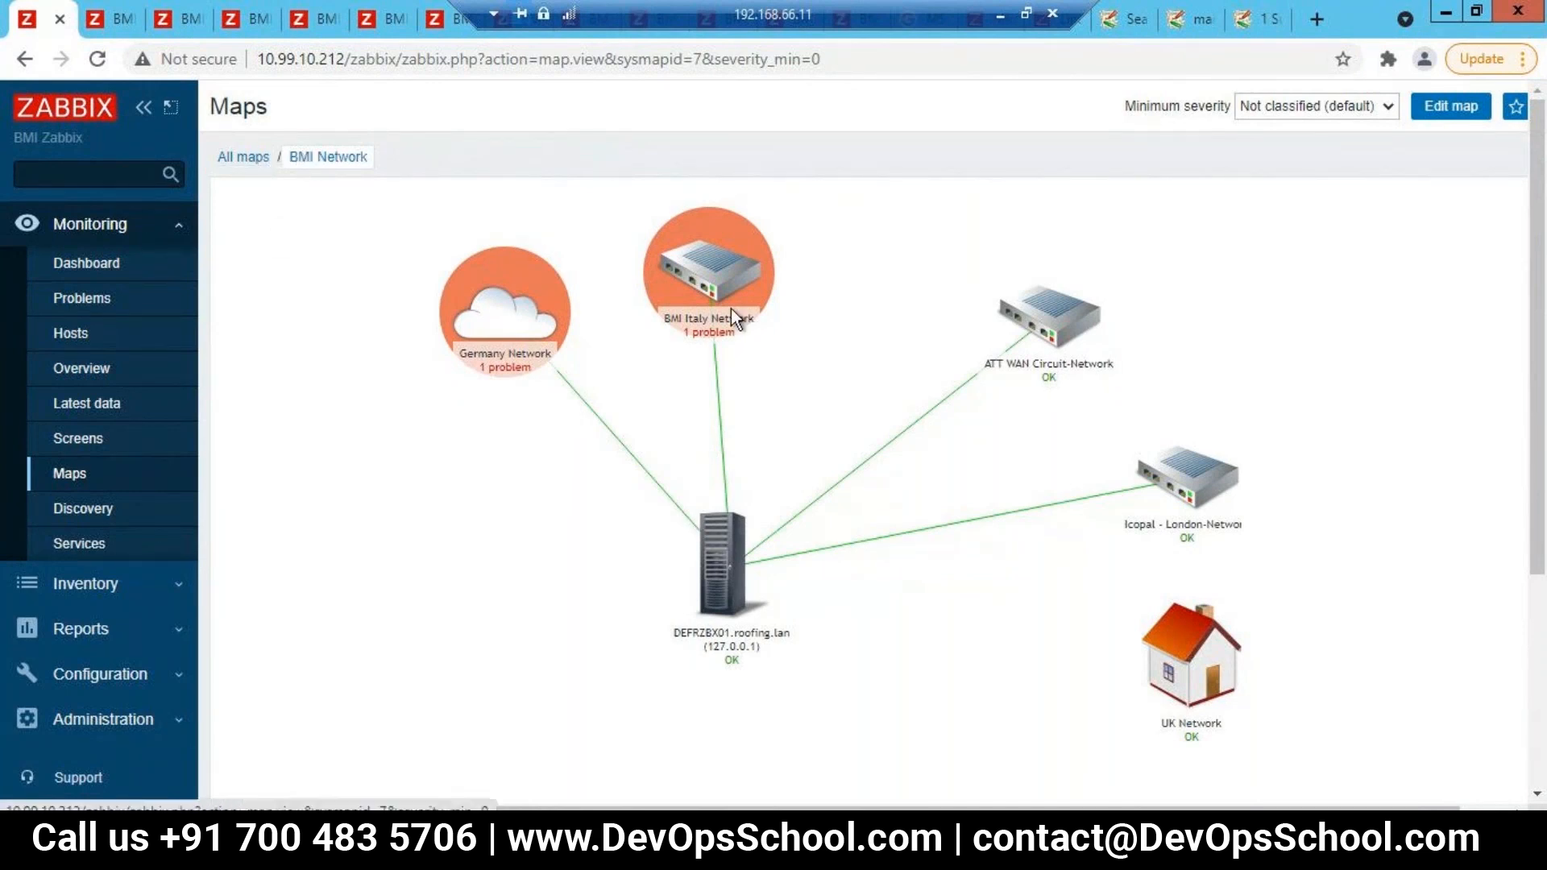
double_click(717, 285)
click(717, 285)
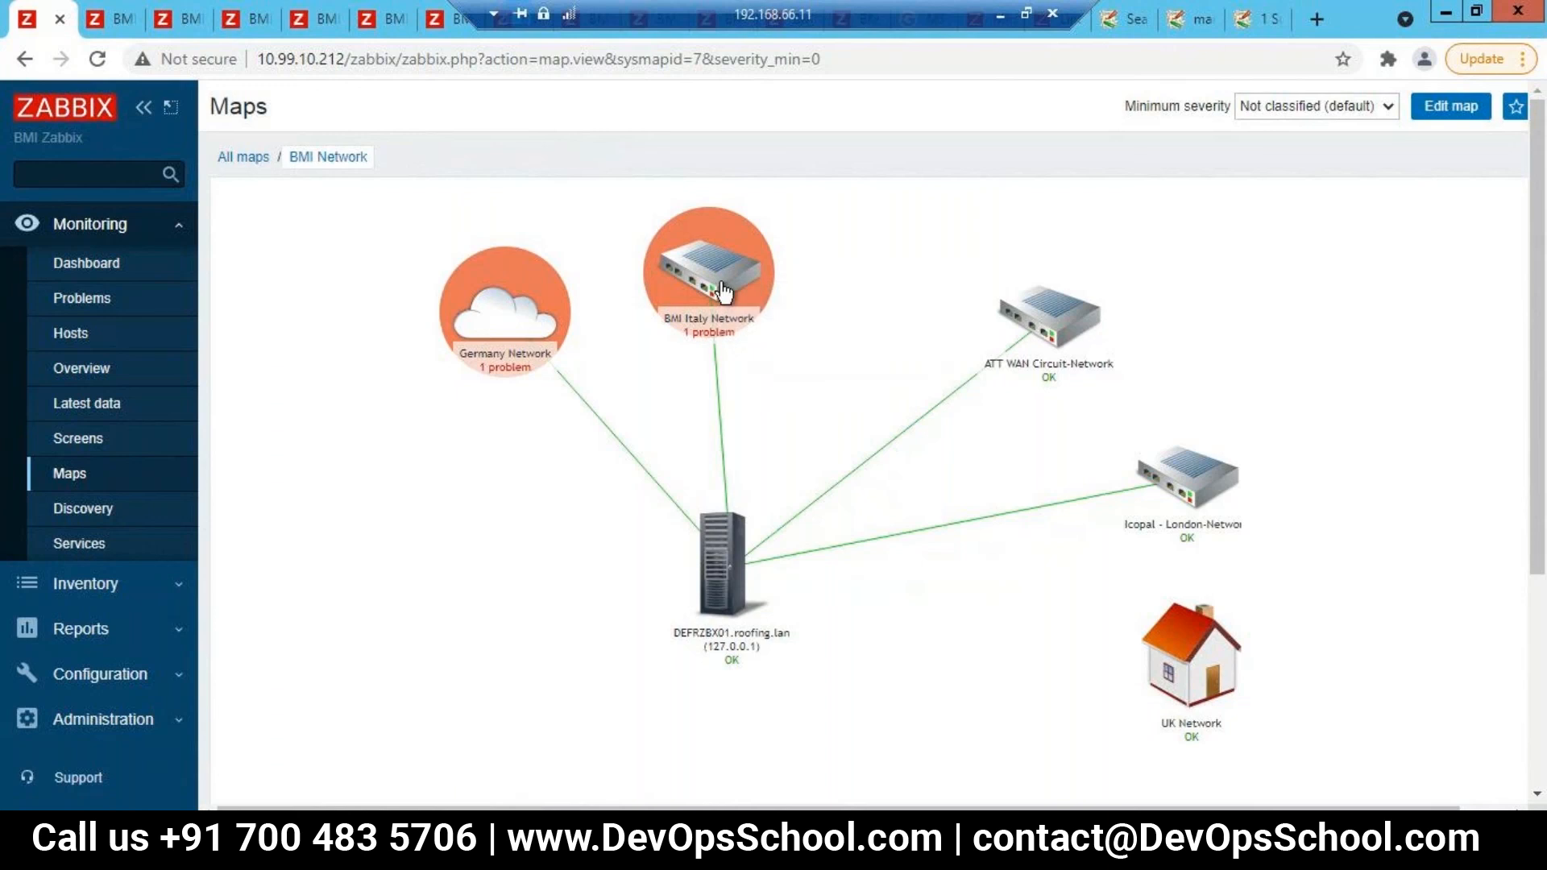
click(732, 288)
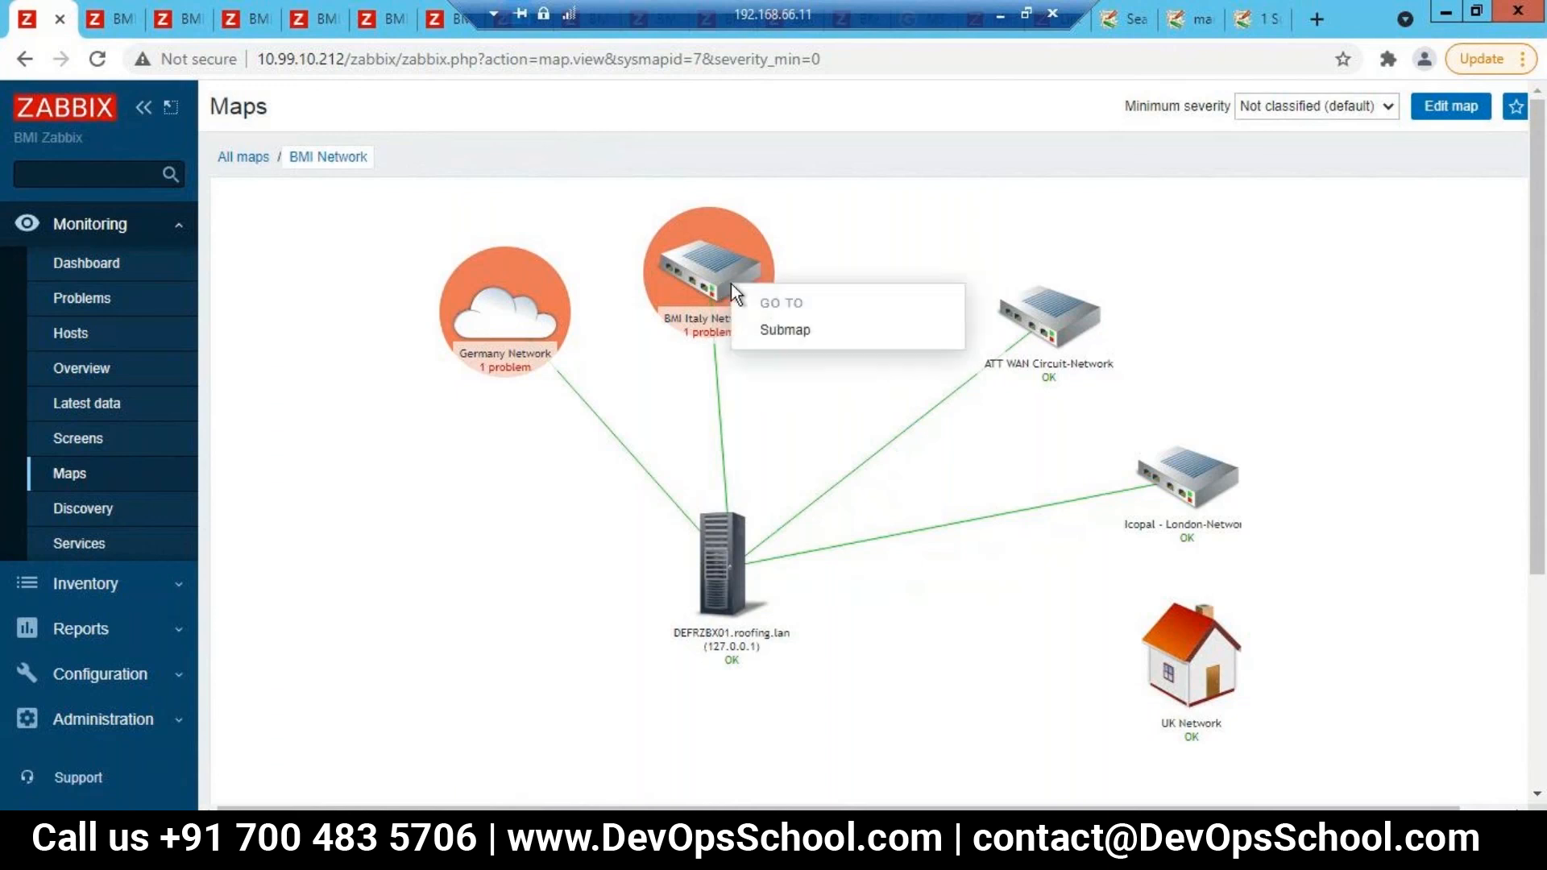
click(781, 333)
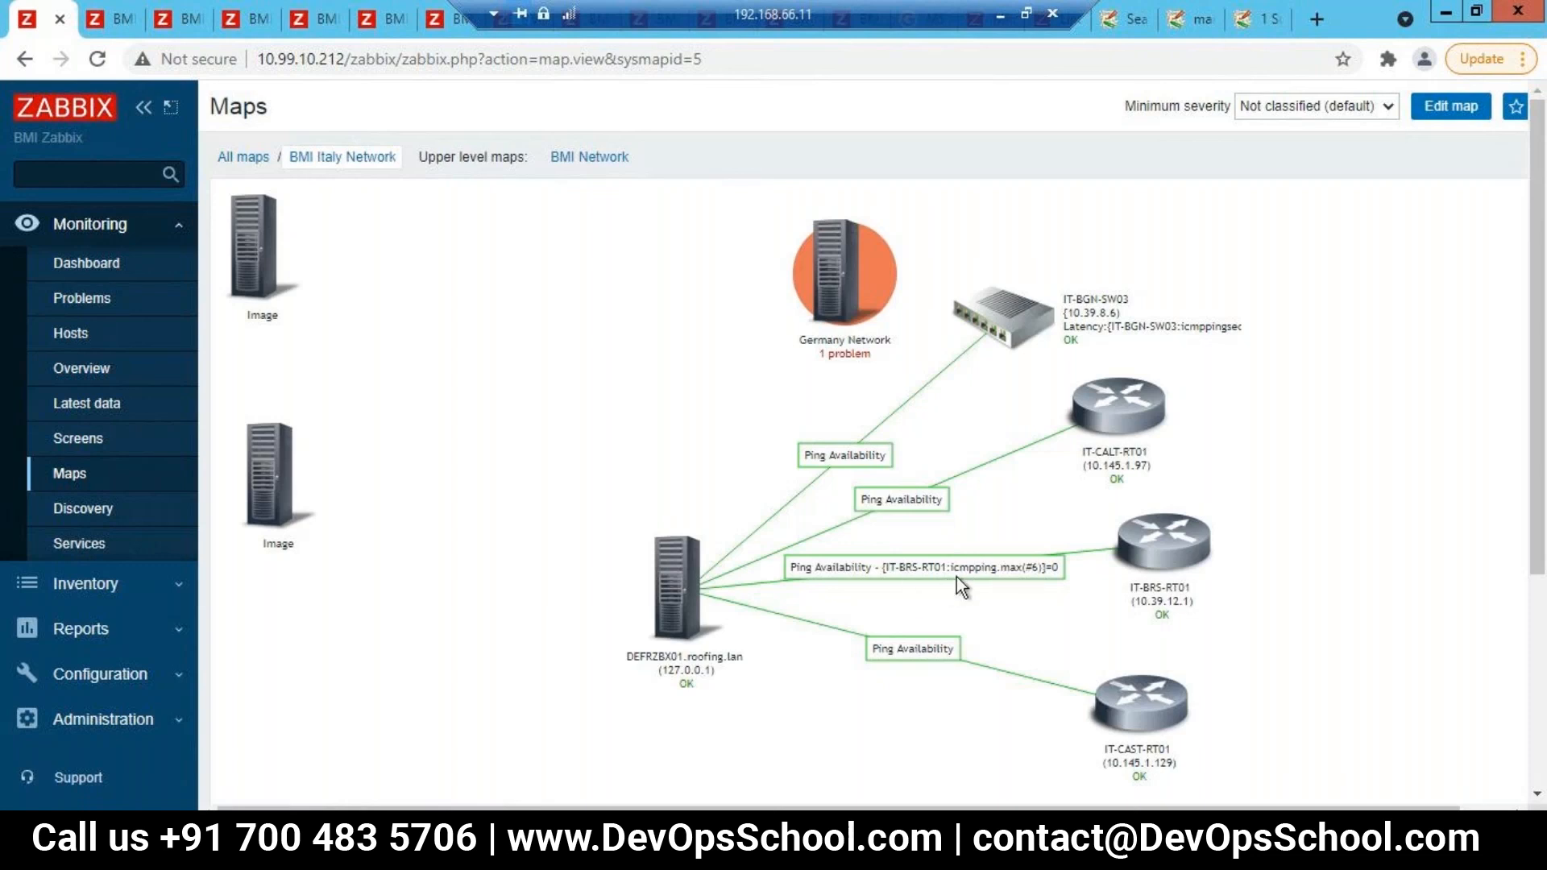
double_click(1165, 552)
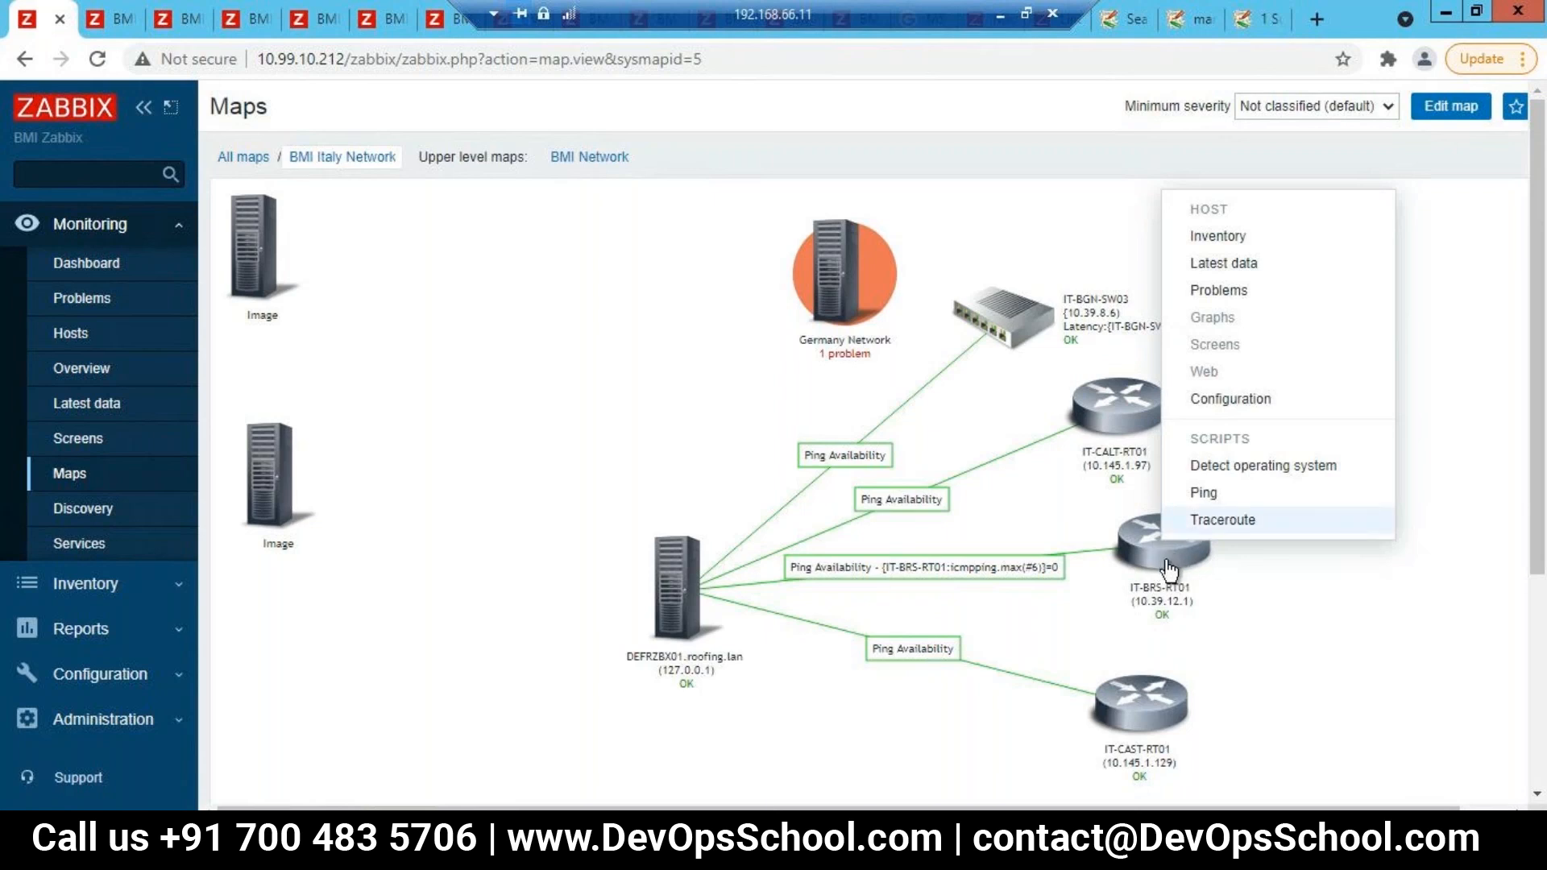
click(1143, 560)
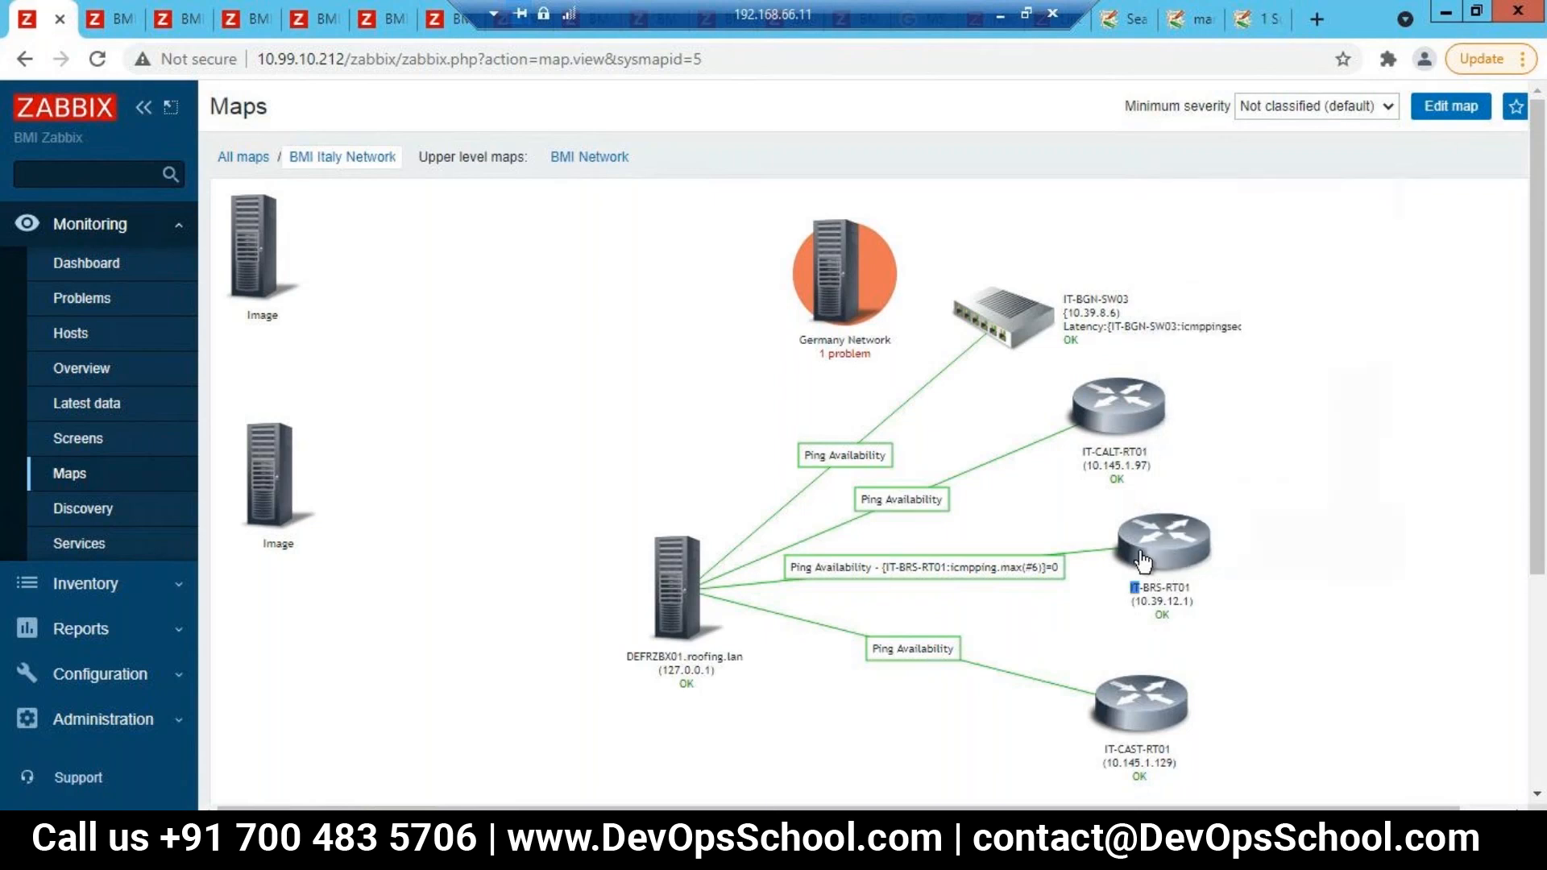
click(1143, 560)
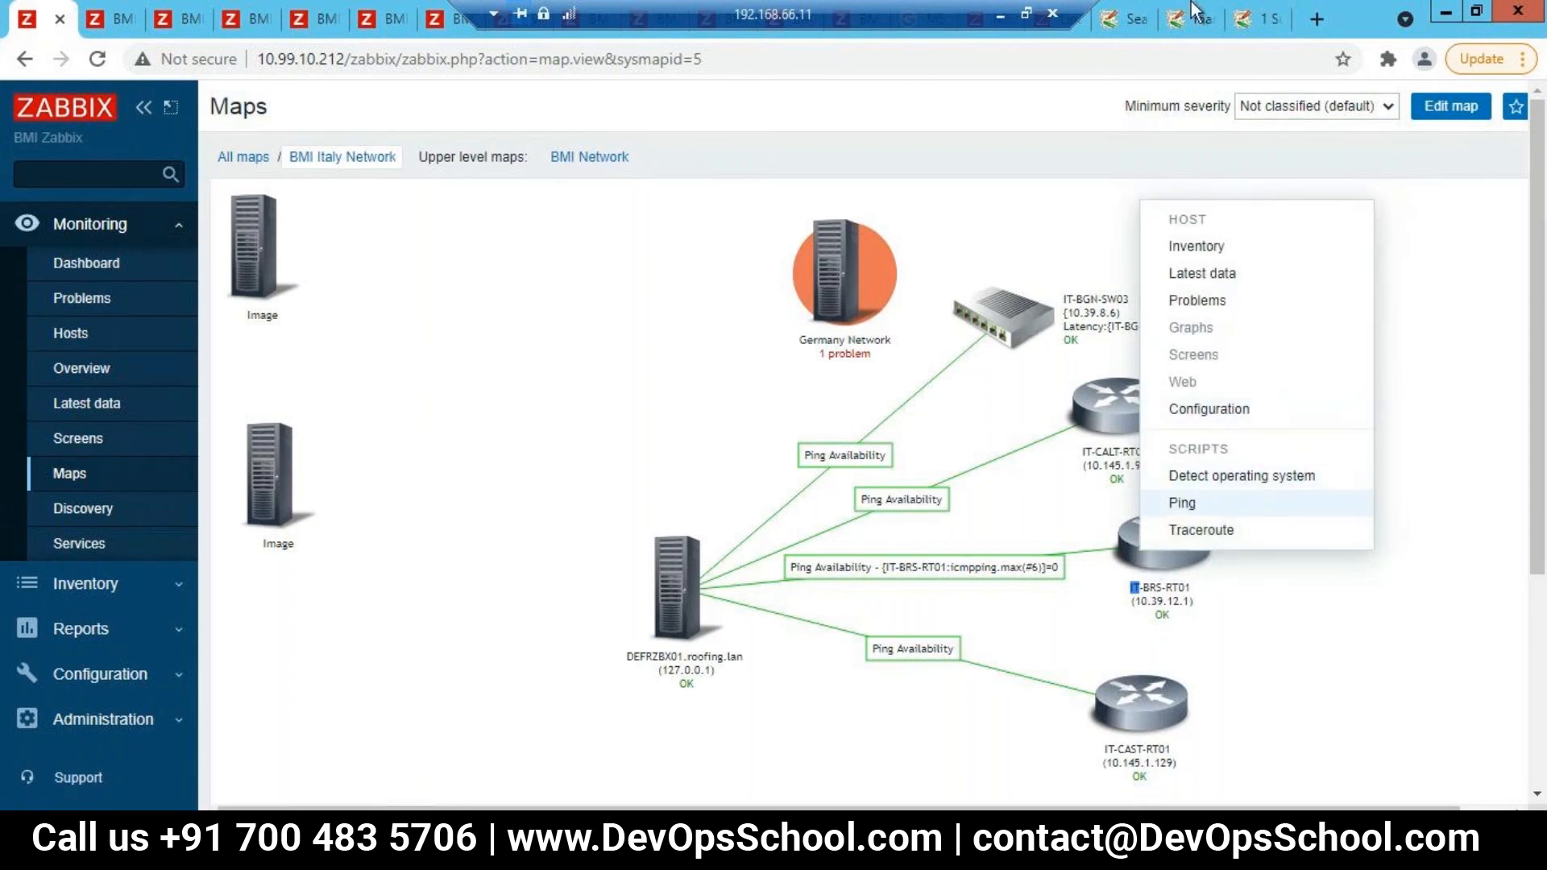
Step: Open the BMI Italy Network map for editing and bring up the settings of the IT-BRS-RT01 router's link to DEFRZBX01.roofing.lan
click(1463, 113)
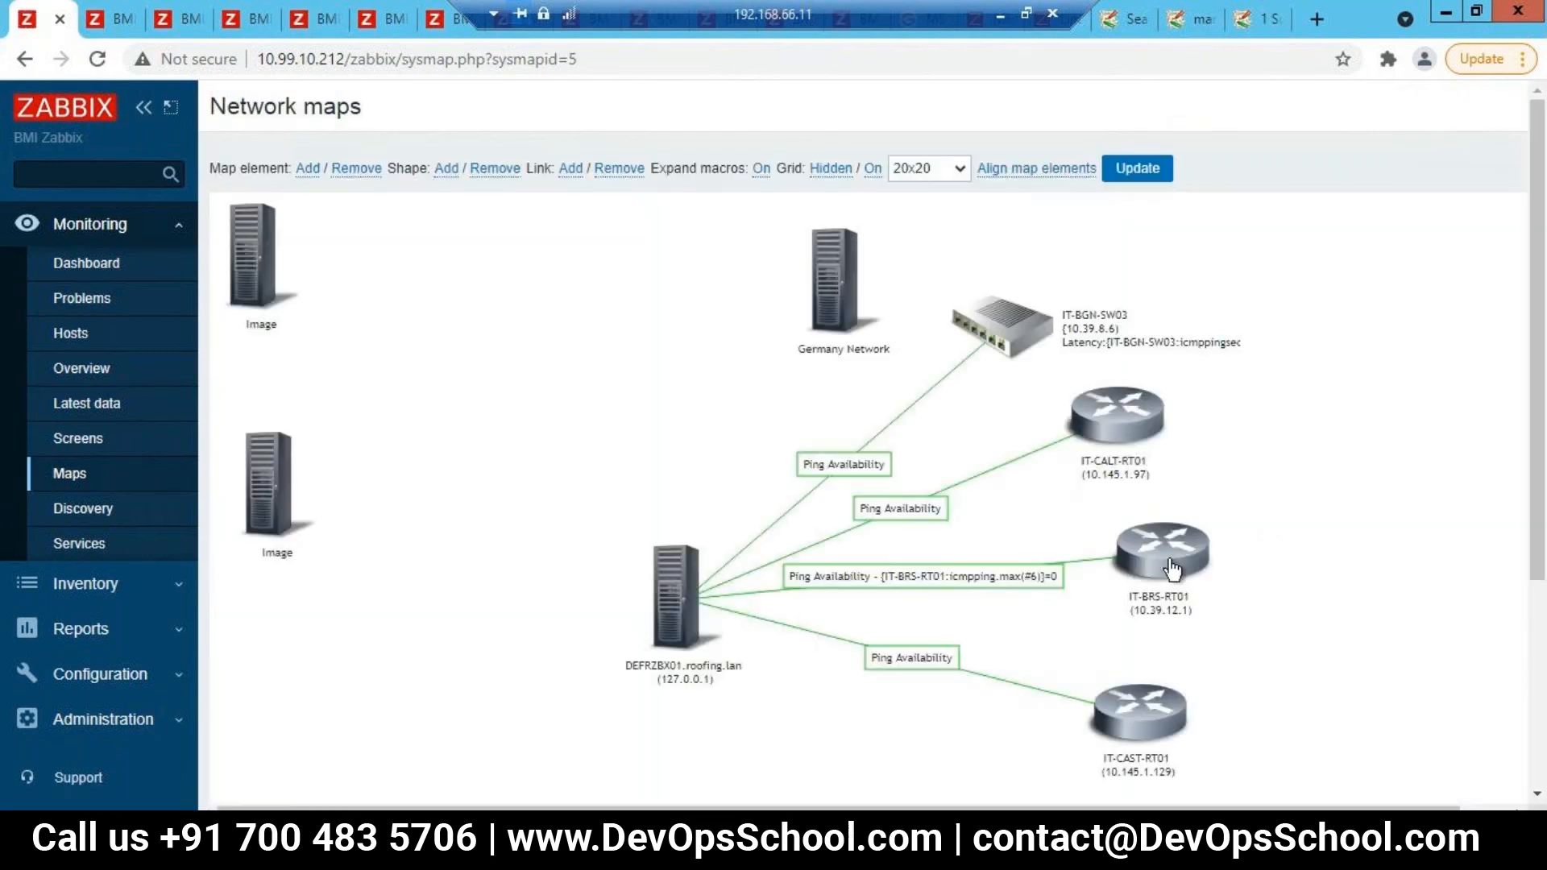
click(1169, 562)
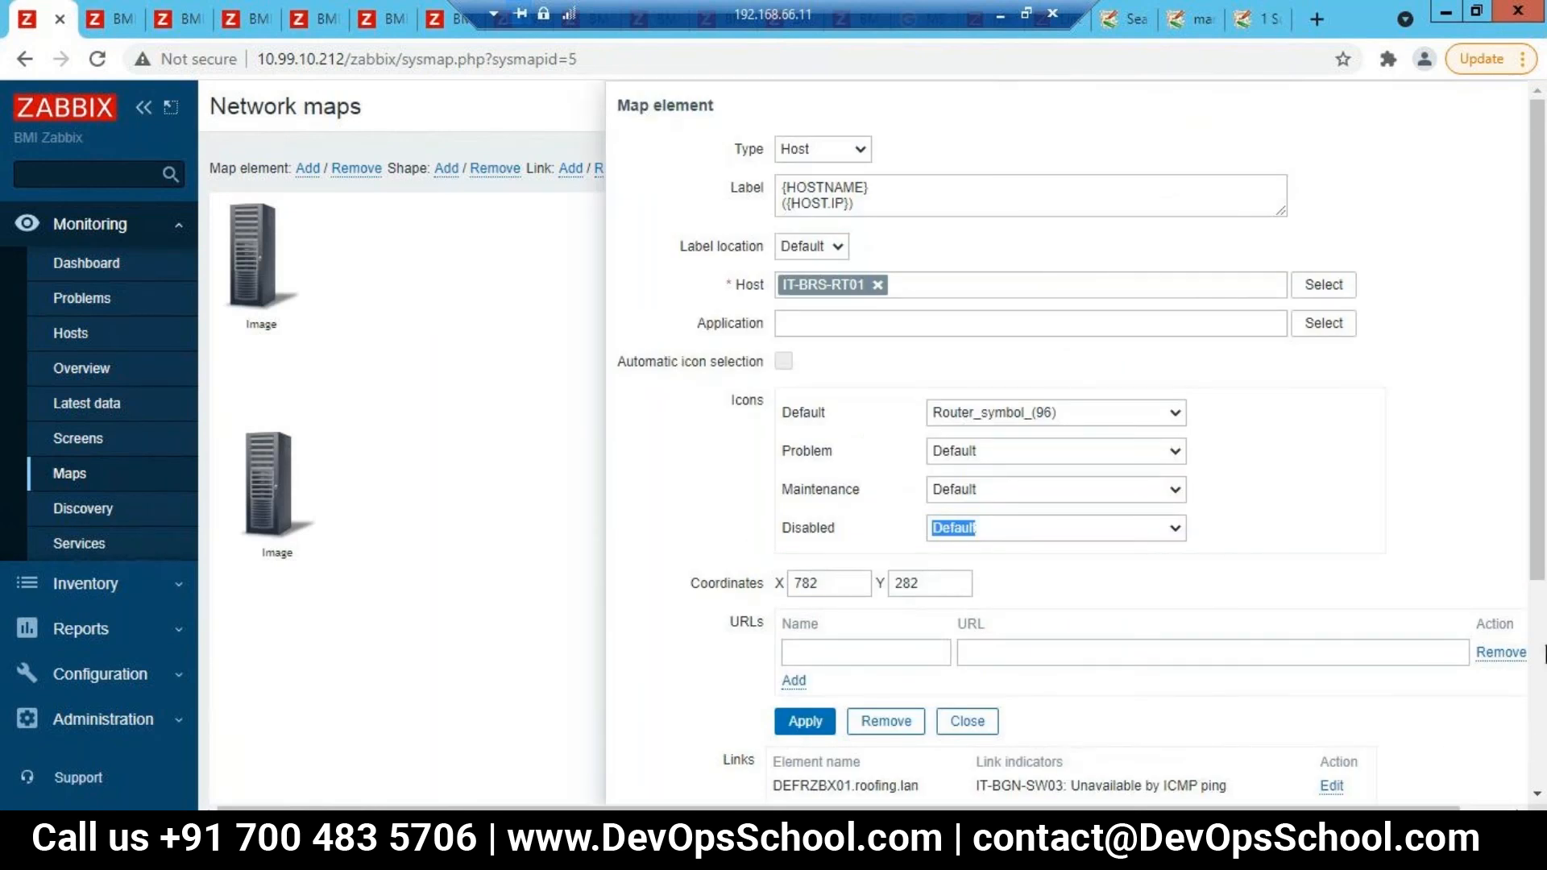
drag(1539, 507, 1545, 562)
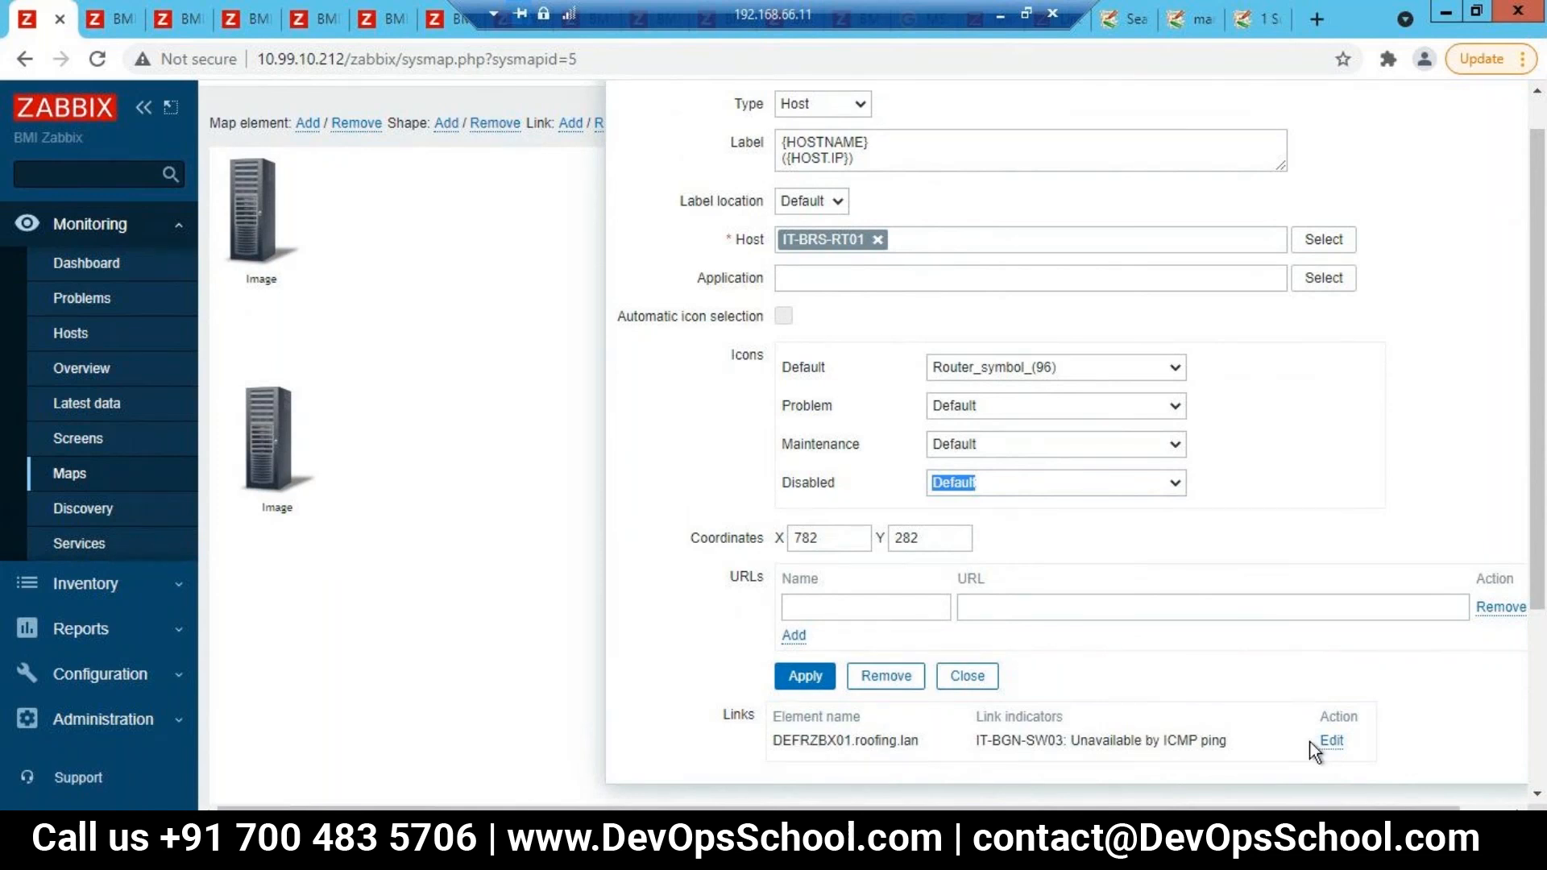
click(1331, 742)
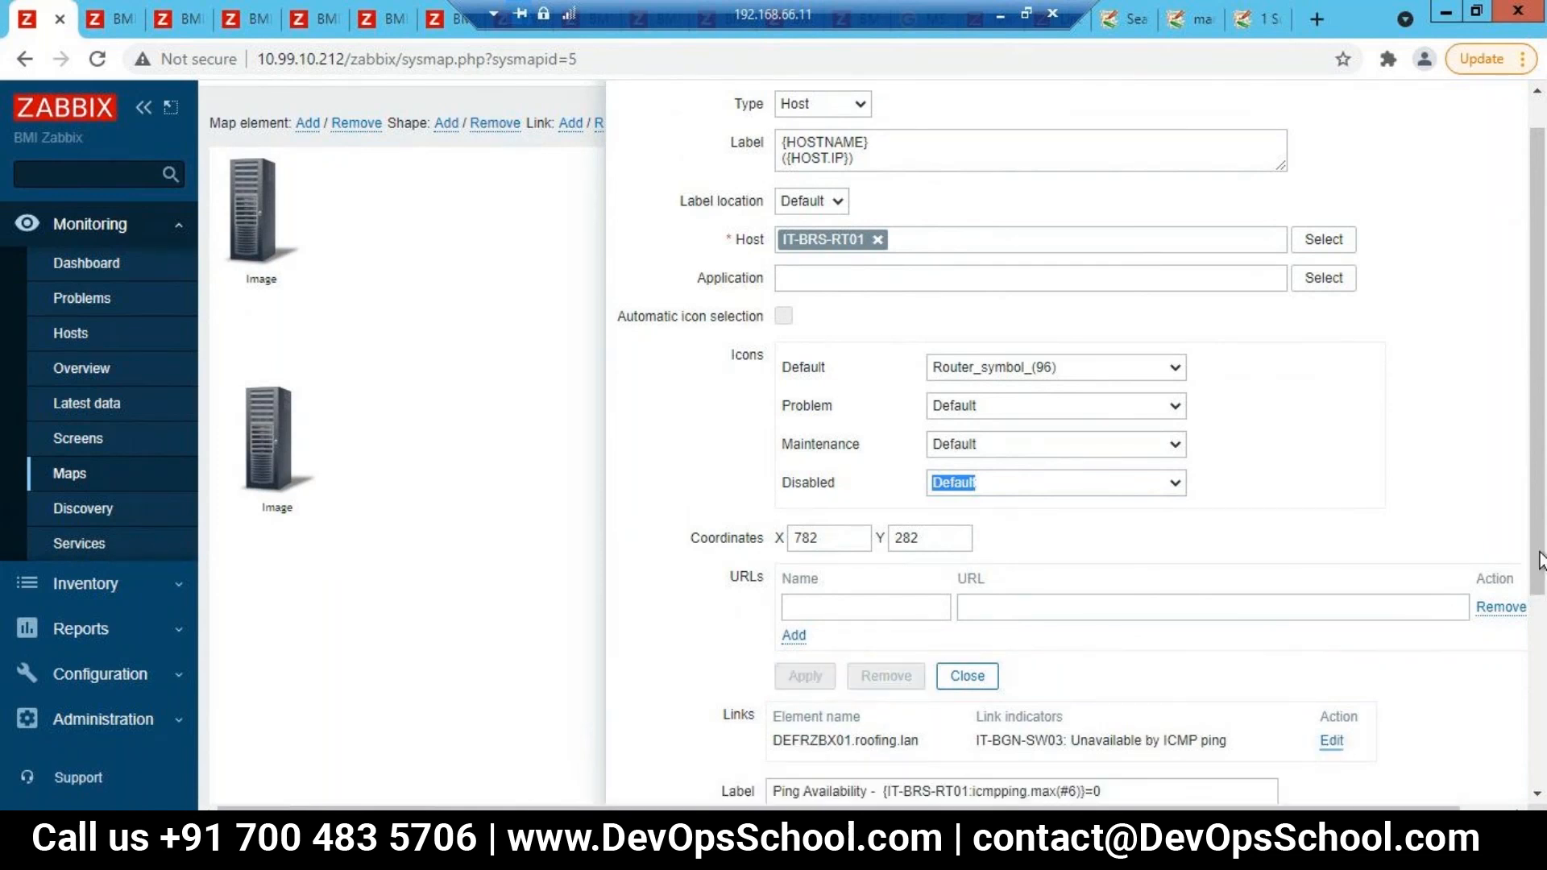
Step: Check the trigger selection for another link indicator, clear its DEWERSW01 host filter, and cancel without choosing a trigger
drag(1539, 571, 1542, 795)
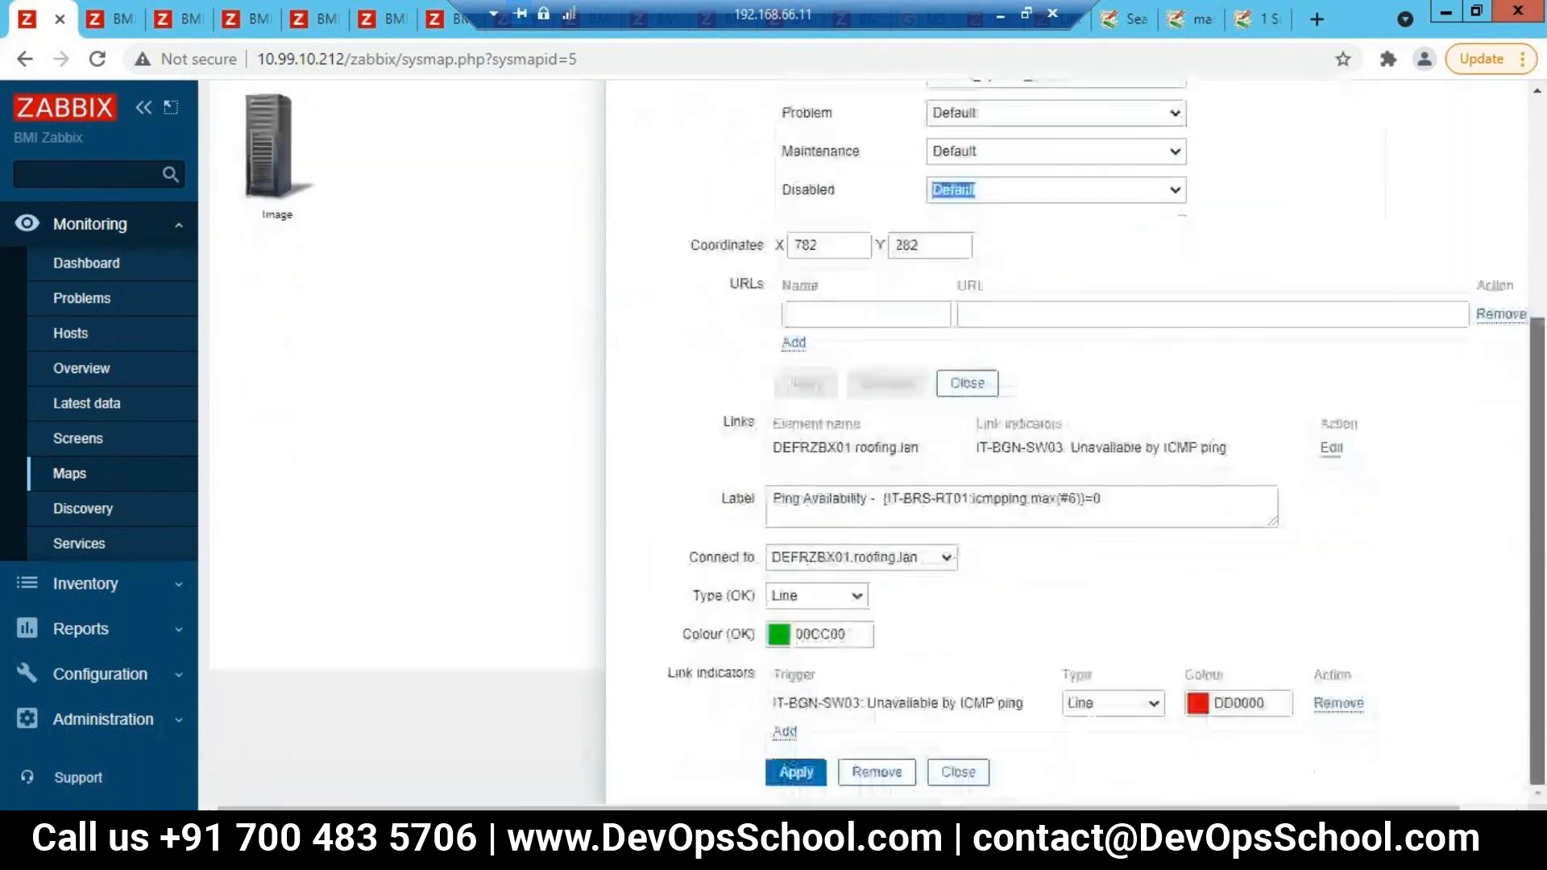
click(784, 732)
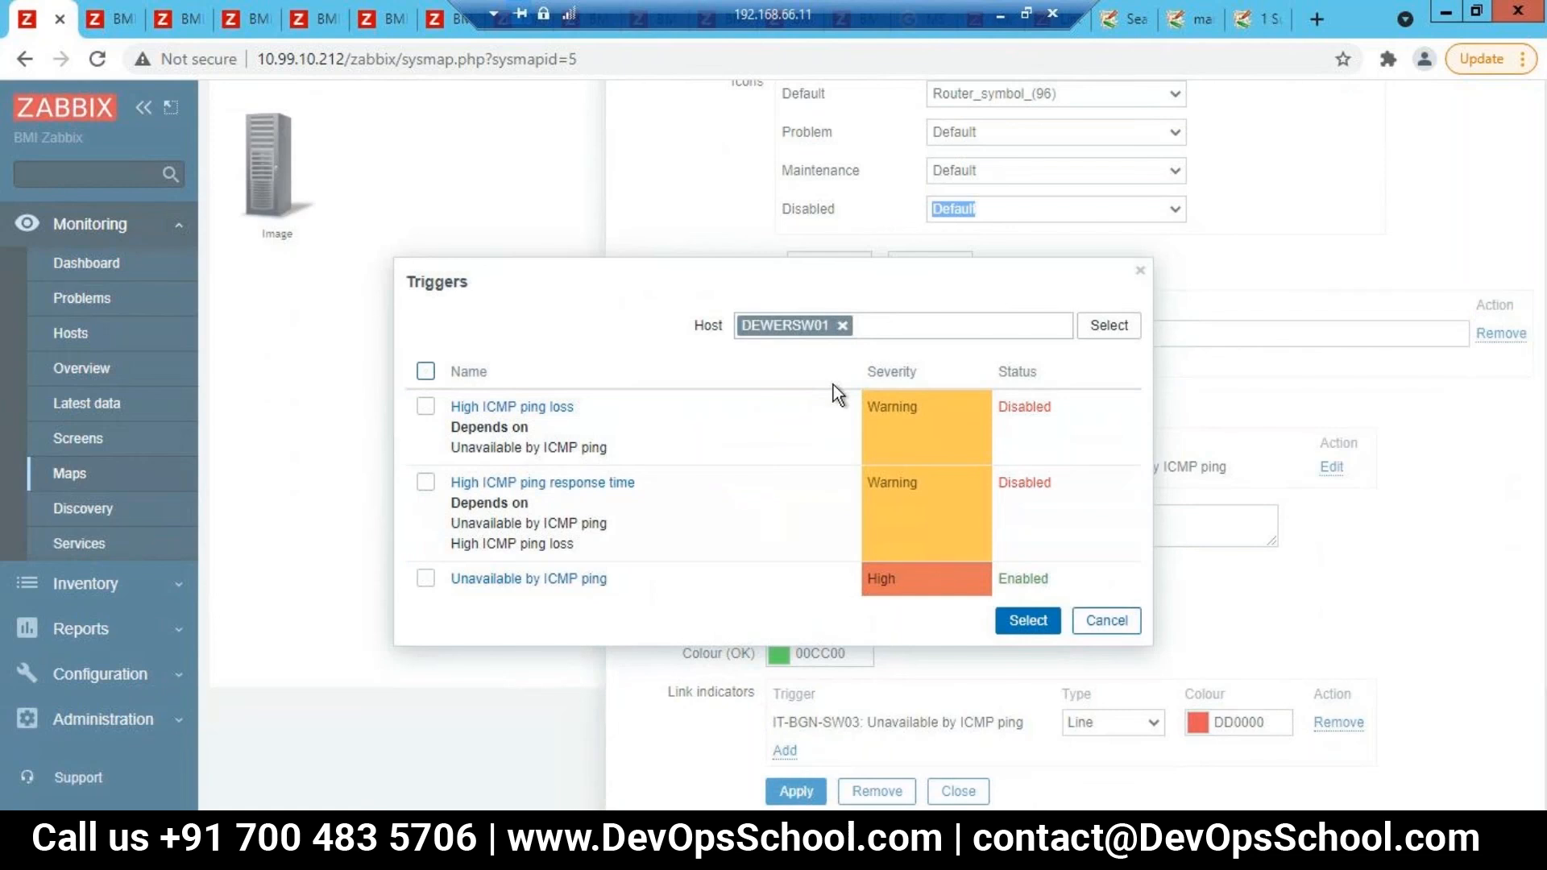
click(842, 325)
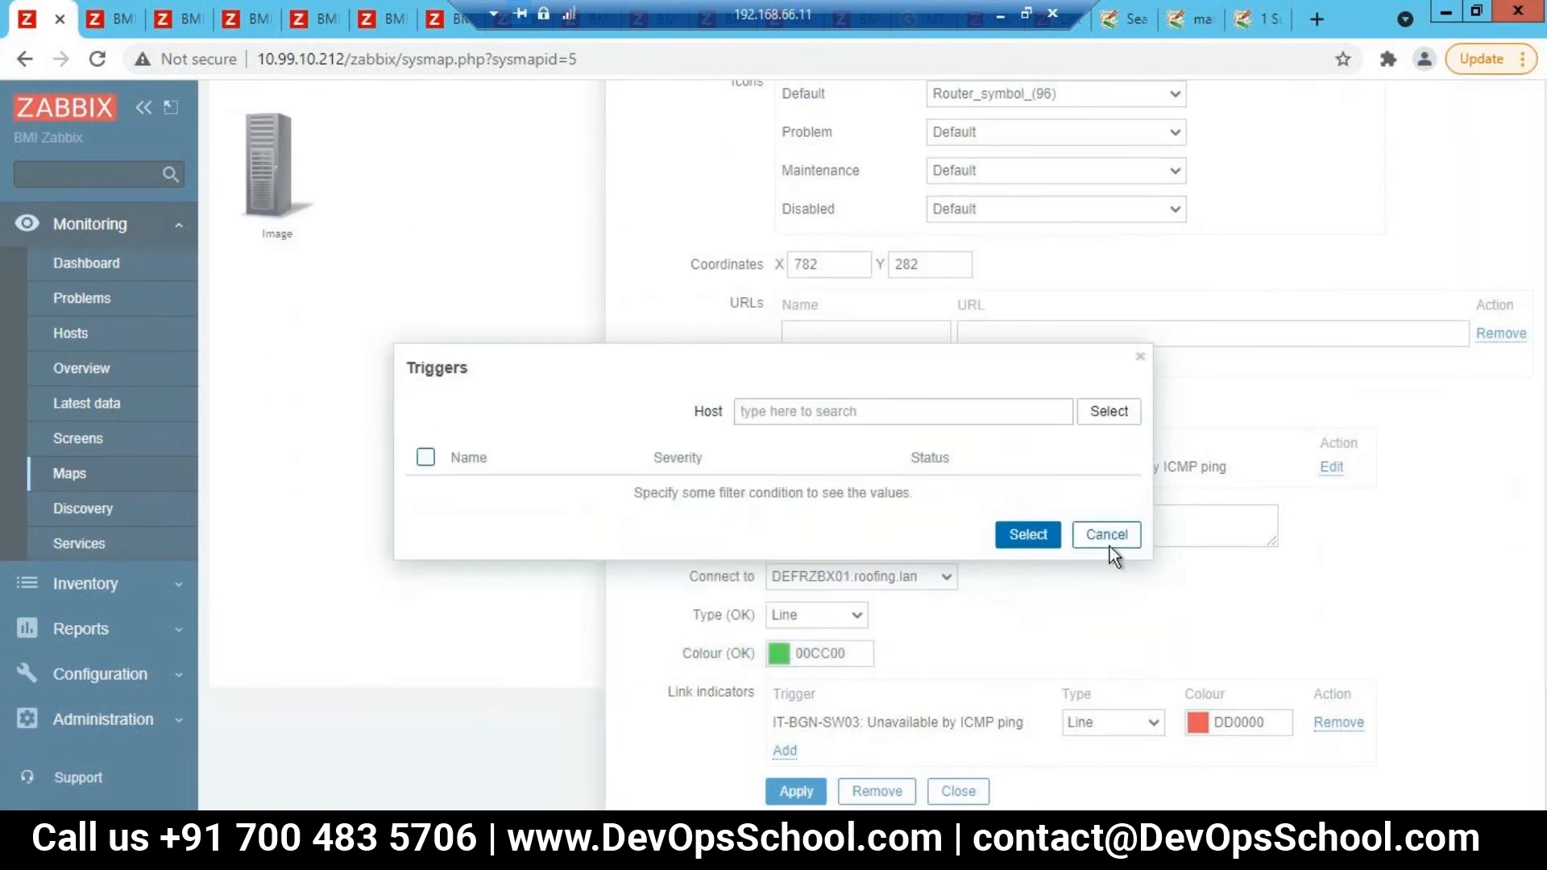
click(1109, 540)
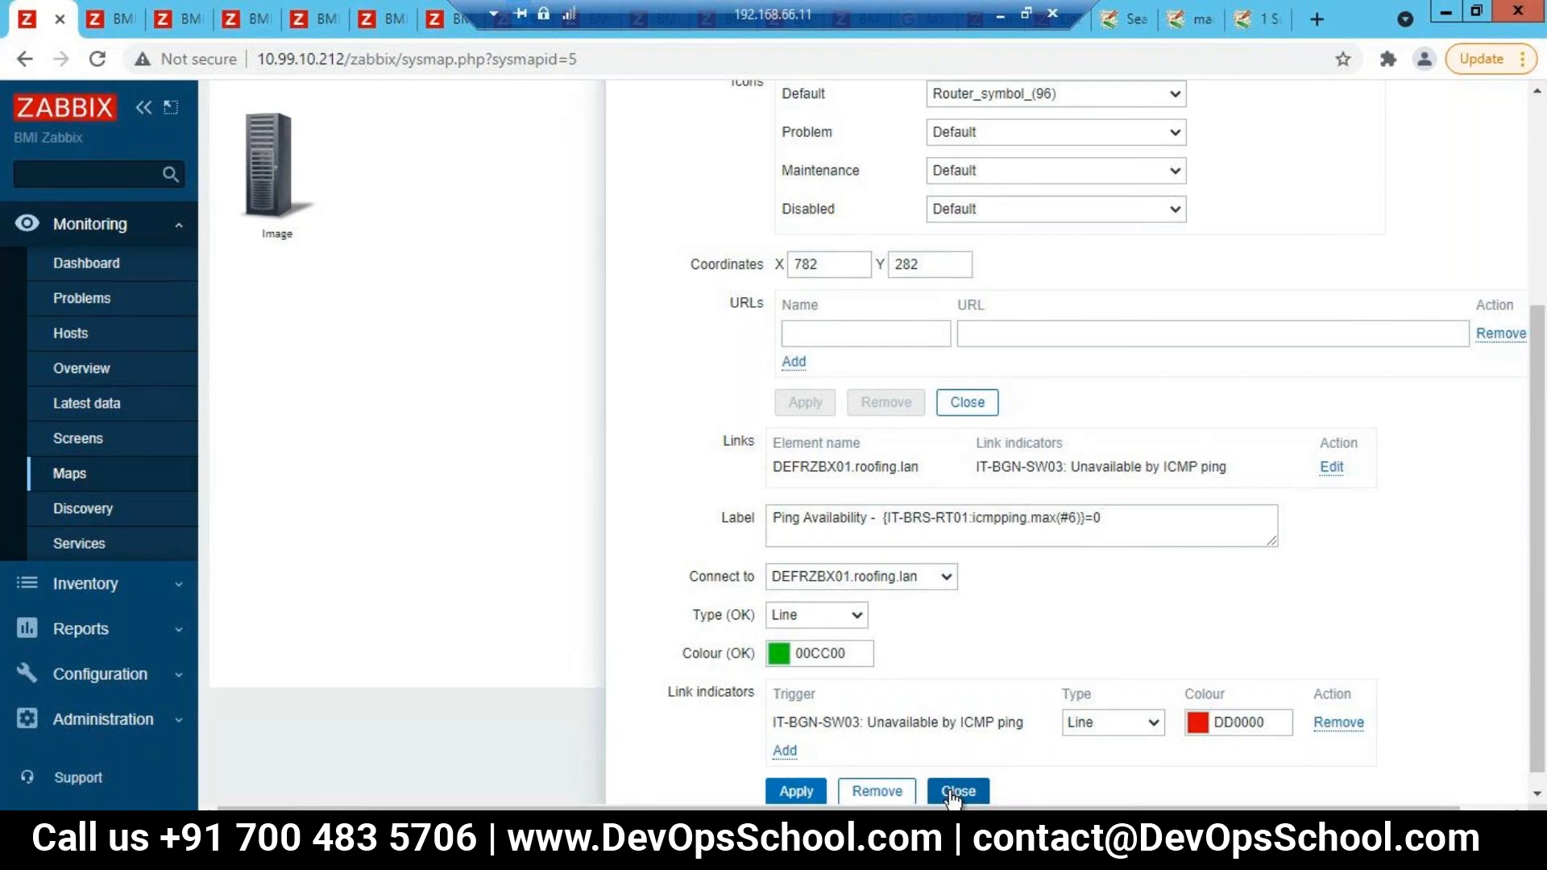
Step: Change the link label to "Ping Availability - {IT-BRS-RT01:icmpping.last(0)}", apply it, and close the link and element settings
click(1086, 519)
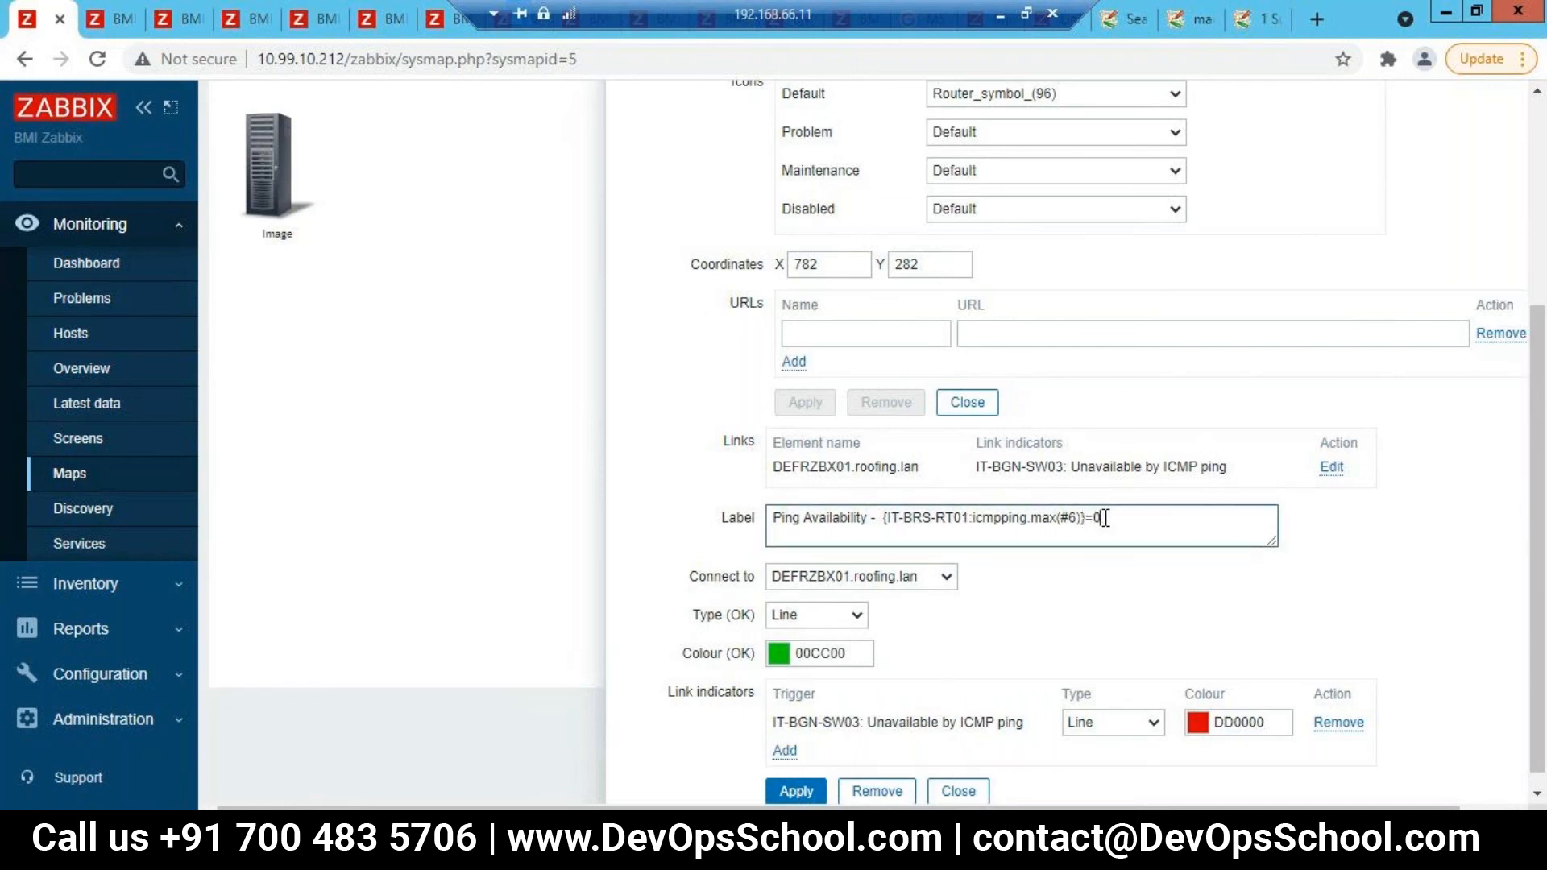
key(BackSpace)
drag(1031, 517, 1086, 517)
key(BackSpace)
text(last)
text((0))
click(797, 791)
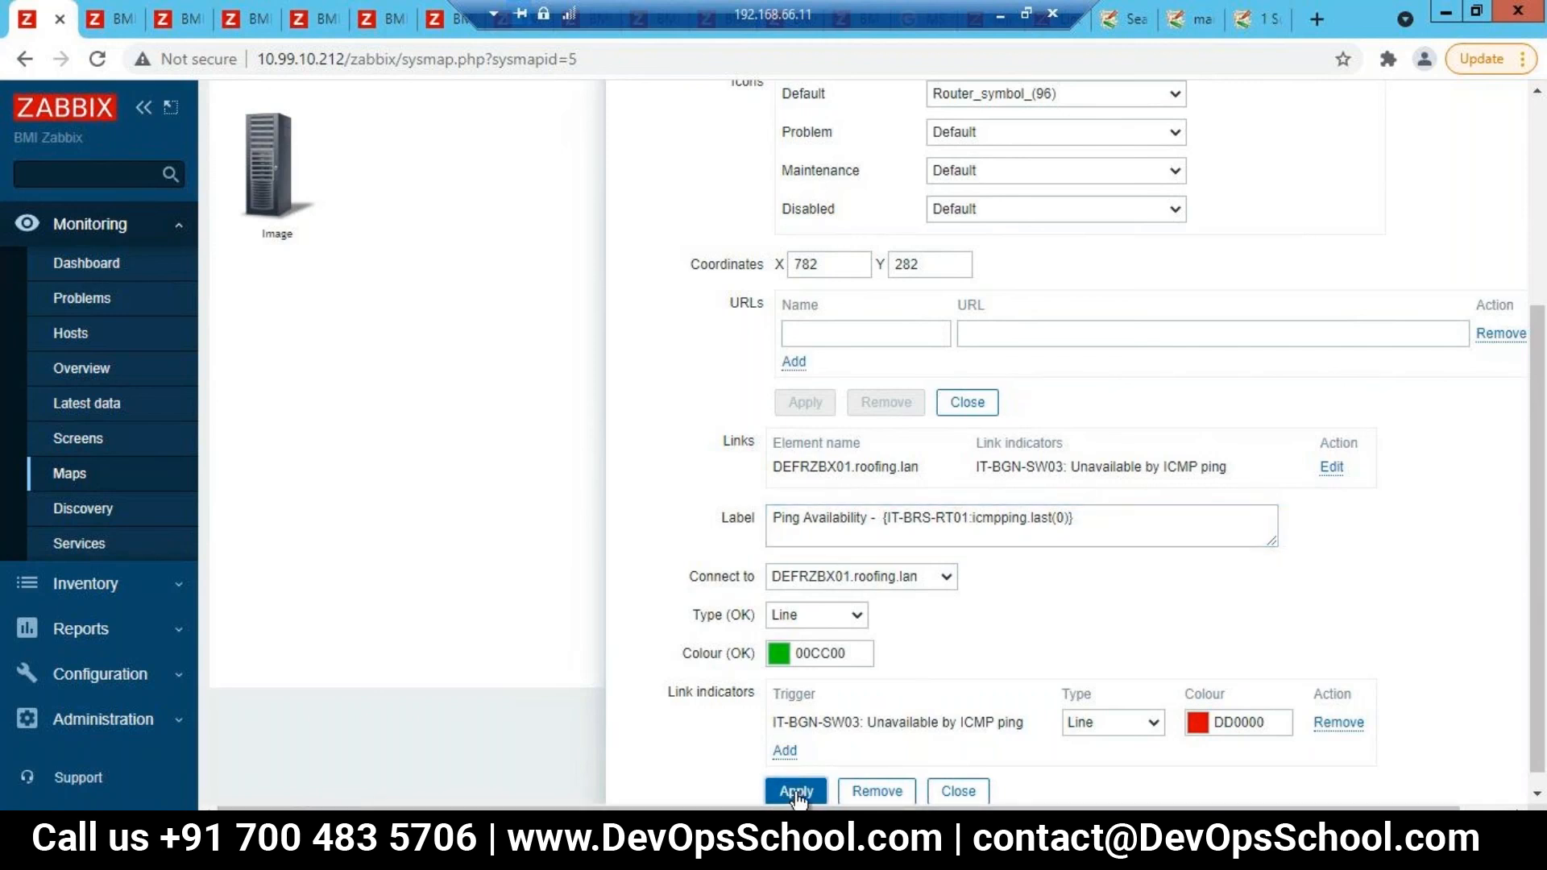
click(956, 793)
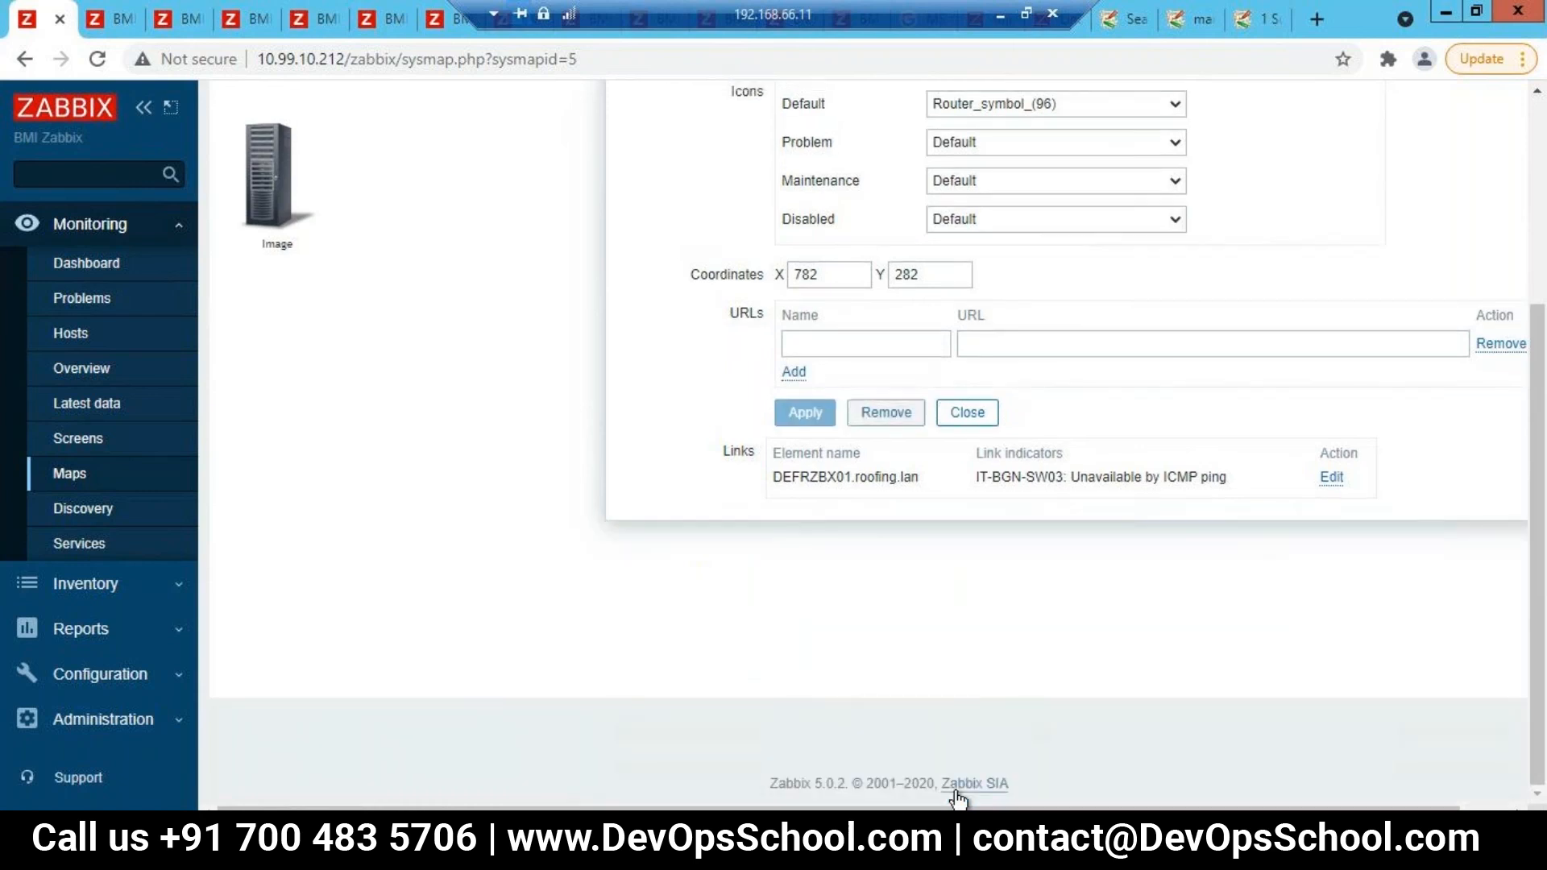
click(979, 414)
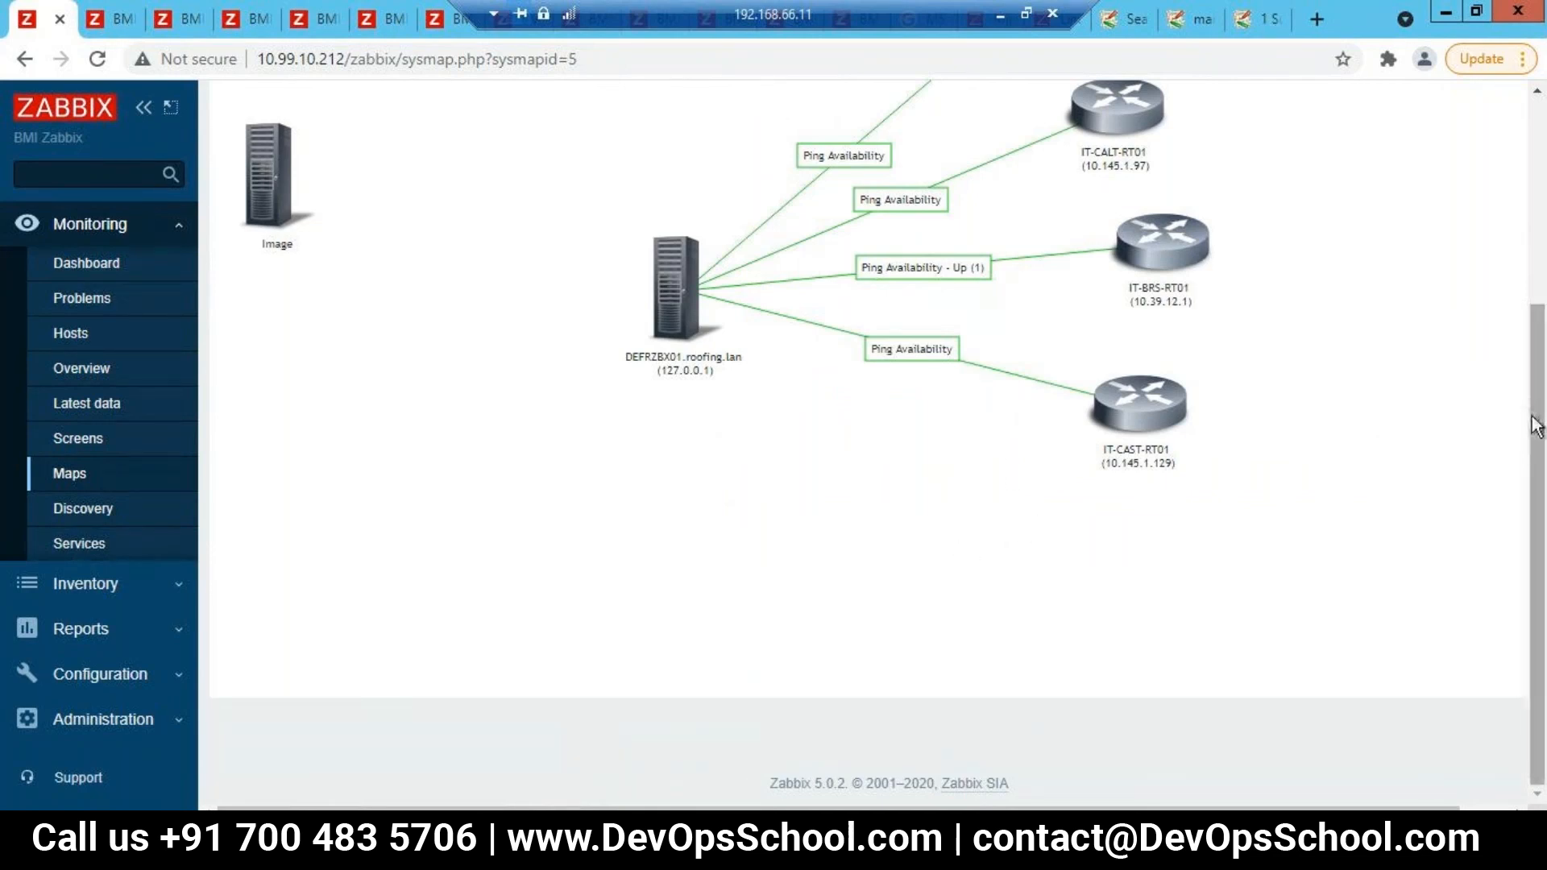
Step: Reopen the settings of the IT-BRS-RT01 router's link to DEFRZBX01.roofing.lan on the map
drag(1535, 427, 1523, 129)
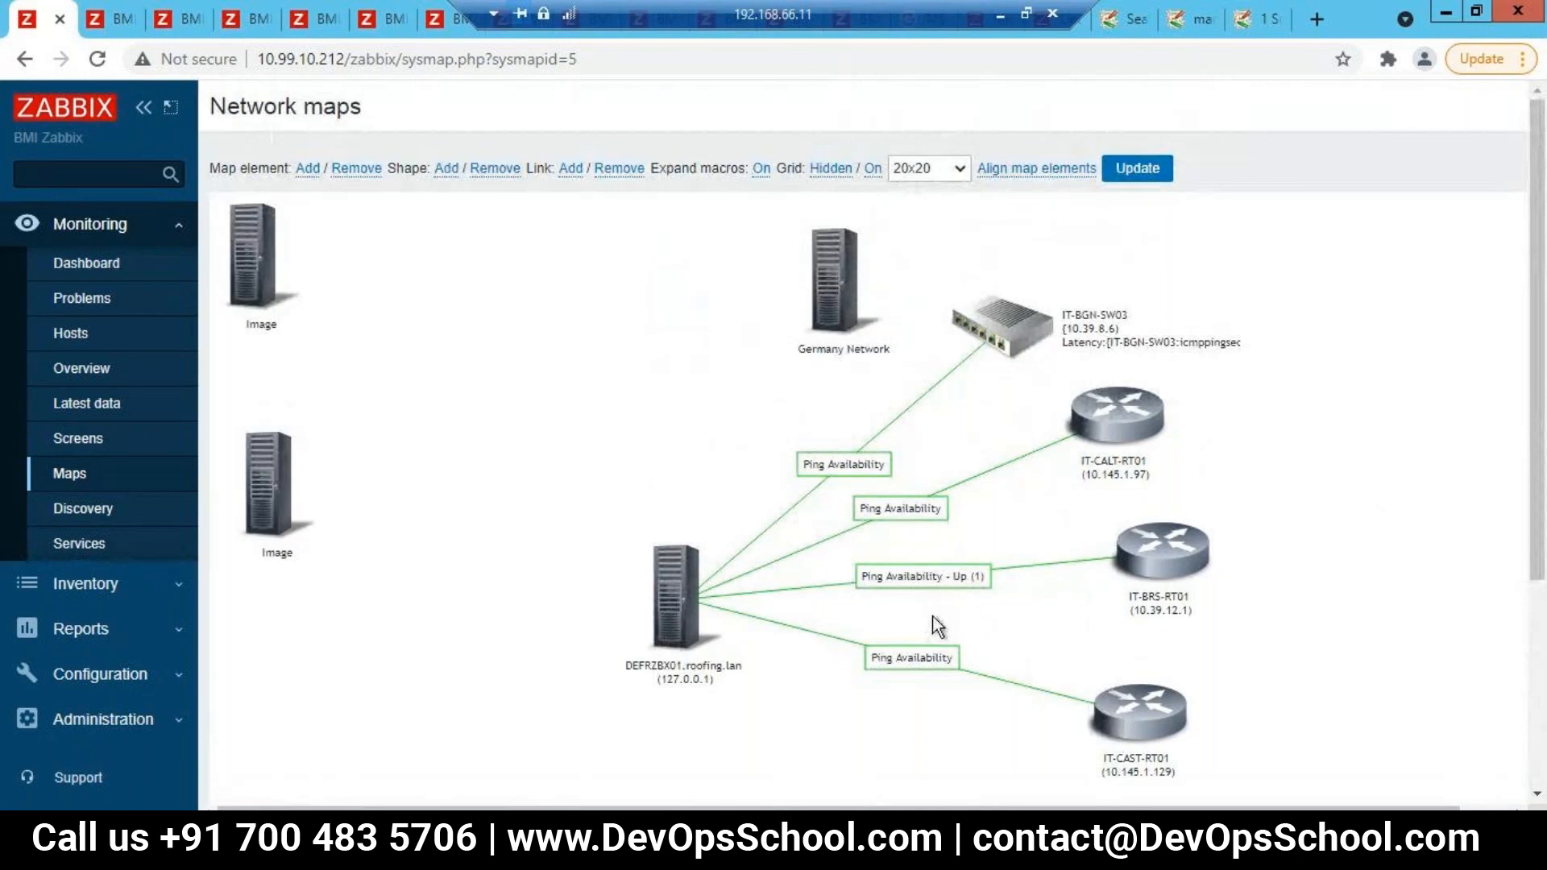
click(1157, 568)
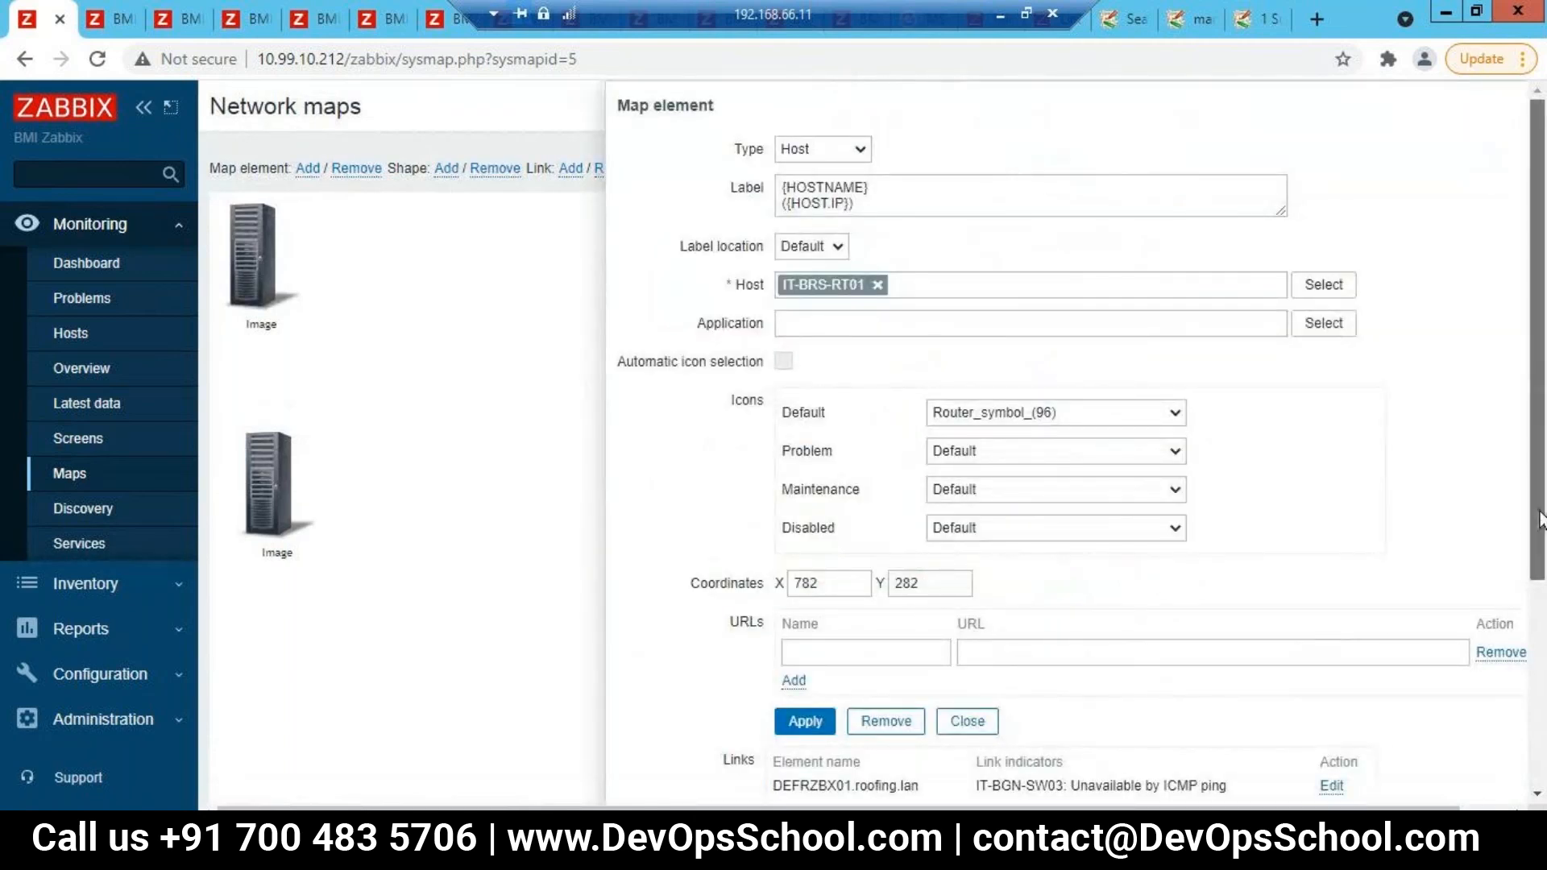
scroll(1529, 492, down, 1)
scroll(1339, 630, down, 2)
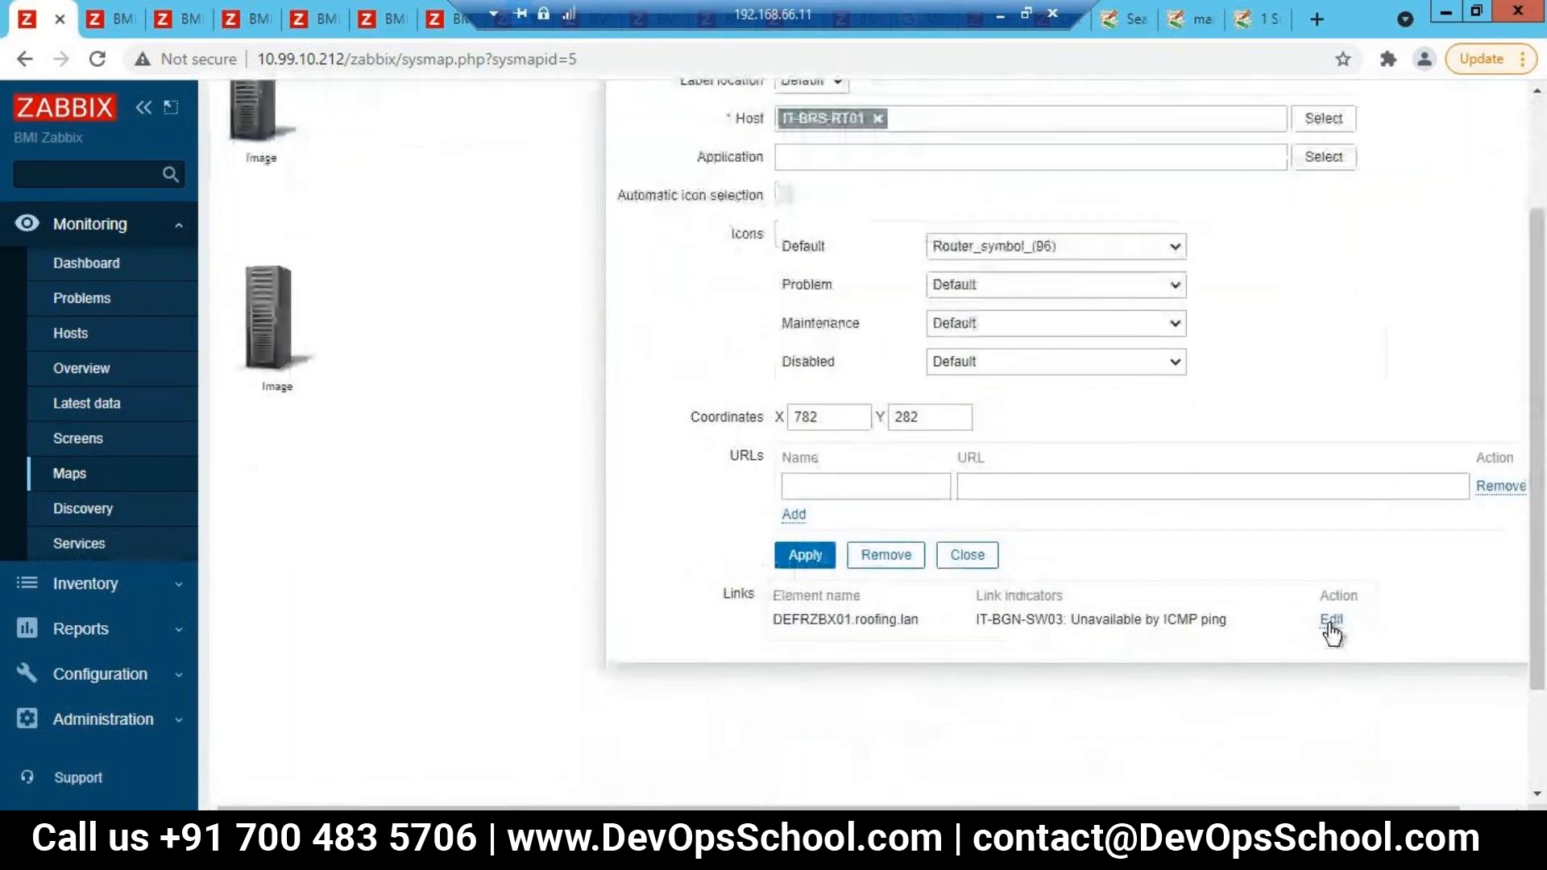
click(1331, 621)
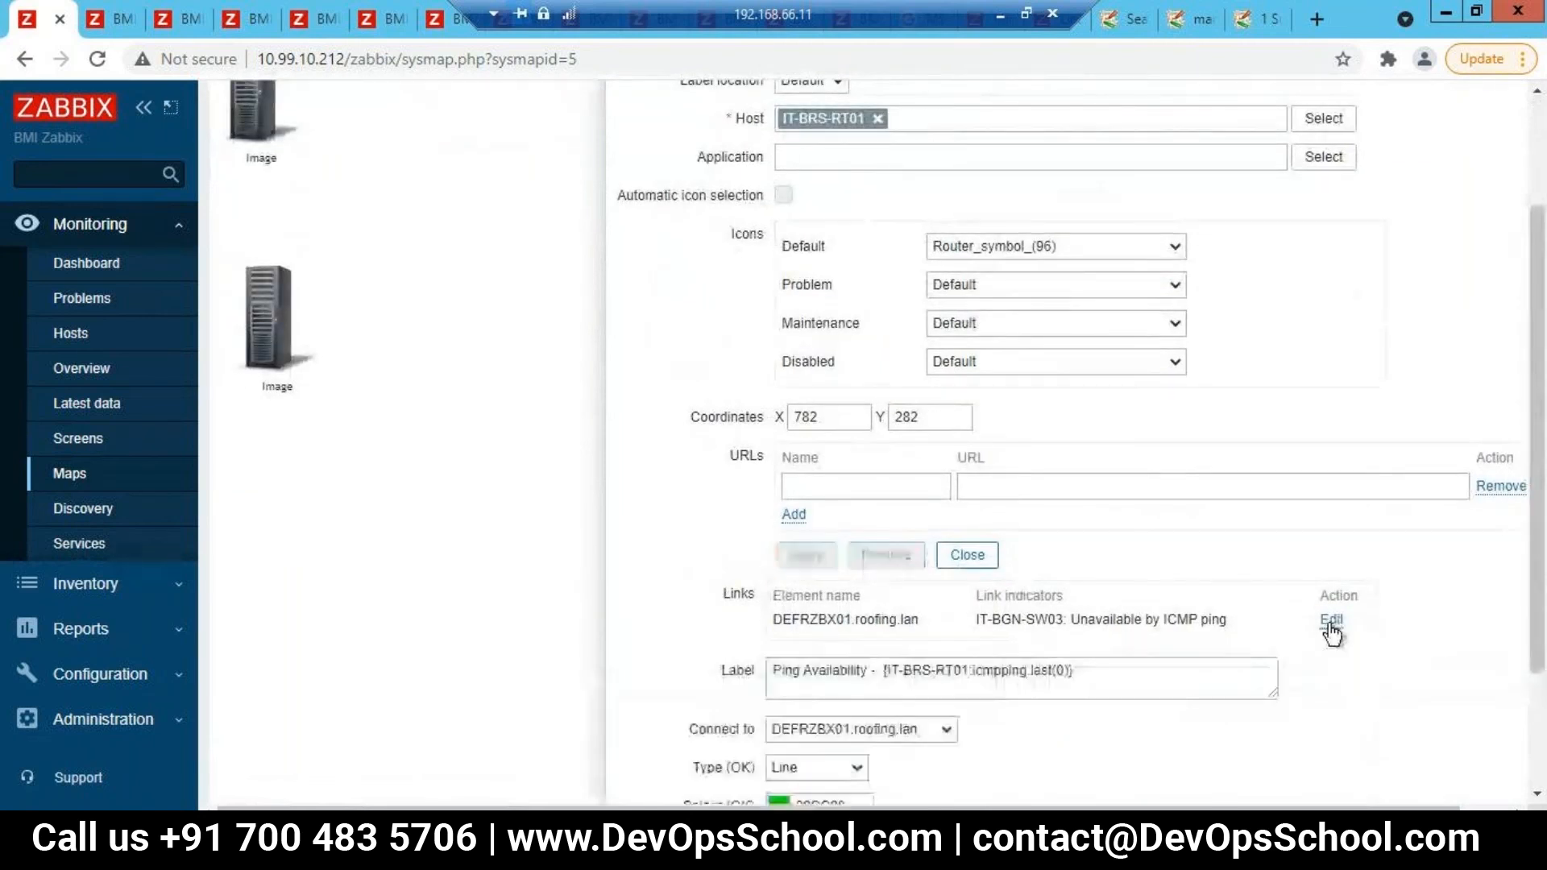
Step: Copy the macro {IT-BRS-RT01:icmpping.last(0)} from the link label onto a new line below the HOST entry in the Notepad notes
click(1126, 675)
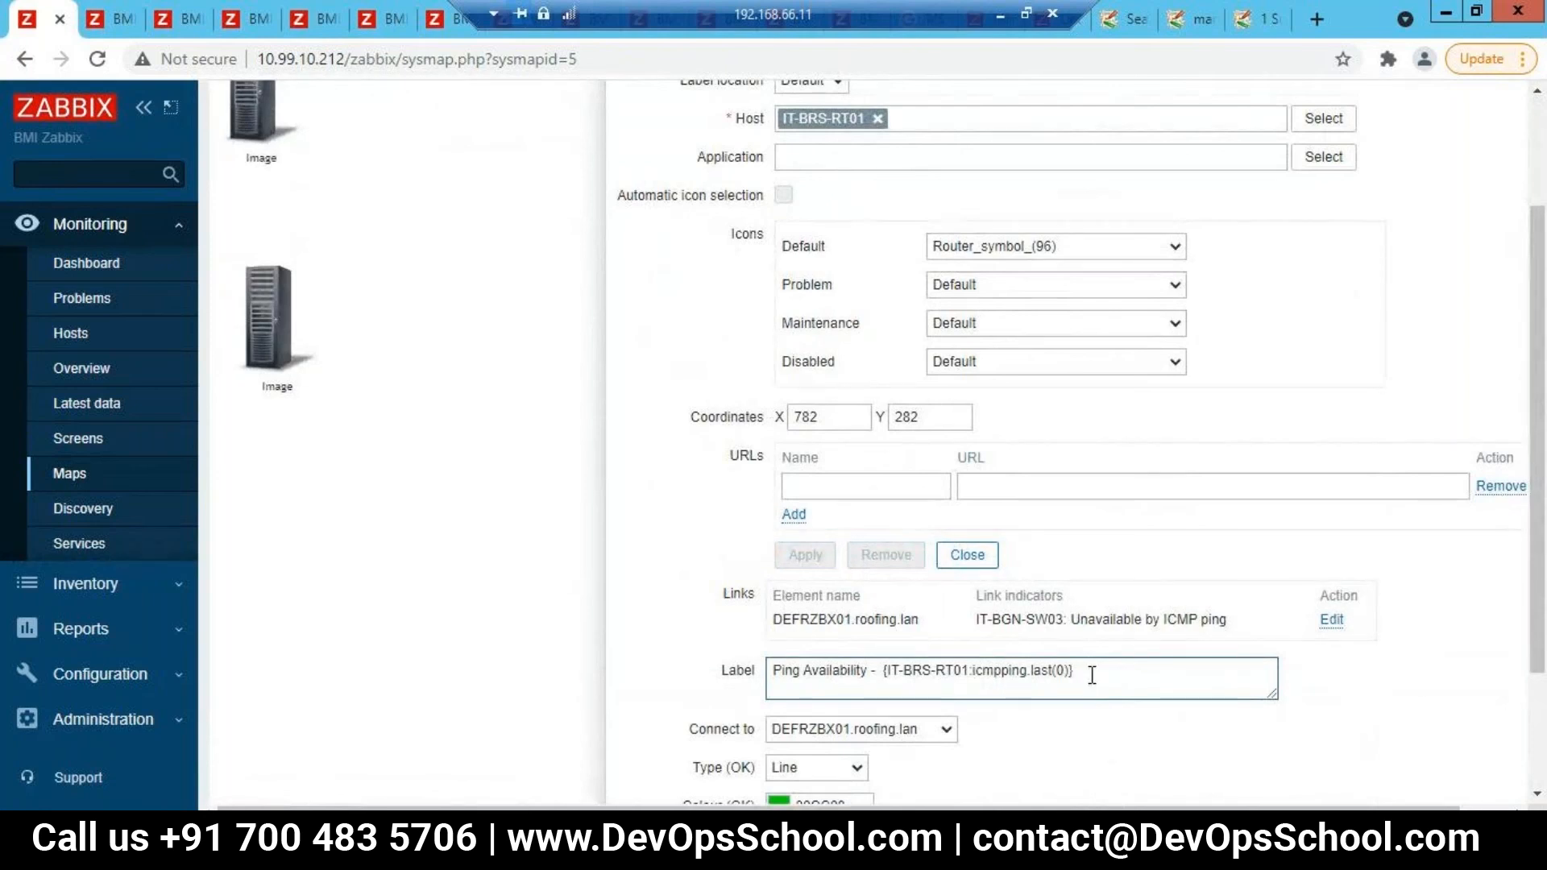
drag(1085, 672, 881, 671)
key(ctrl+c)
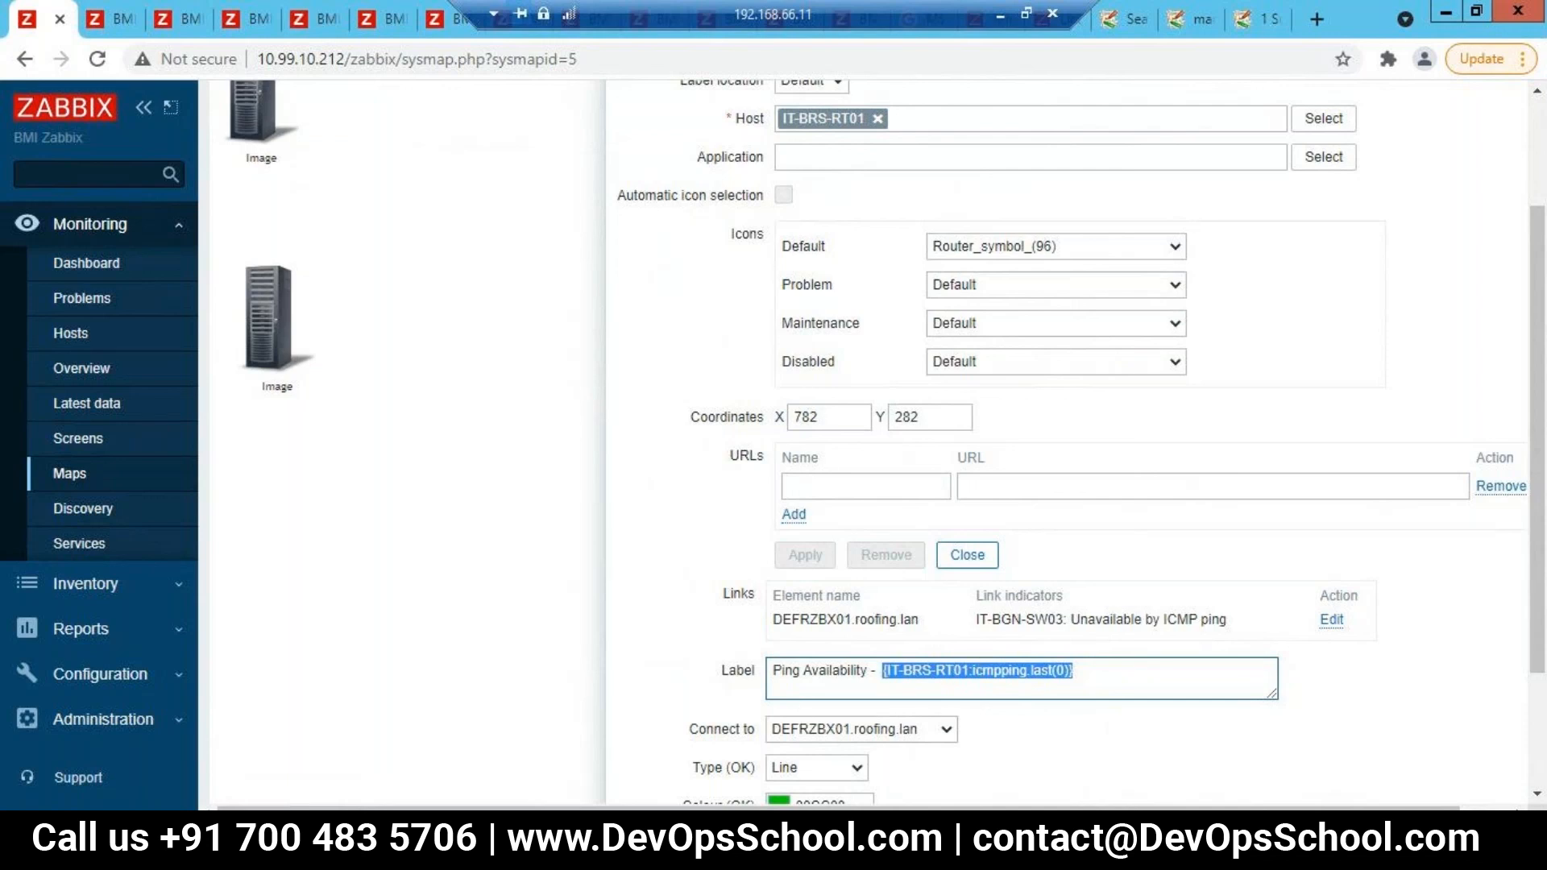
key(alt+Tab)
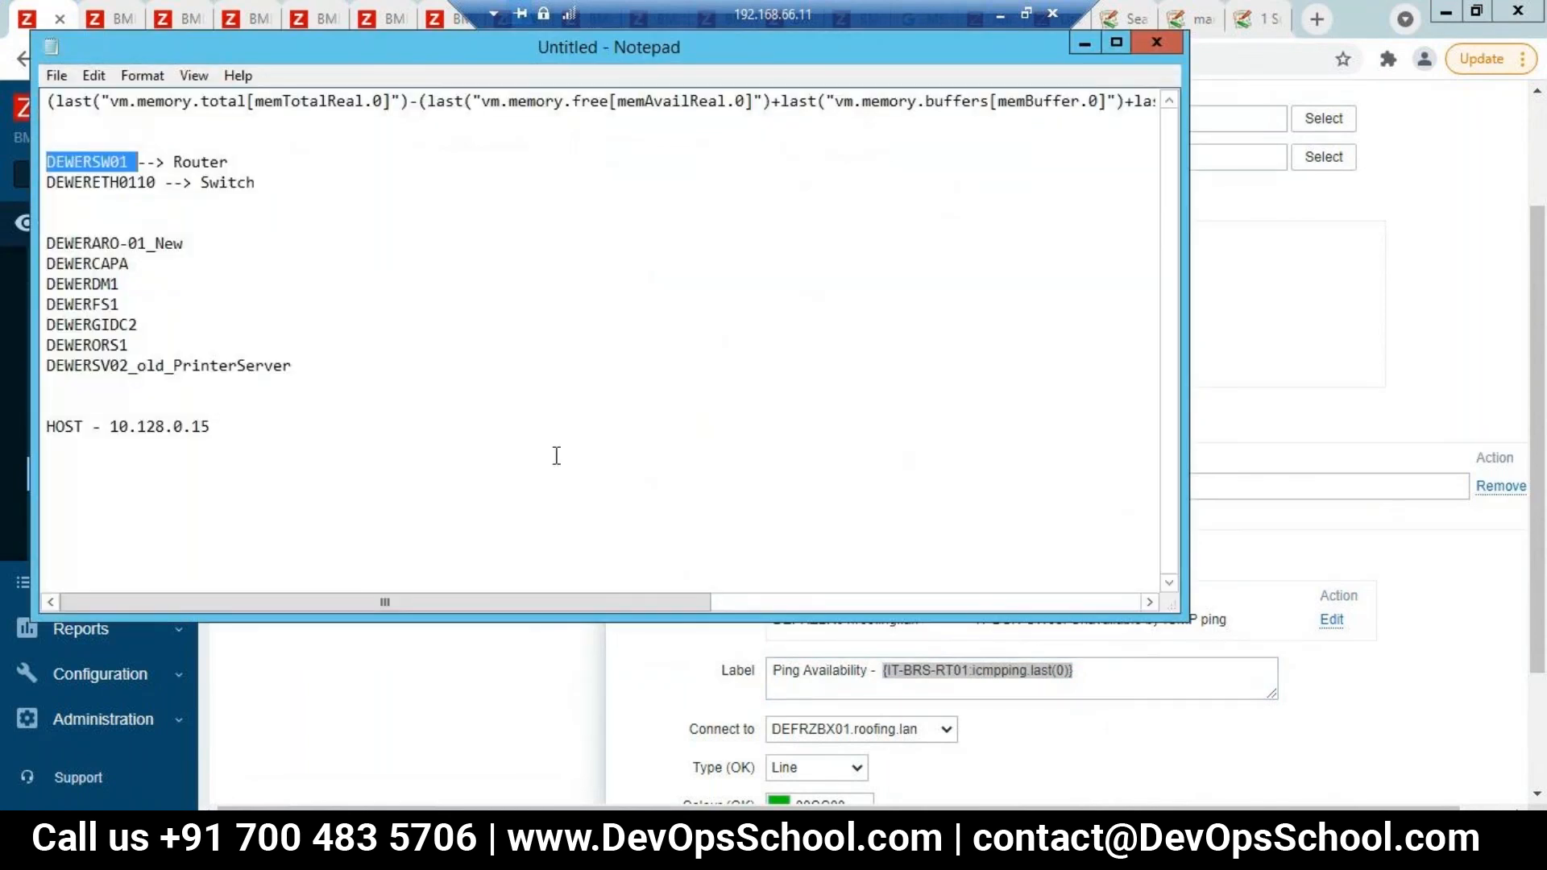
click(278, 427)
key(Return)
key(ctrl+v)
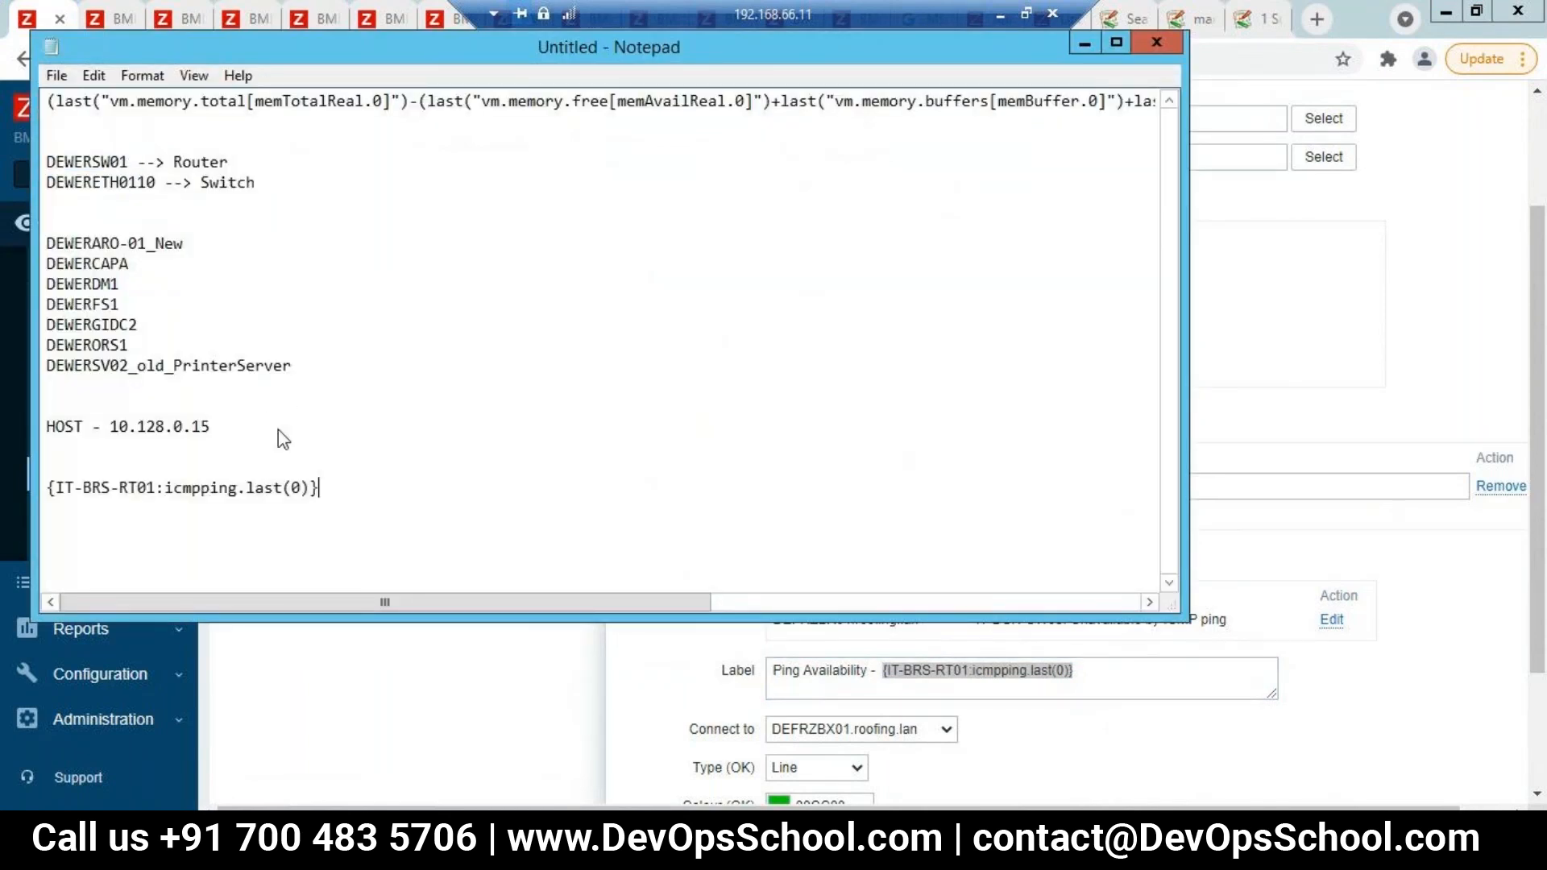
click(1084, 43)
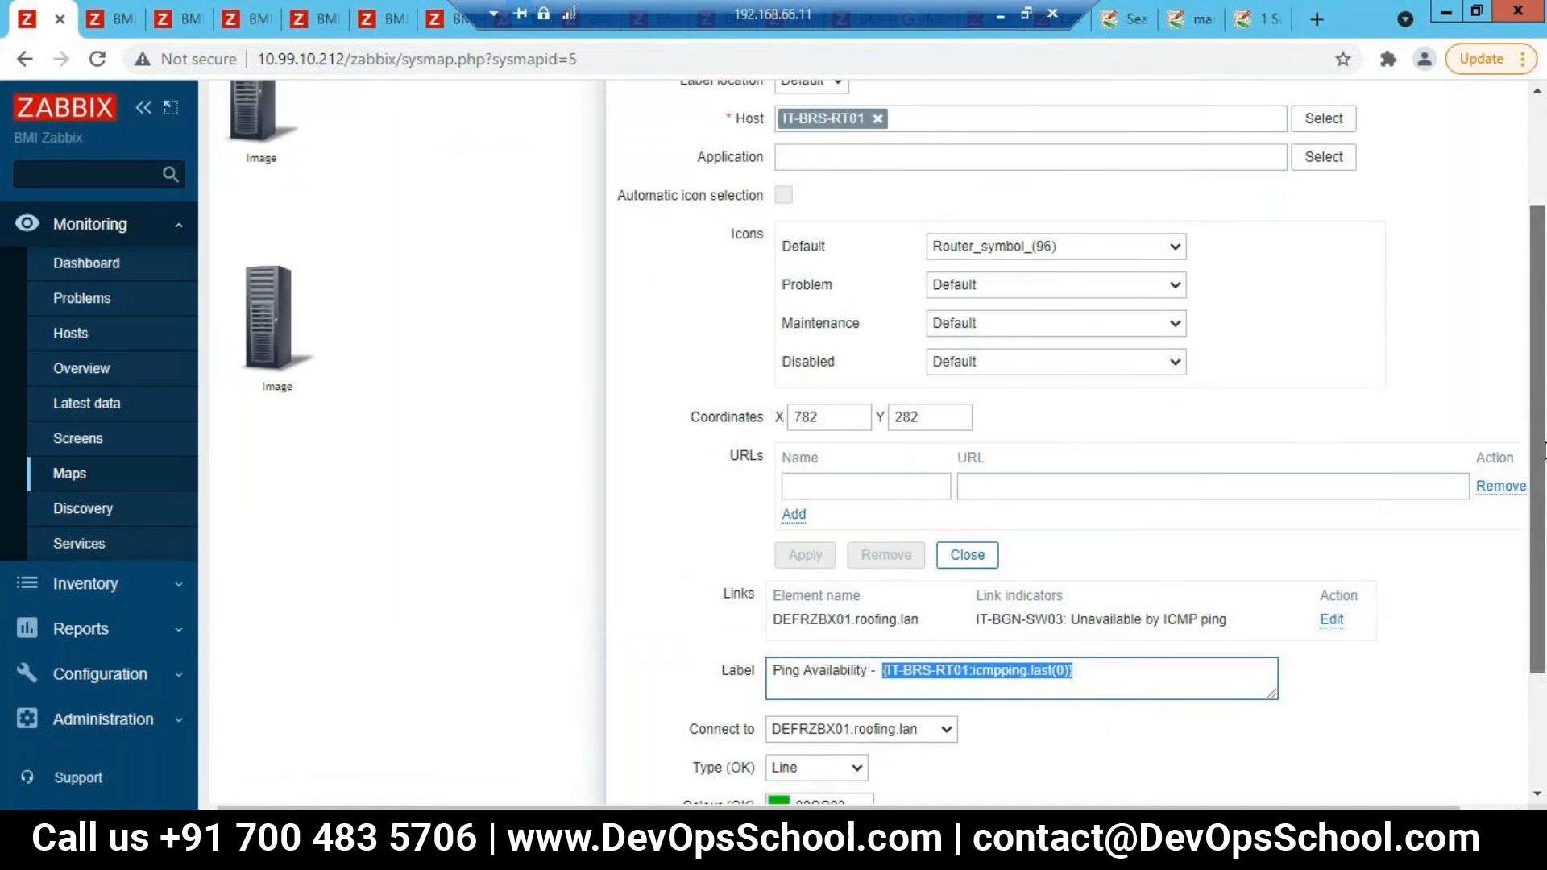
Step: Review the IT-BRS-RT01 element's label, application and link settings, including the trigger selection for link indicators, without changing them
drag(1545, 458, 1545, 516)
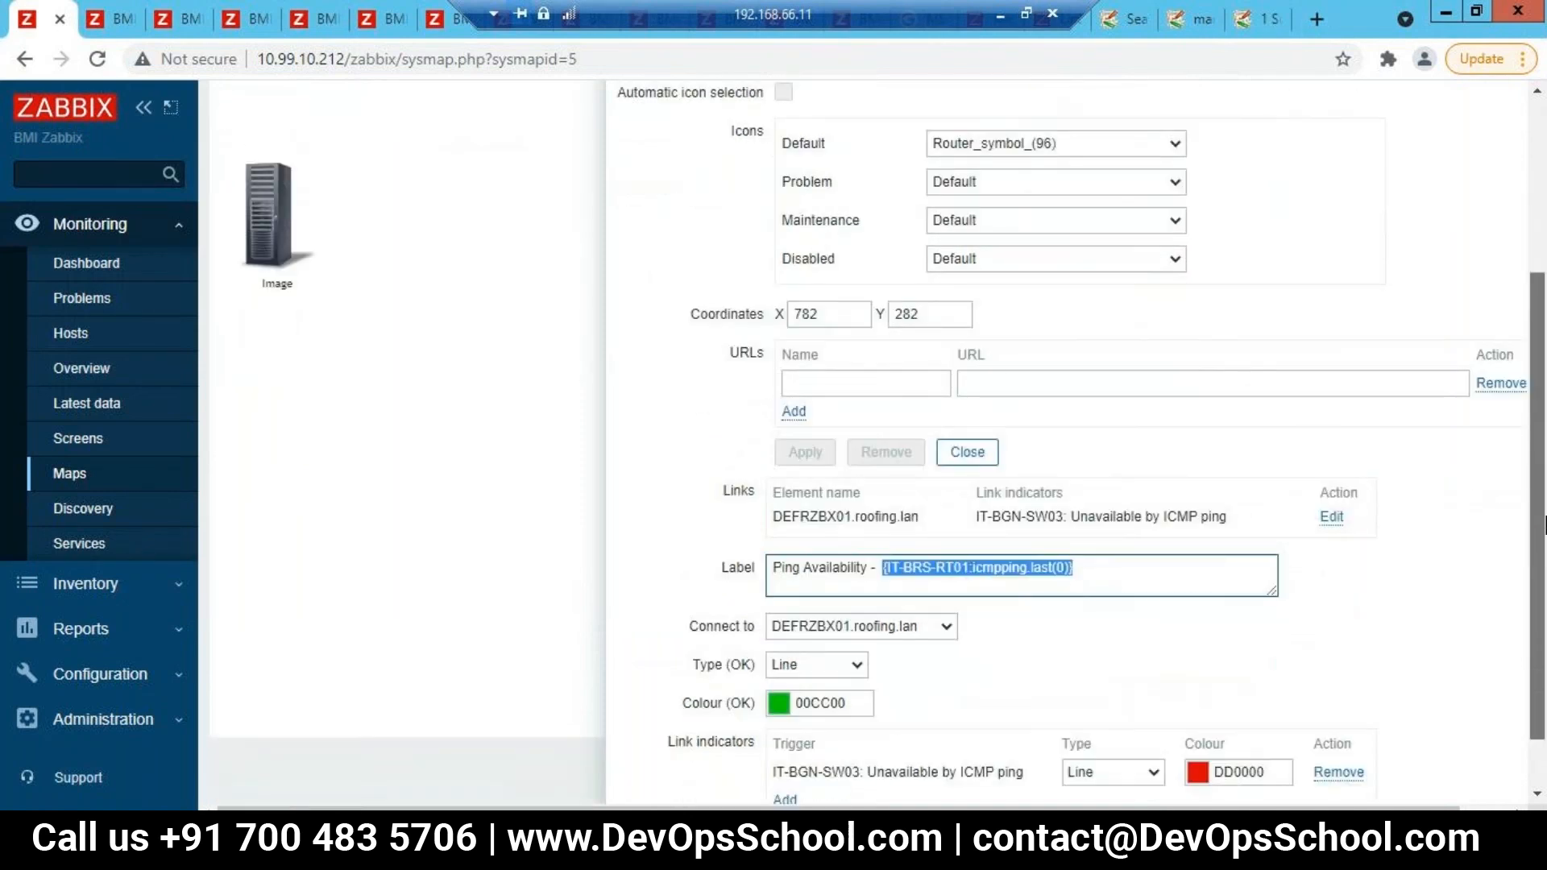
scroll(1531, 403, up, 1)
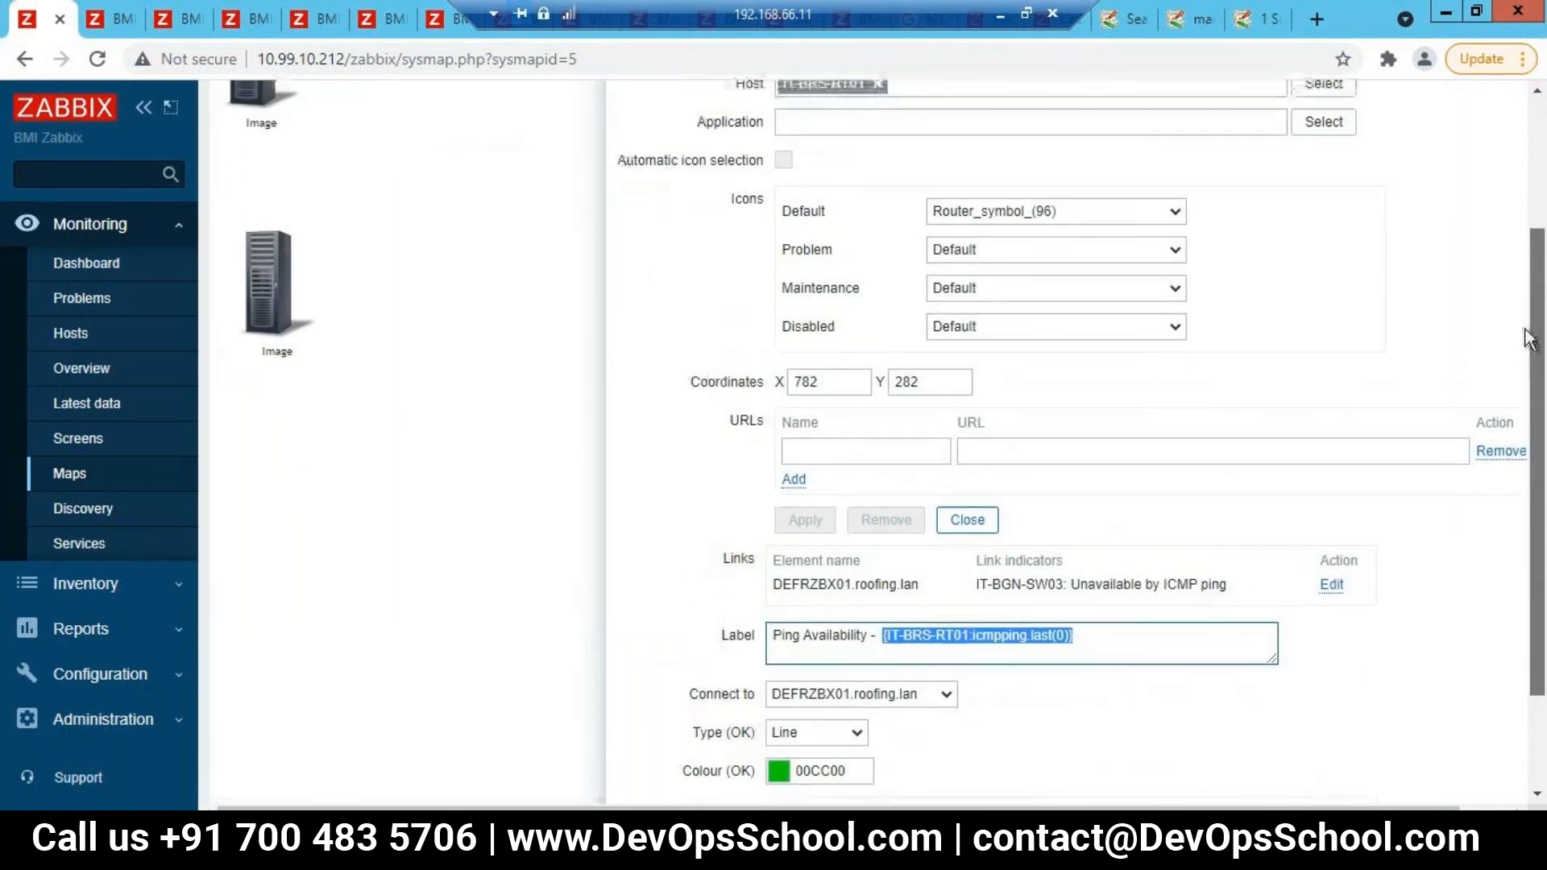
scroll(1528, 339, up, 3)
click(856, 199)
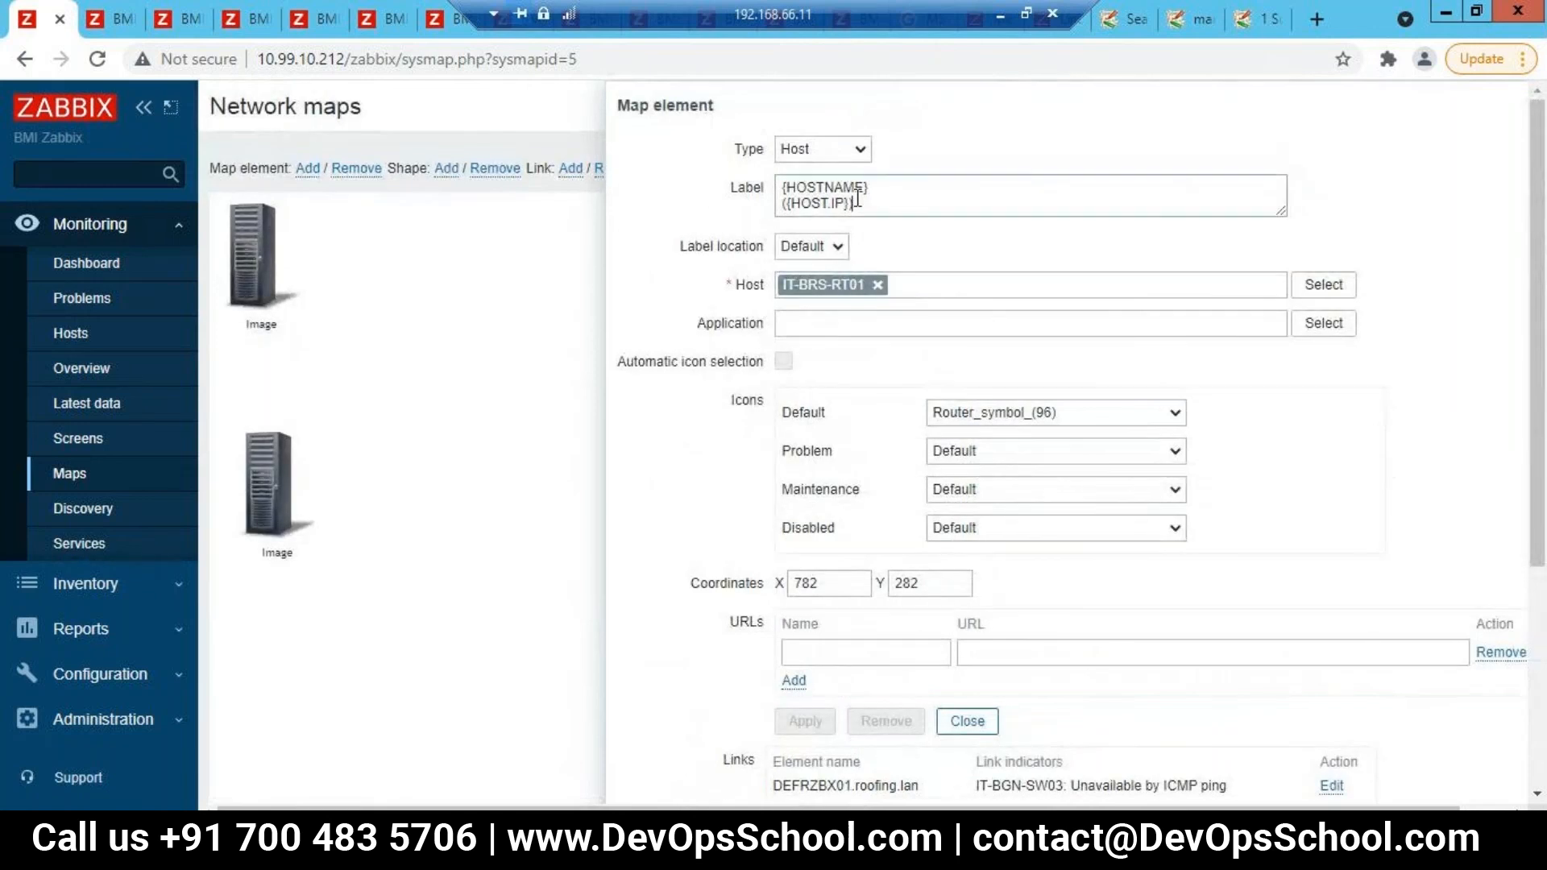
click(1067, 326)
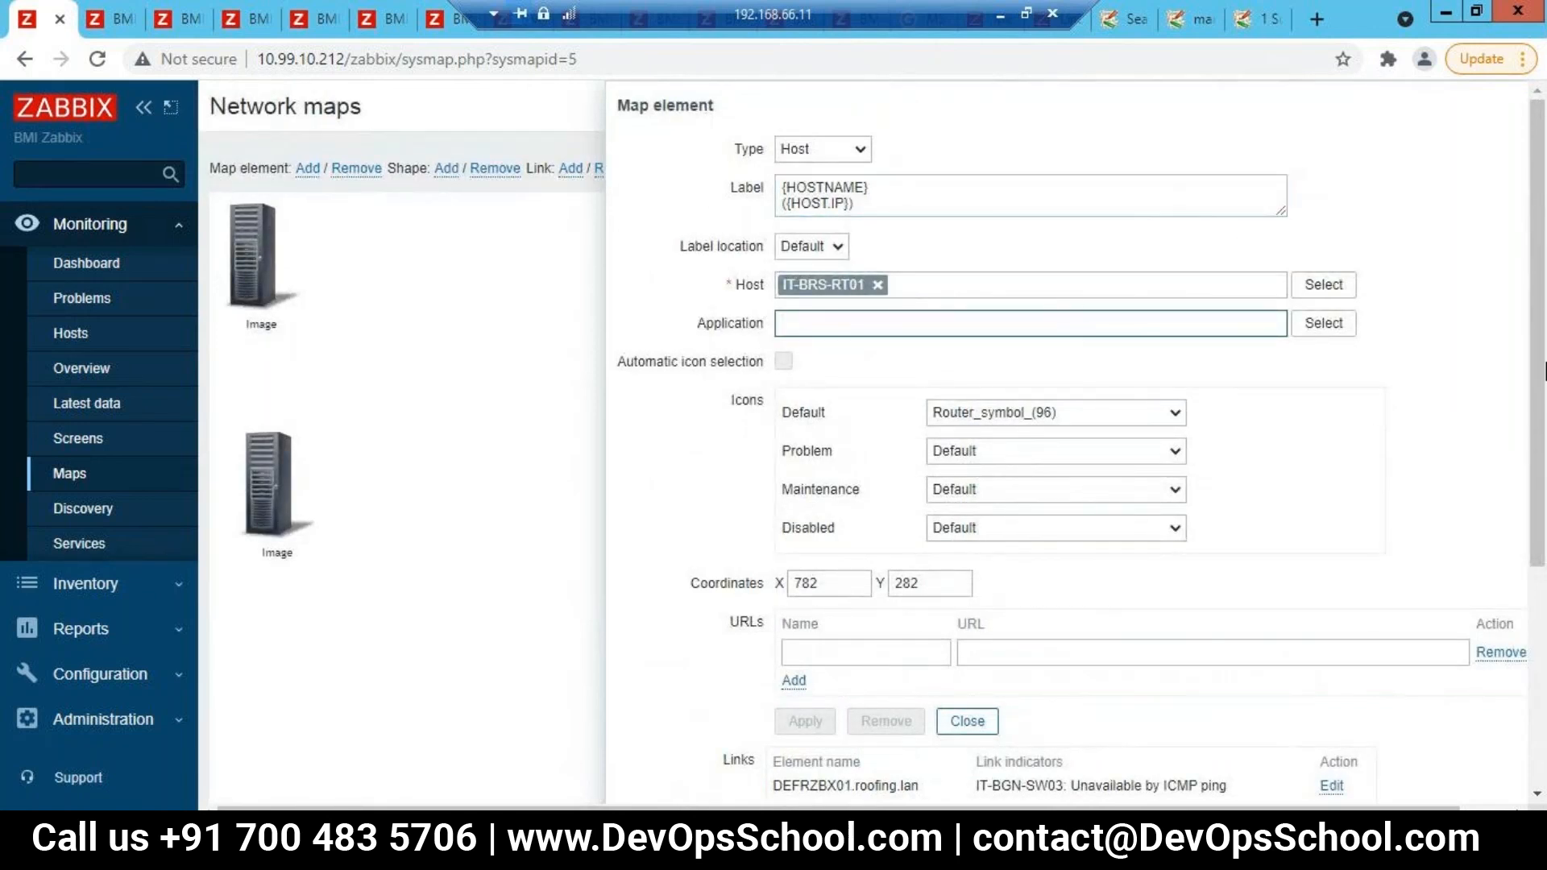
scroll(1544, 403, down, 2)
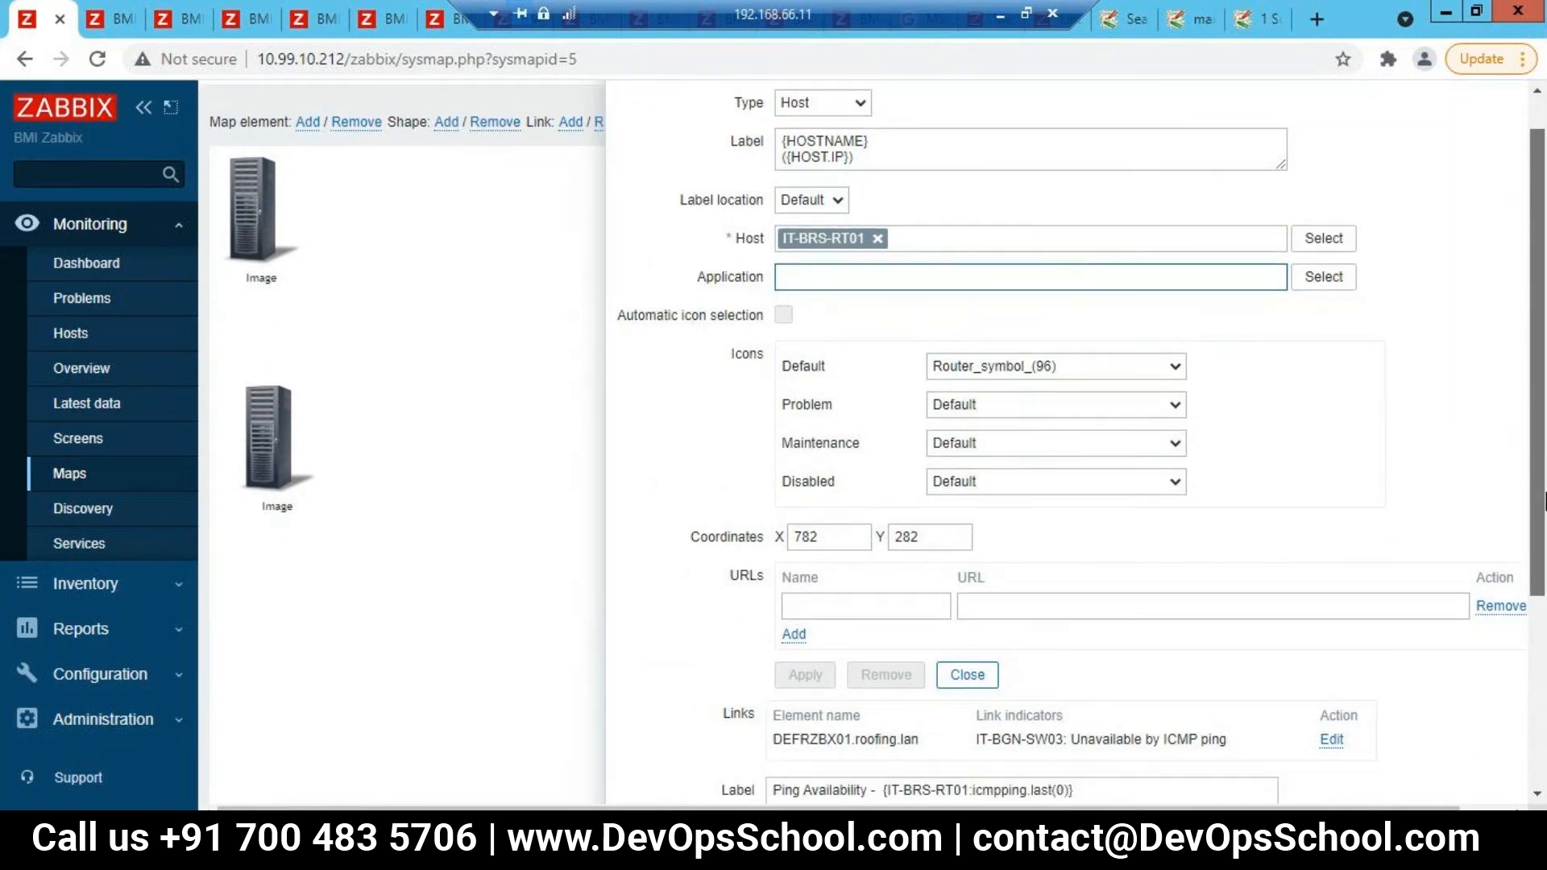
scroll(1544, 501, down, 1)
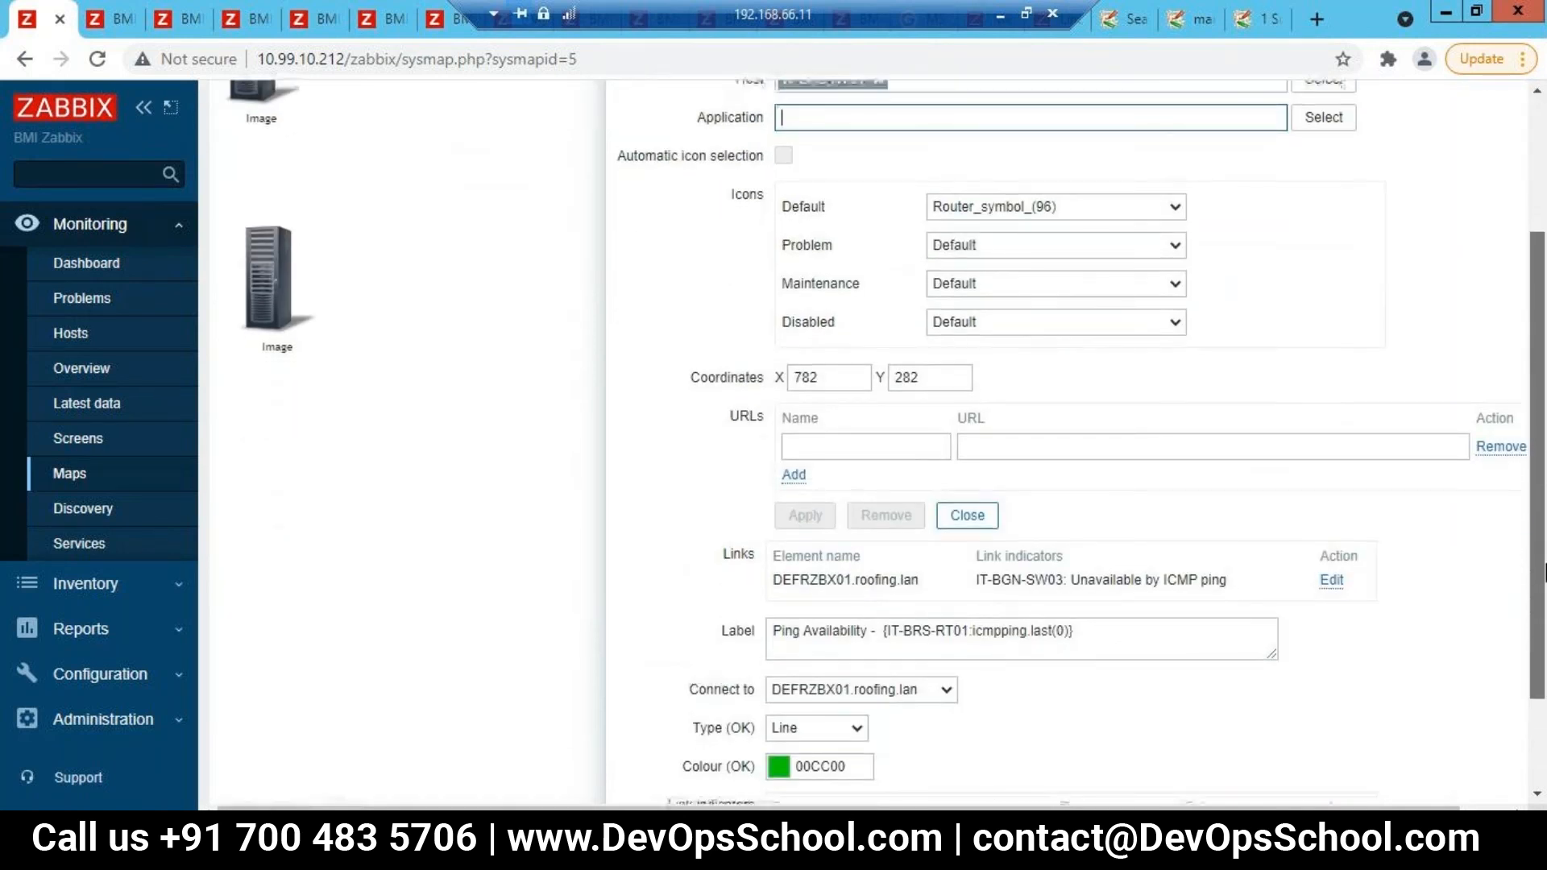
scroll(1545, 572, down, 2)
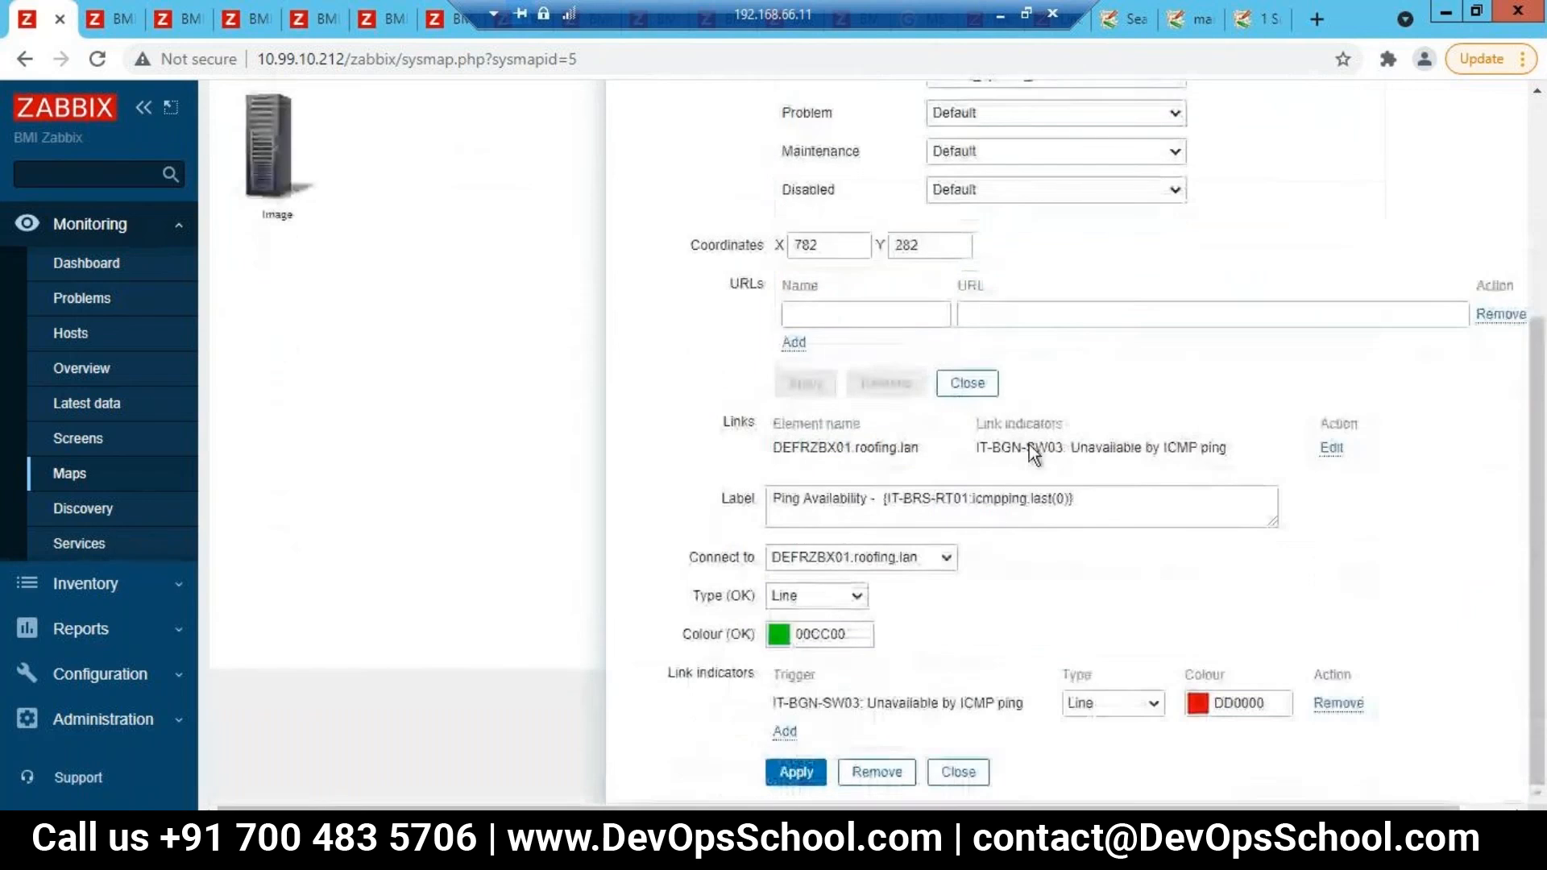
click(784, 732)
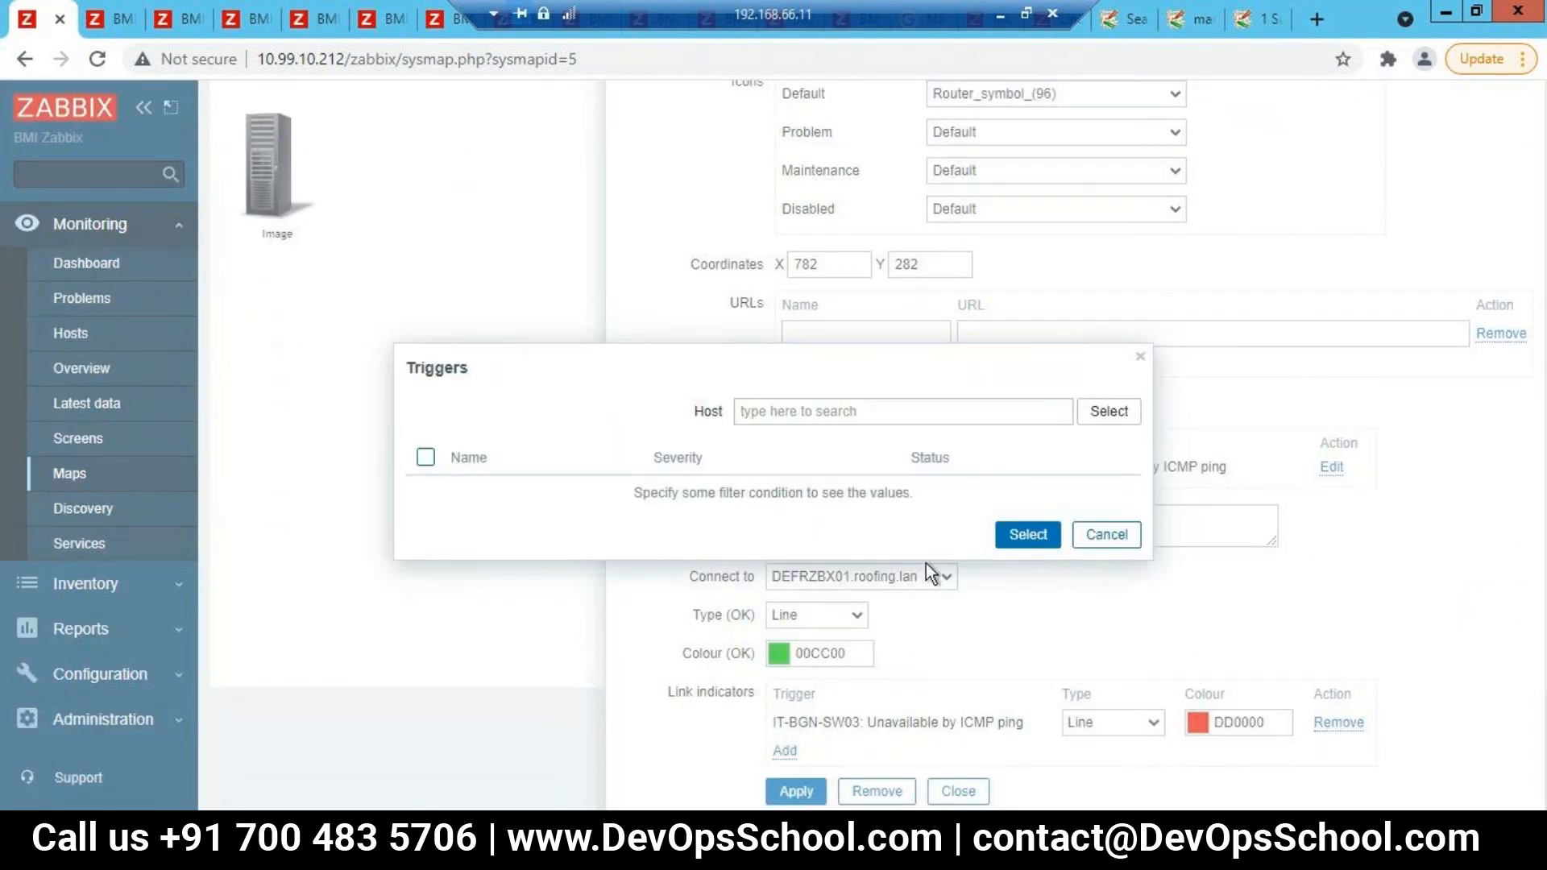
click(1107, 534)
right_click(1114, 536)
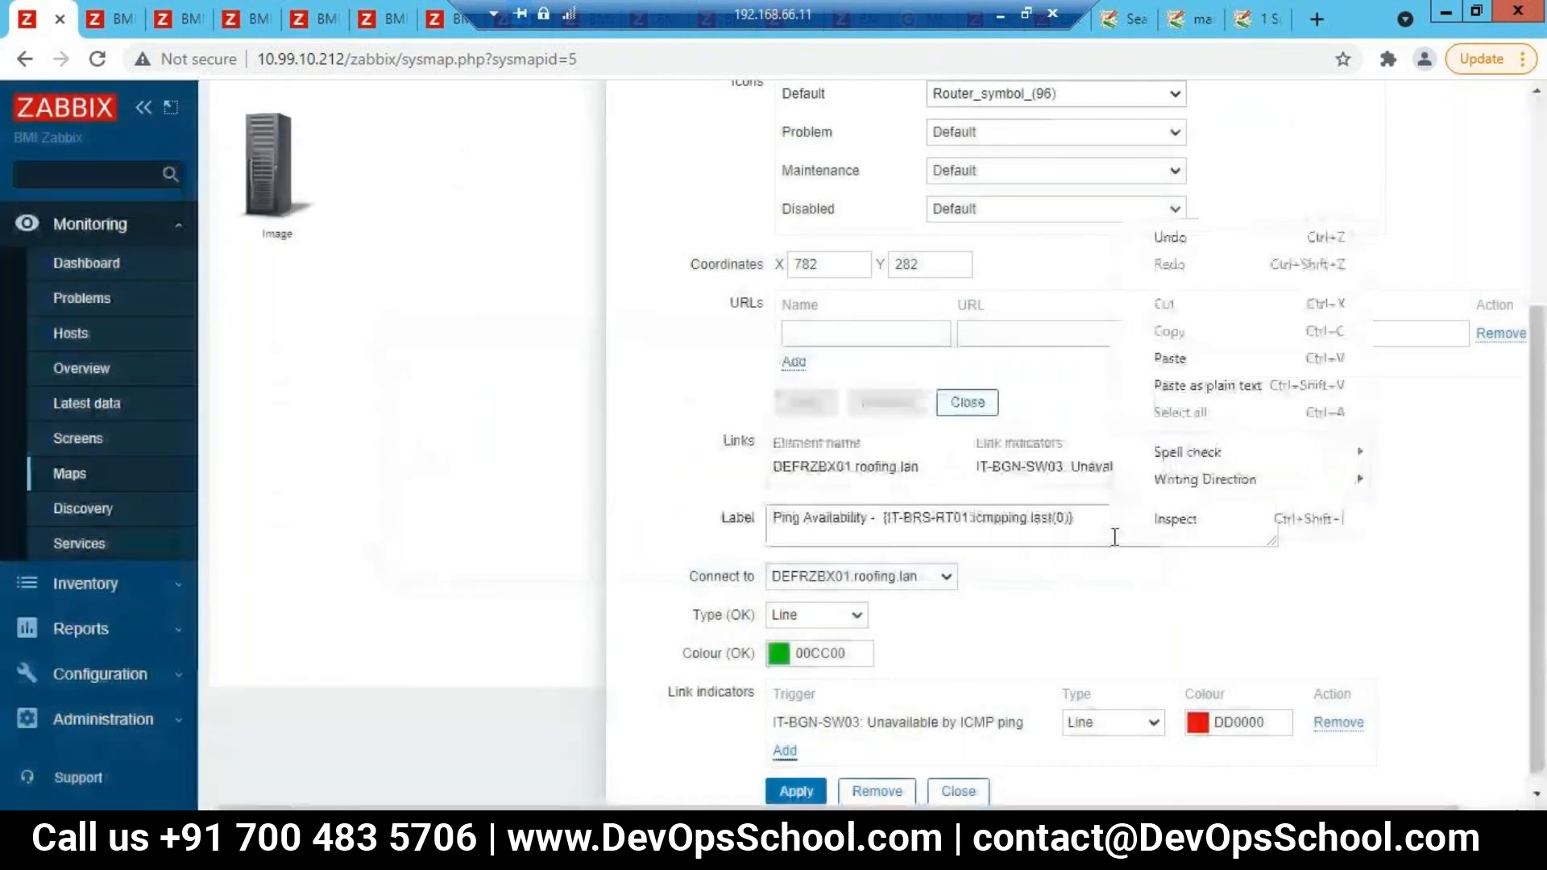
click(1011, 647)
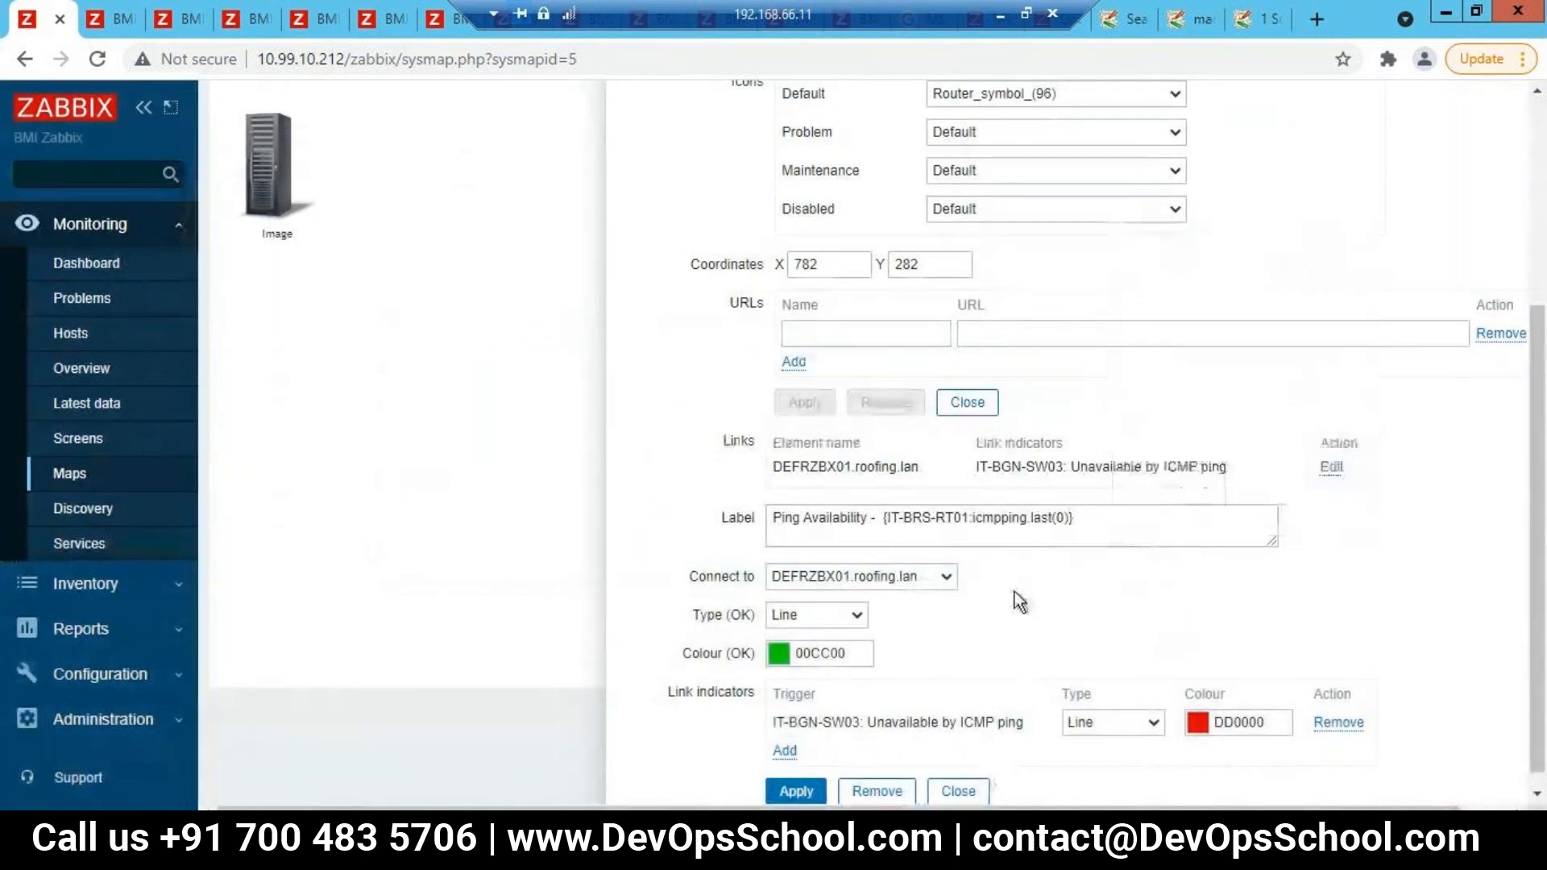
Step: Add a second line reading "Speed -" to the label of the IT-BRS-RT01 link
click(1094, 516)
key(Return)
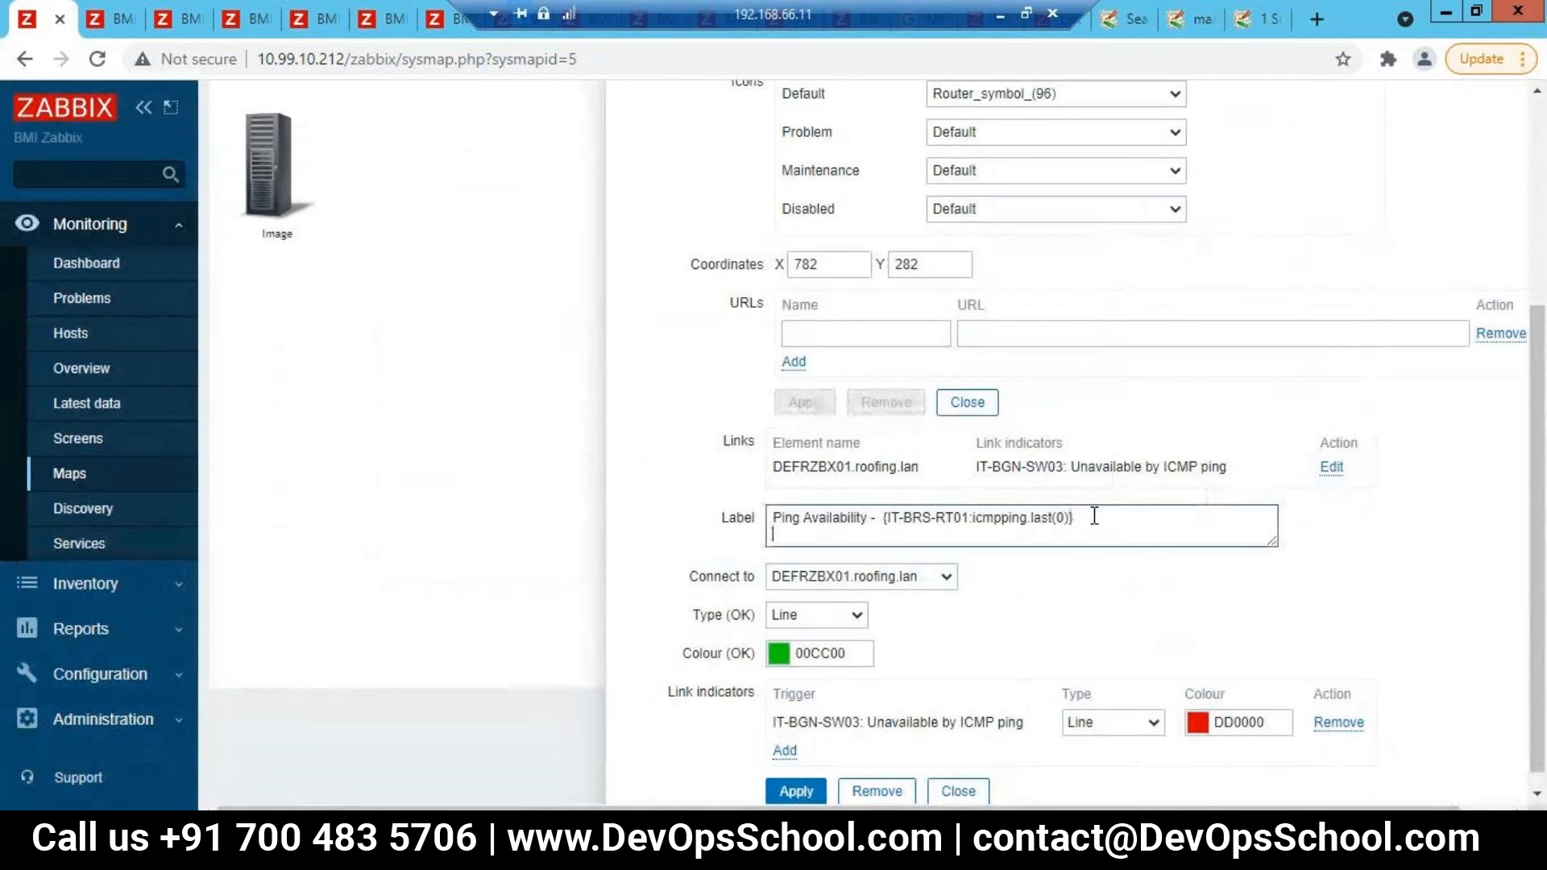
text(Speed -)
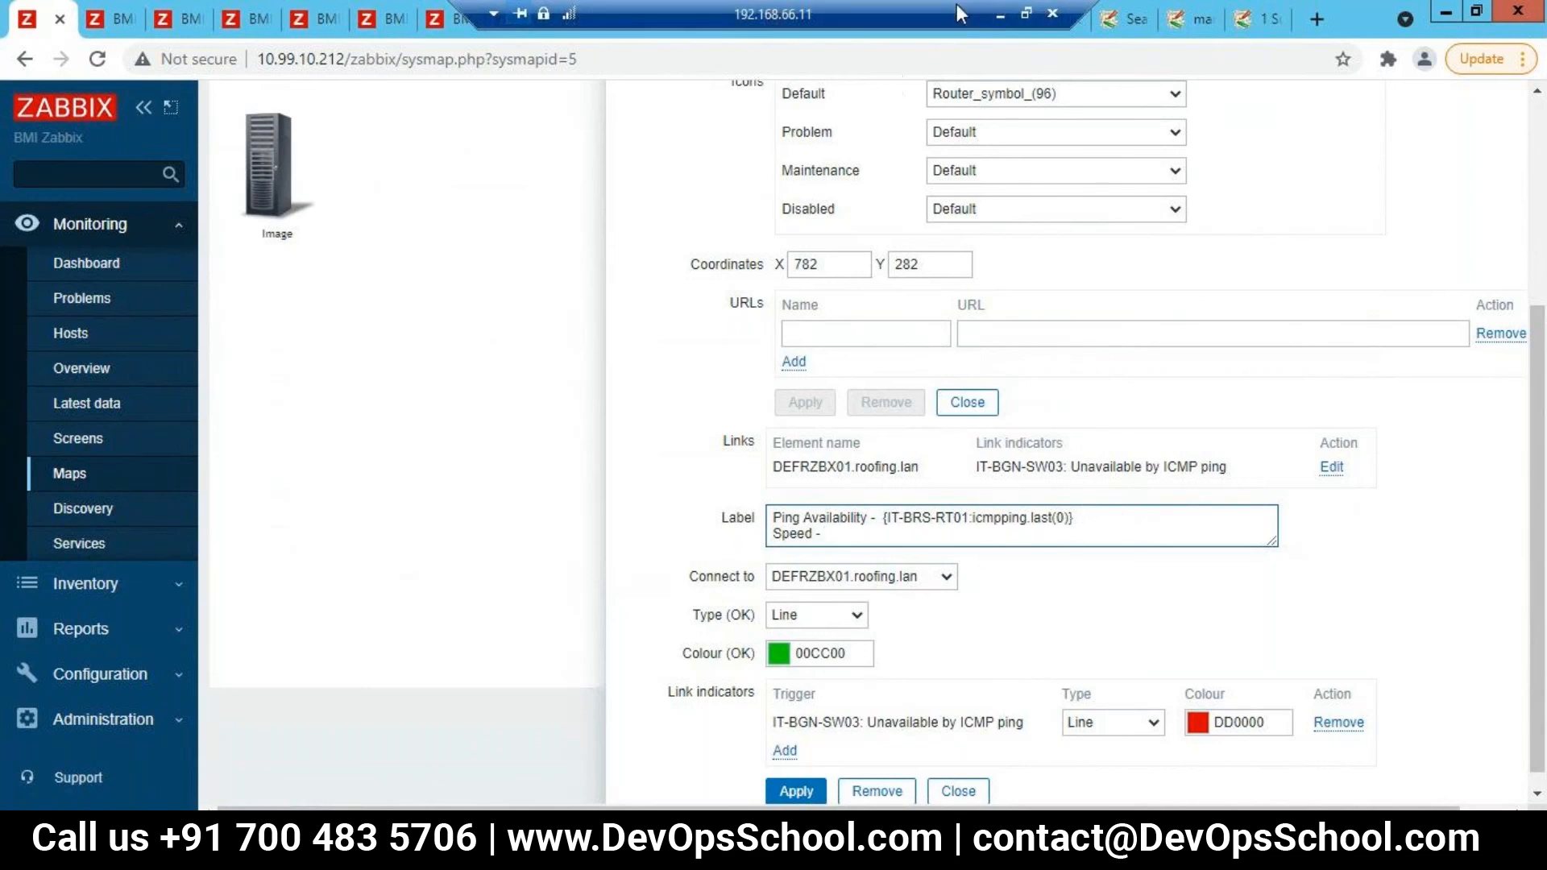
click(1002, 18)
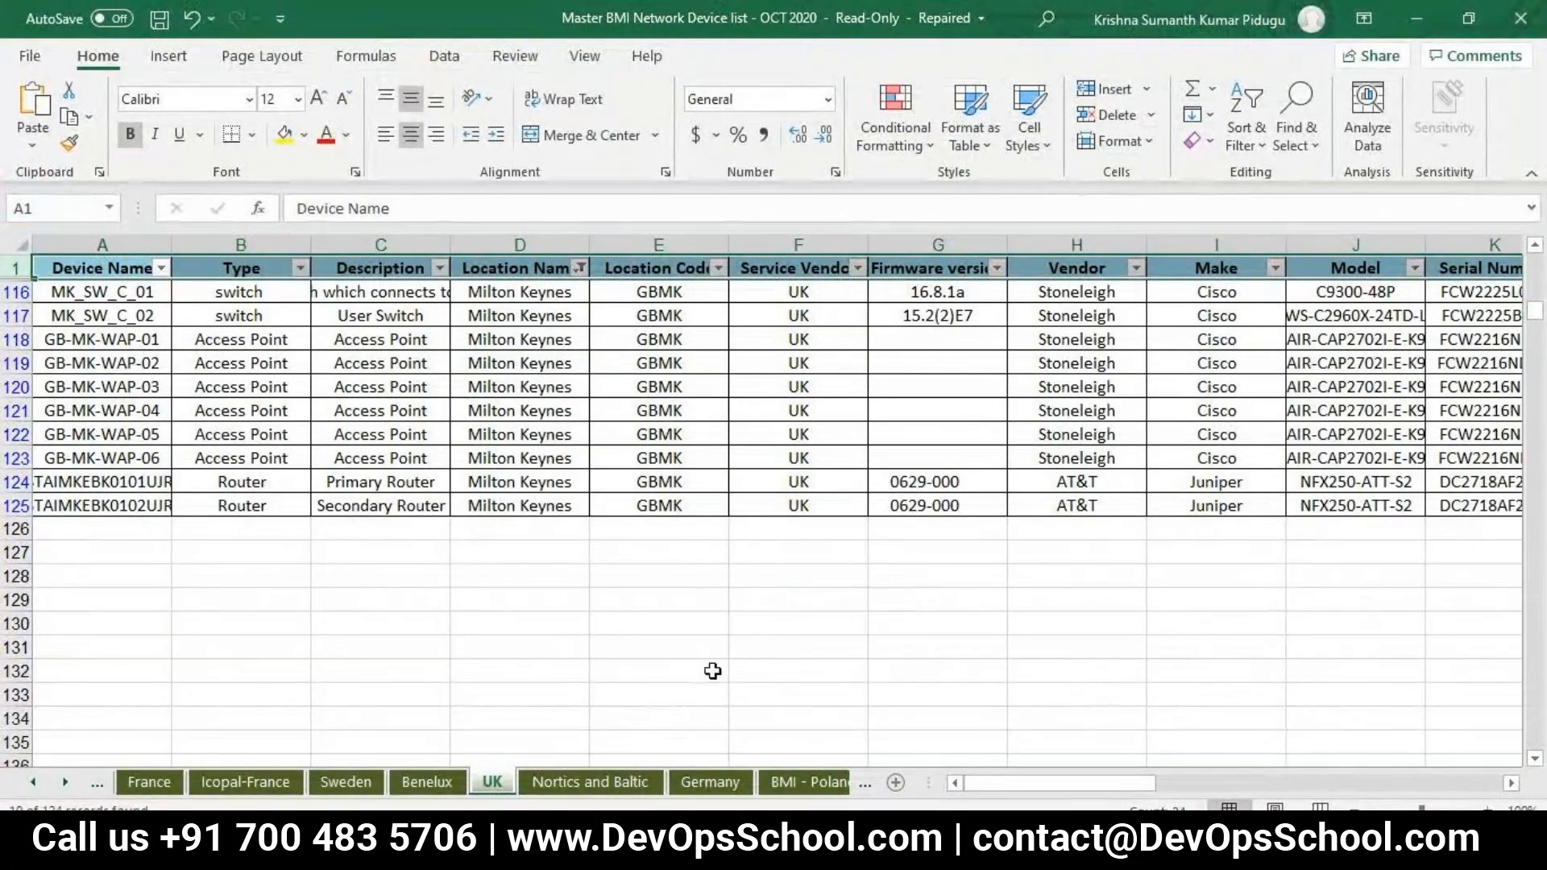
mouse_move(712, 854)
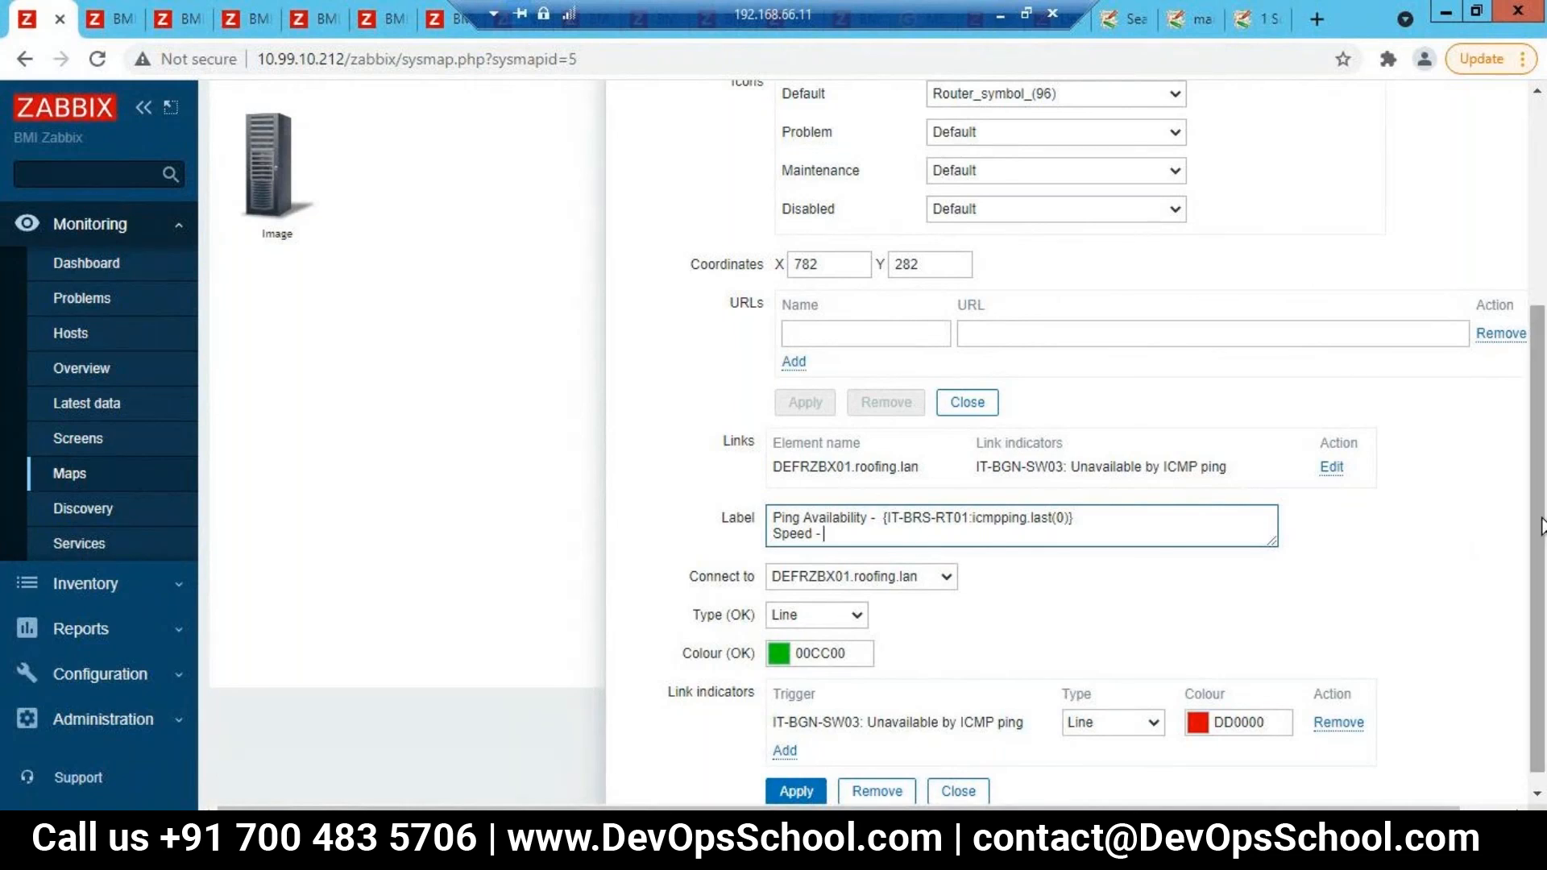
scroll(1539, 471, up, 1)
scroll(1539, 471, up, 2)
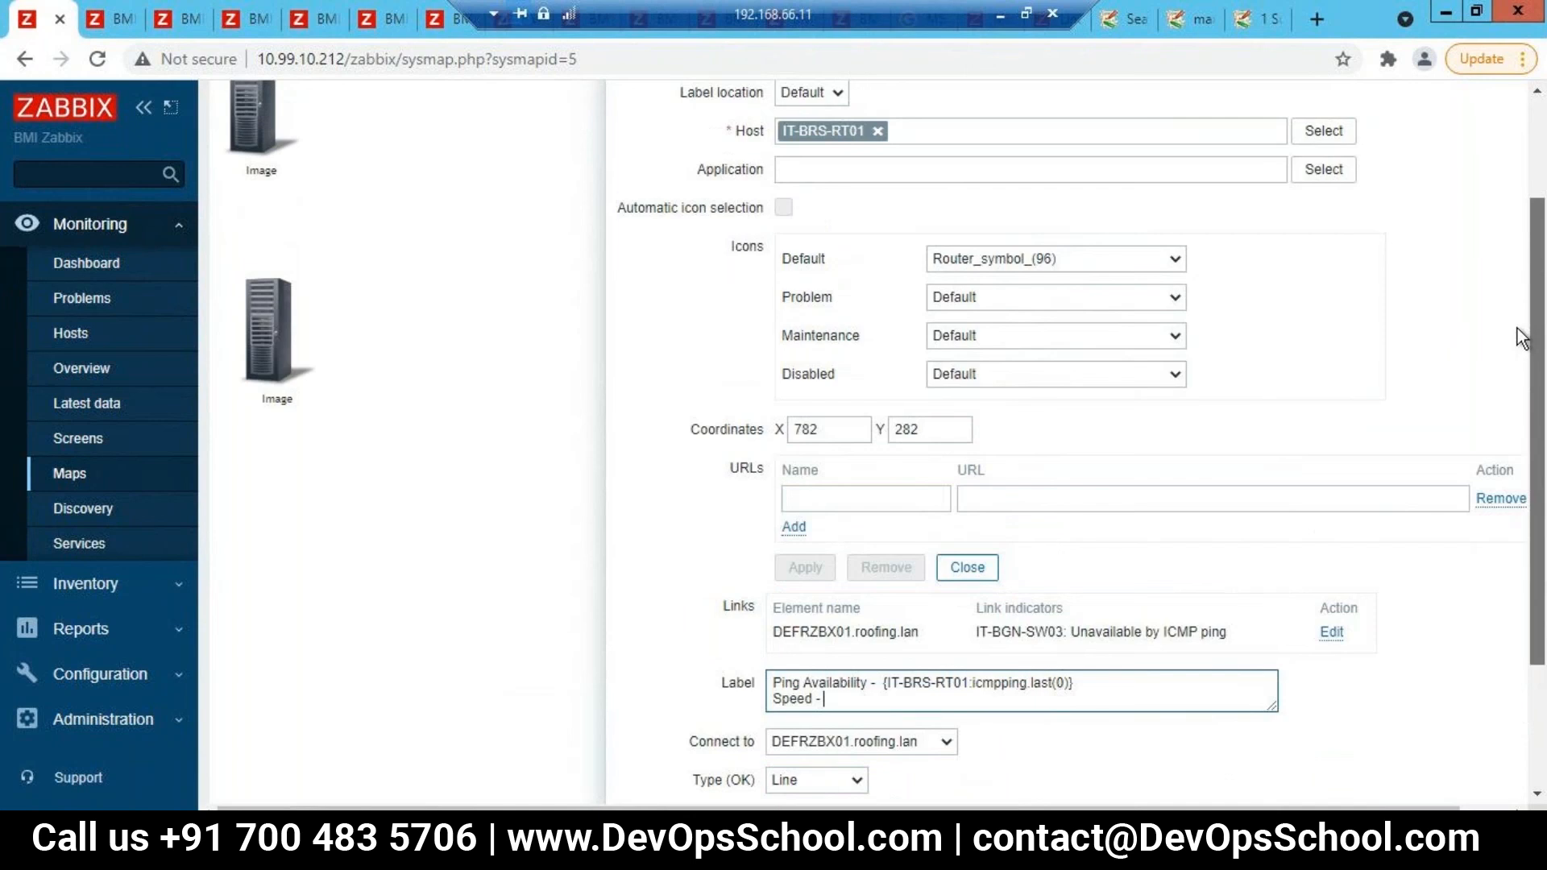
scroll(1521, 332, up, 3)
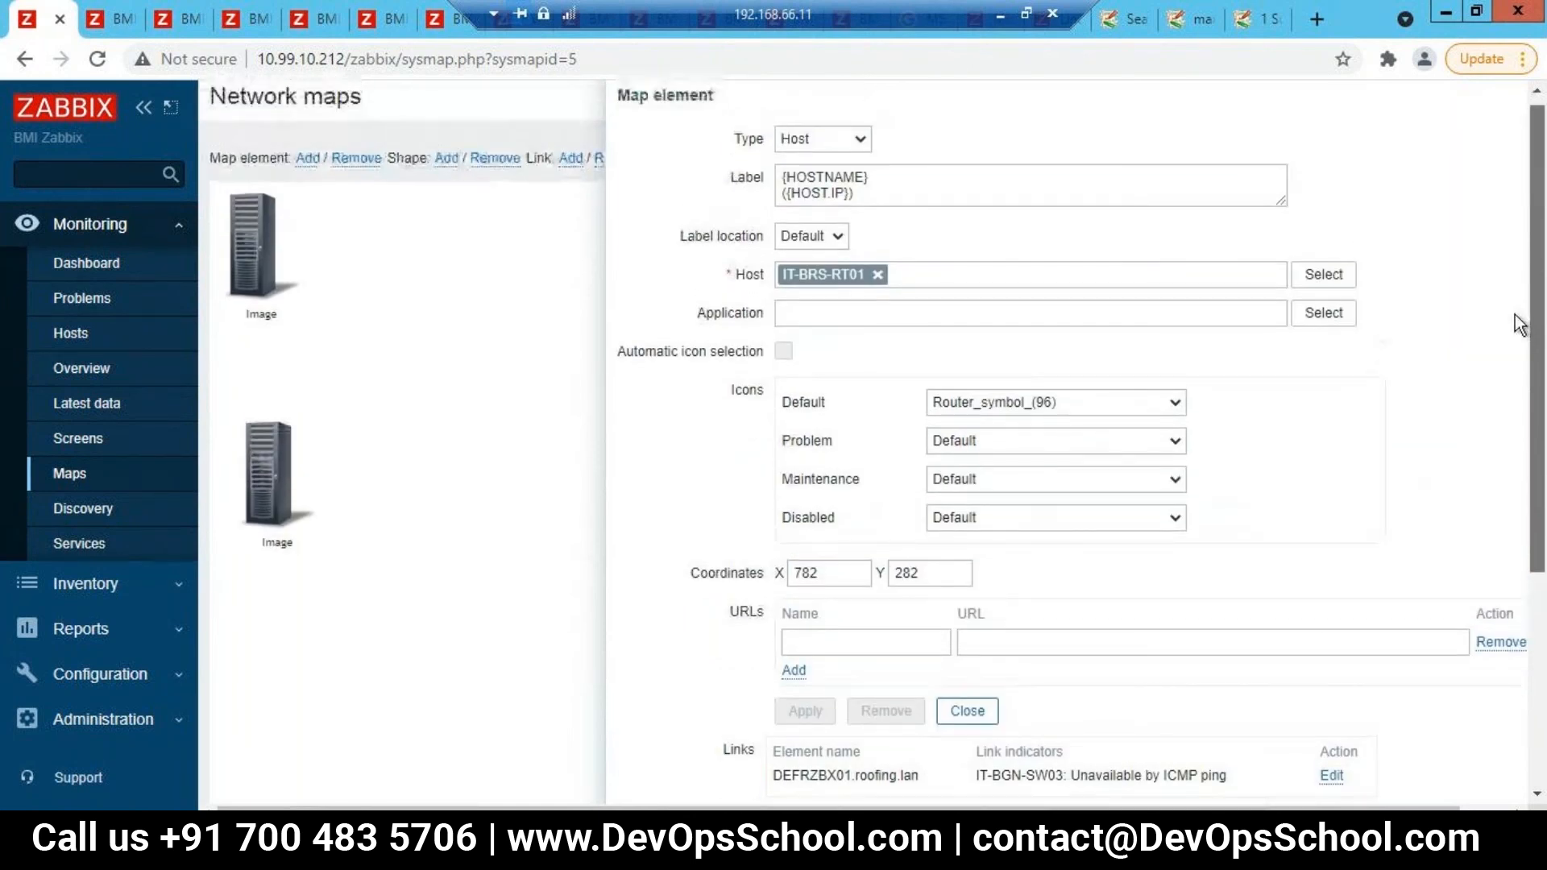
scroll(1523, 345, down, 2)
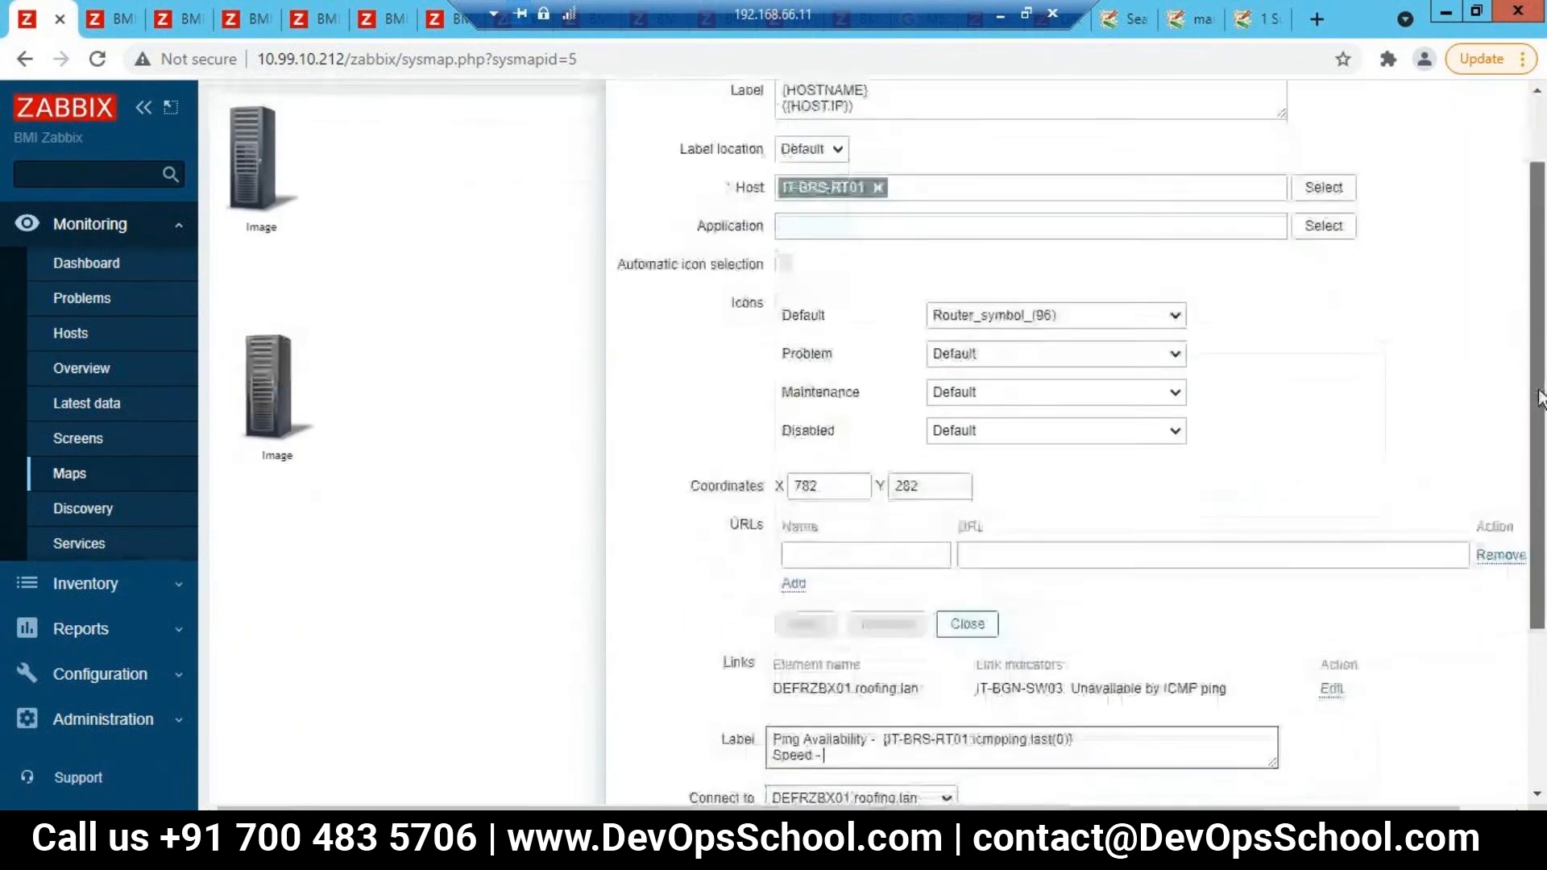
scroll(1539, 395, down, 2)
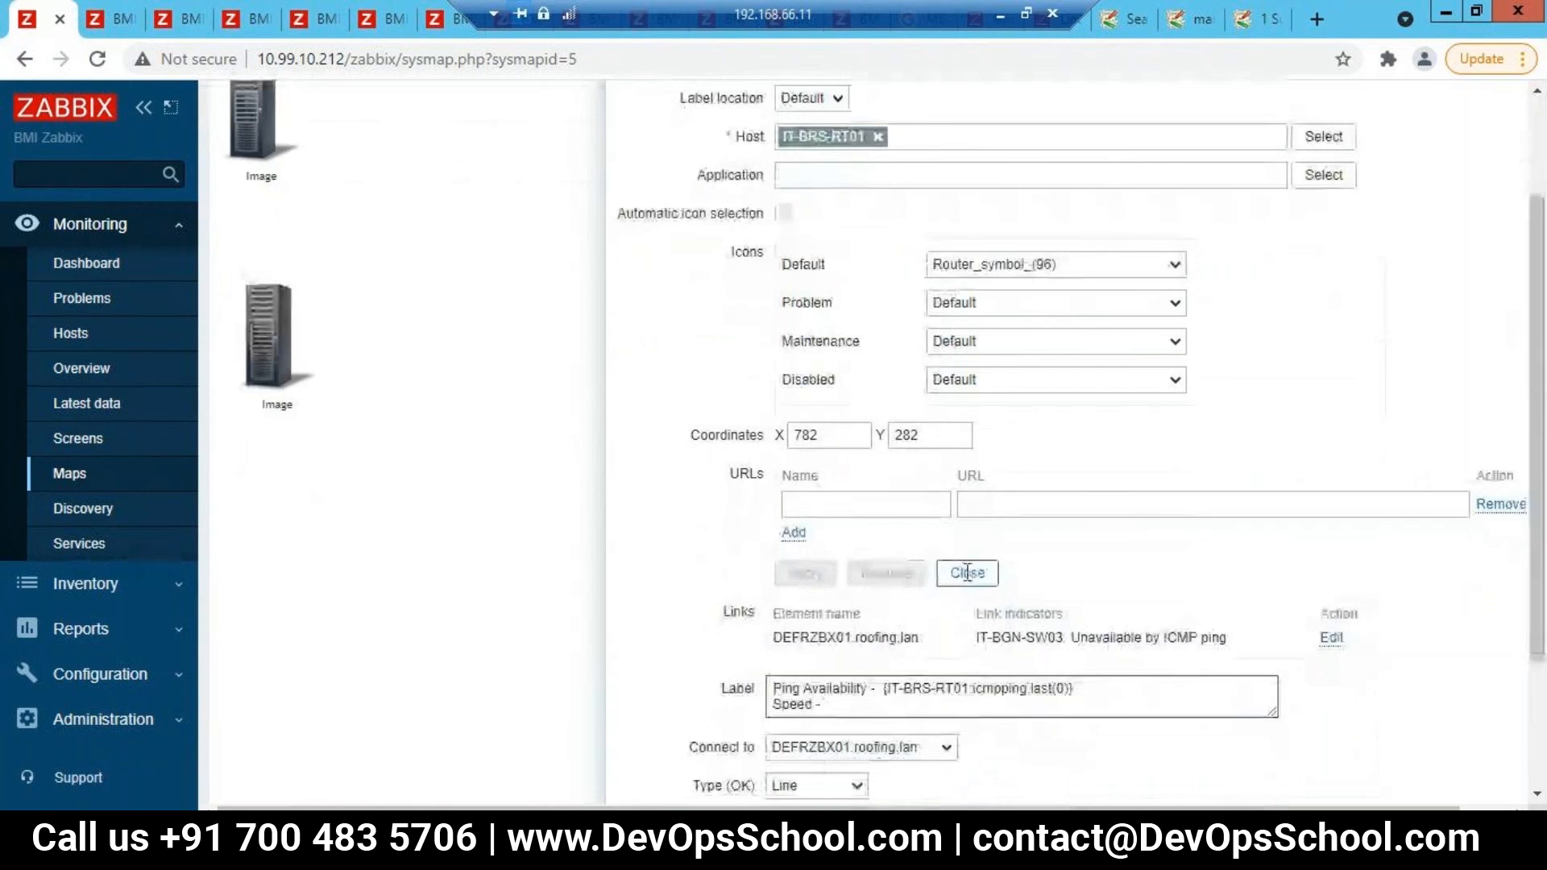
Step: Filter the Hosts configuration list by the name IT-BGN-SW03, copied from the link indicator of the IT-BRS-RT01 element
drag(978, 639, 1065, 641)
key(ctrl+c)
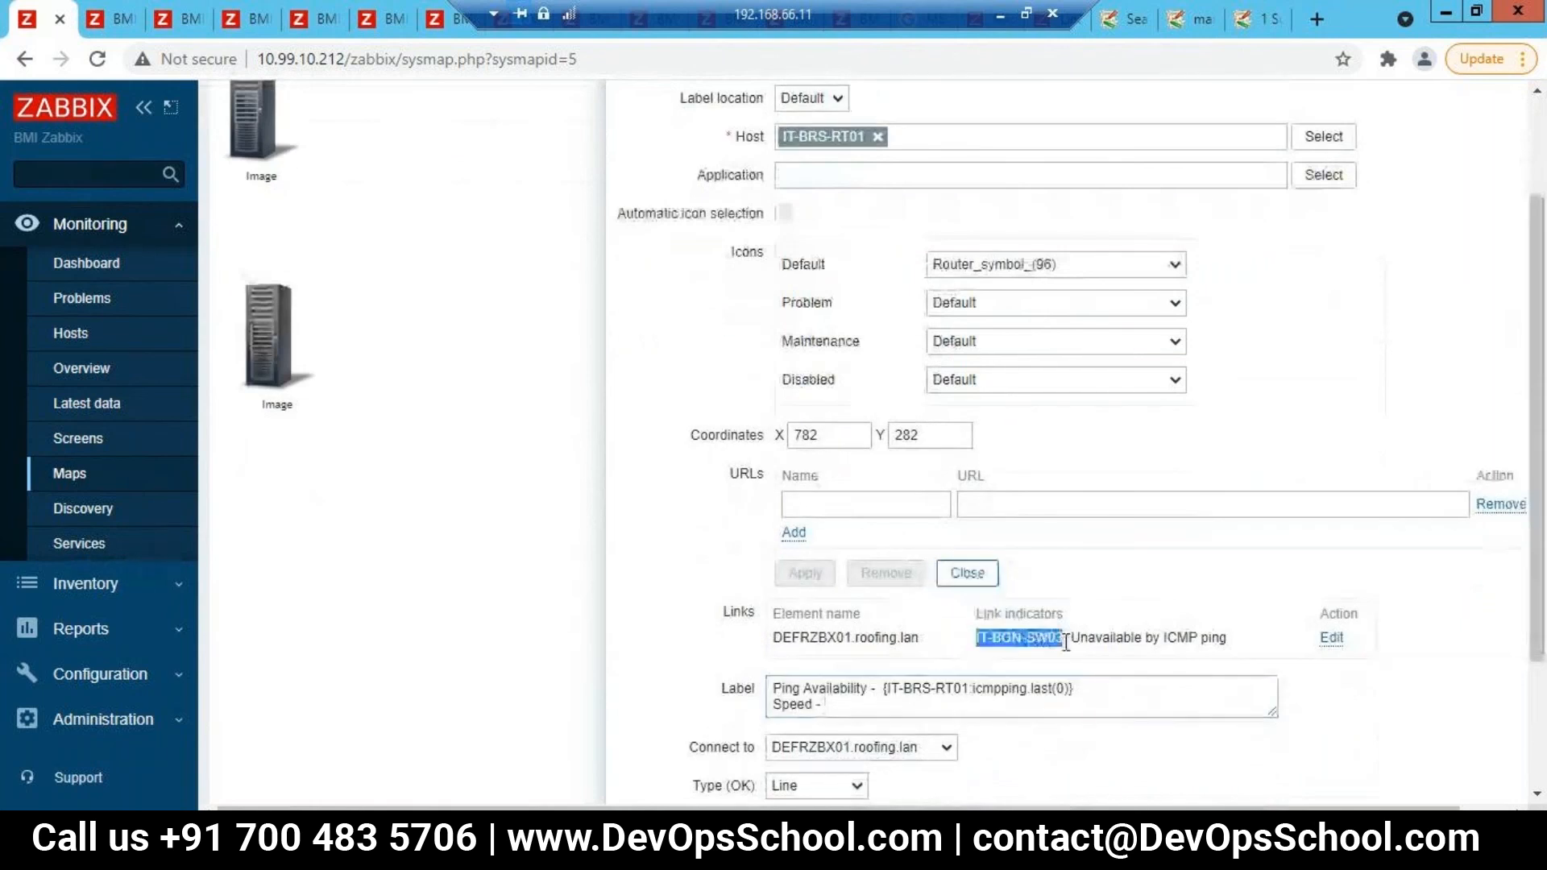
click(112, 16)
click(587, 283)
key(BackSpace)
key(BackSpace)
key(BackSpace)
key(BackSpace)
key(BackSpace)
key(BackSpace)
key(BackSpace)
key(BackSpace)
key(BackSpace)
key(BackSpace)
key(BackSpace)
key(BackSpace)
key(BackSpace)
key(BackSpace)
key(BackSpace)
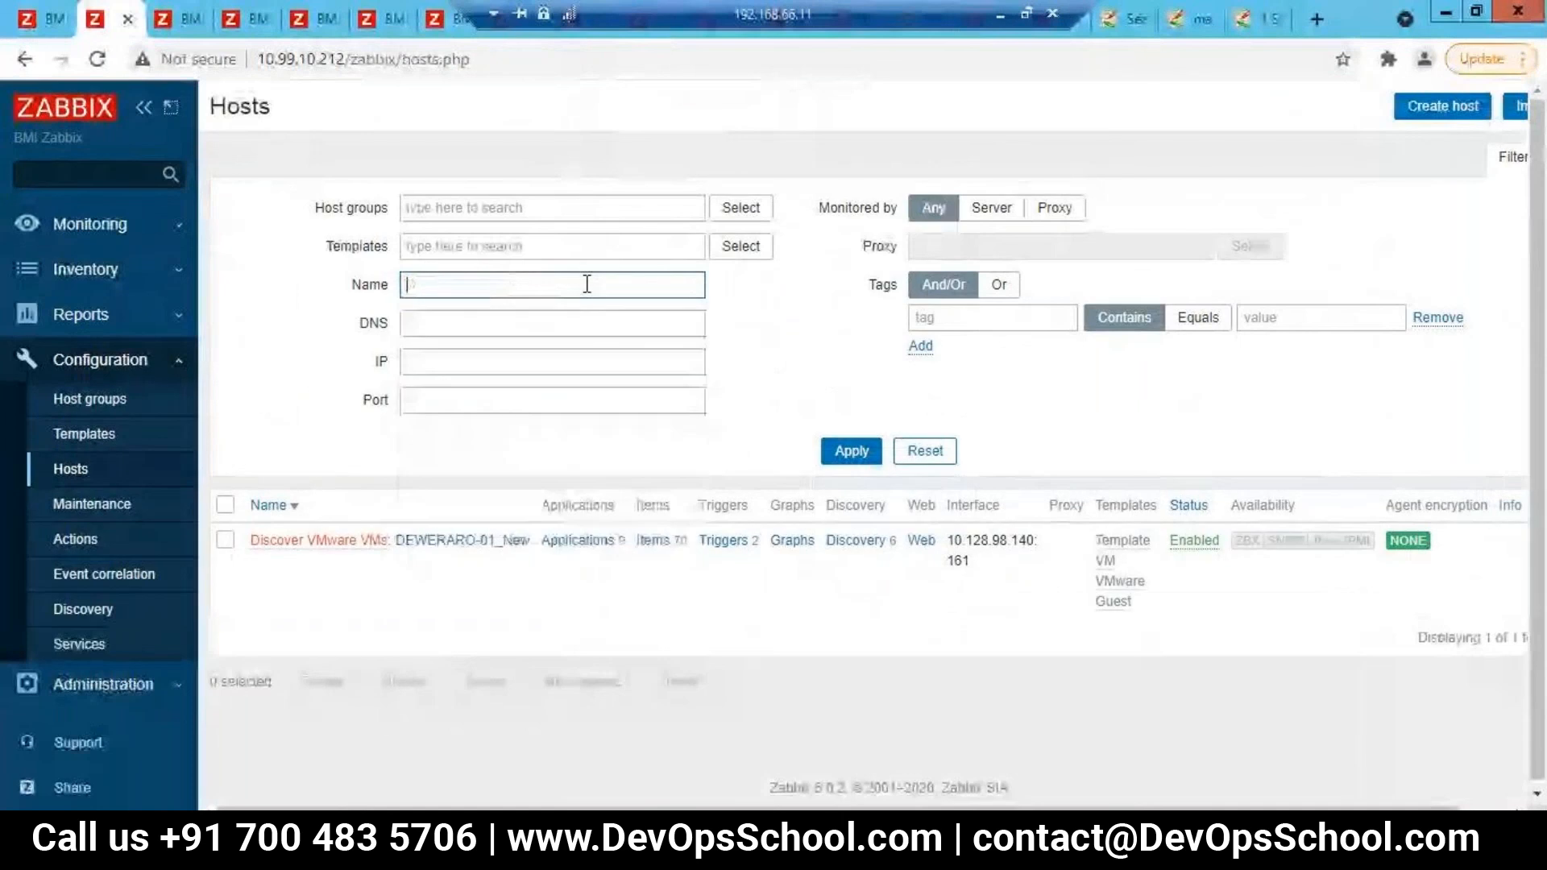
key(ctrl+v)
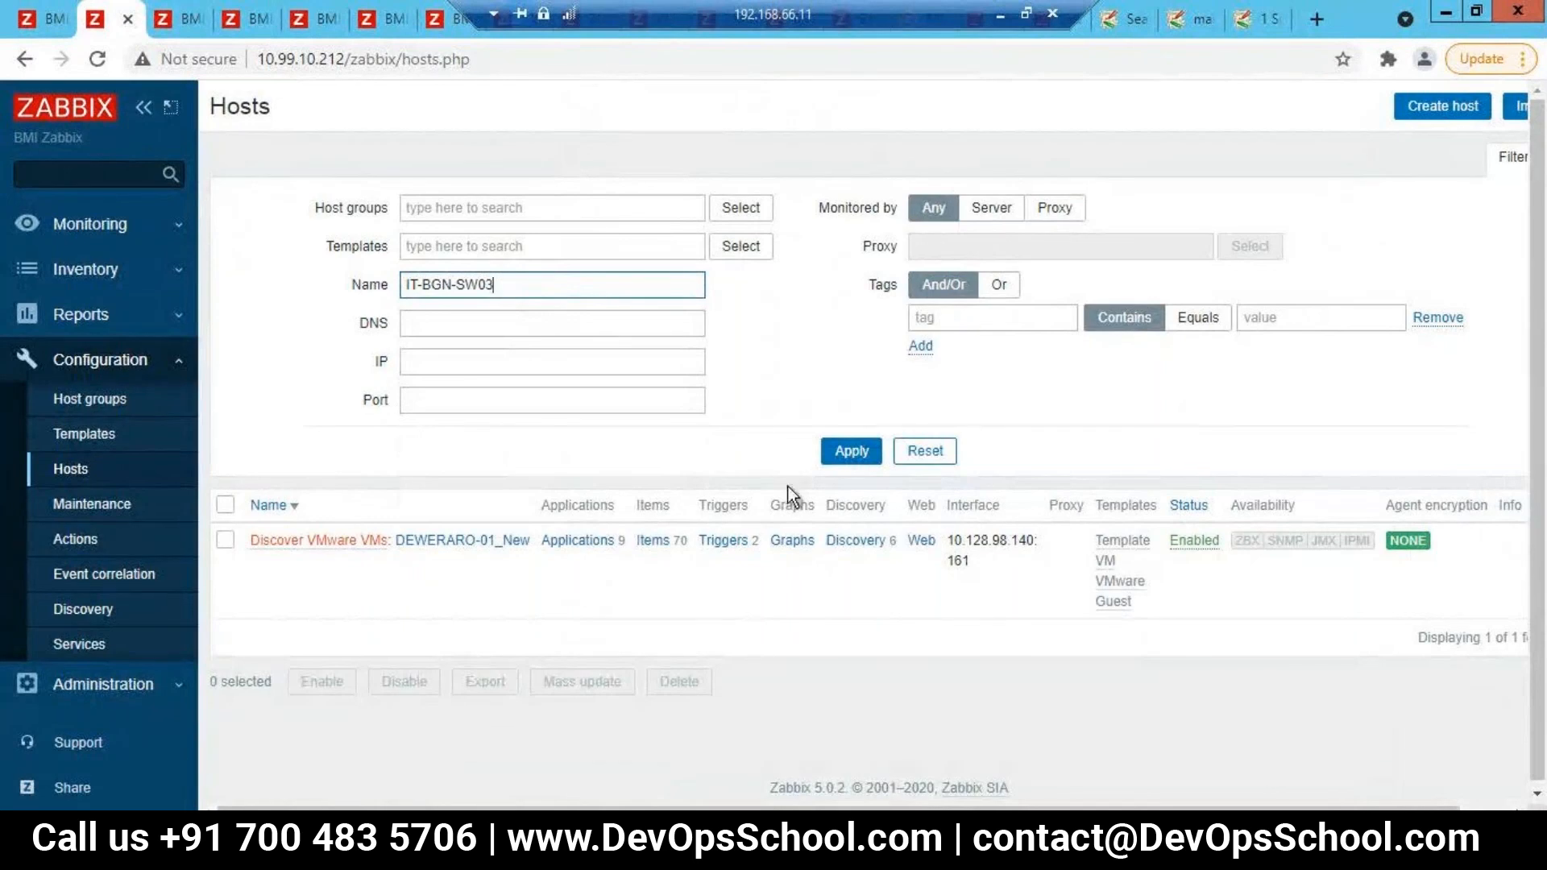
click(851, 453)
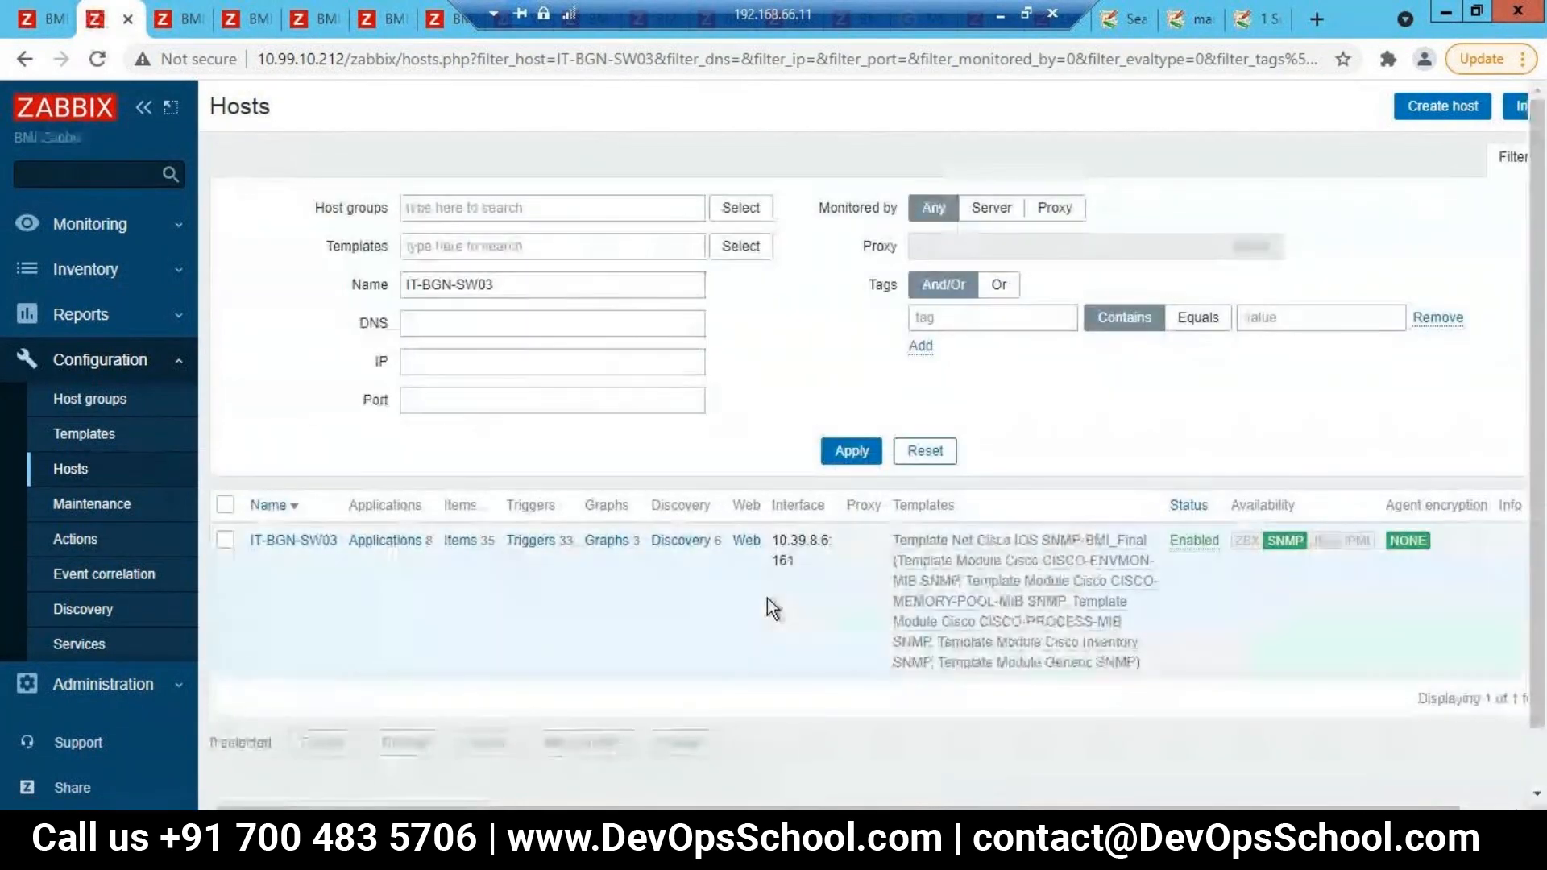
Step: Open the triggers of host IT-BGN-SW03 and examine their names, expressions and status, including the ICMP ping ones
click(530, 541)
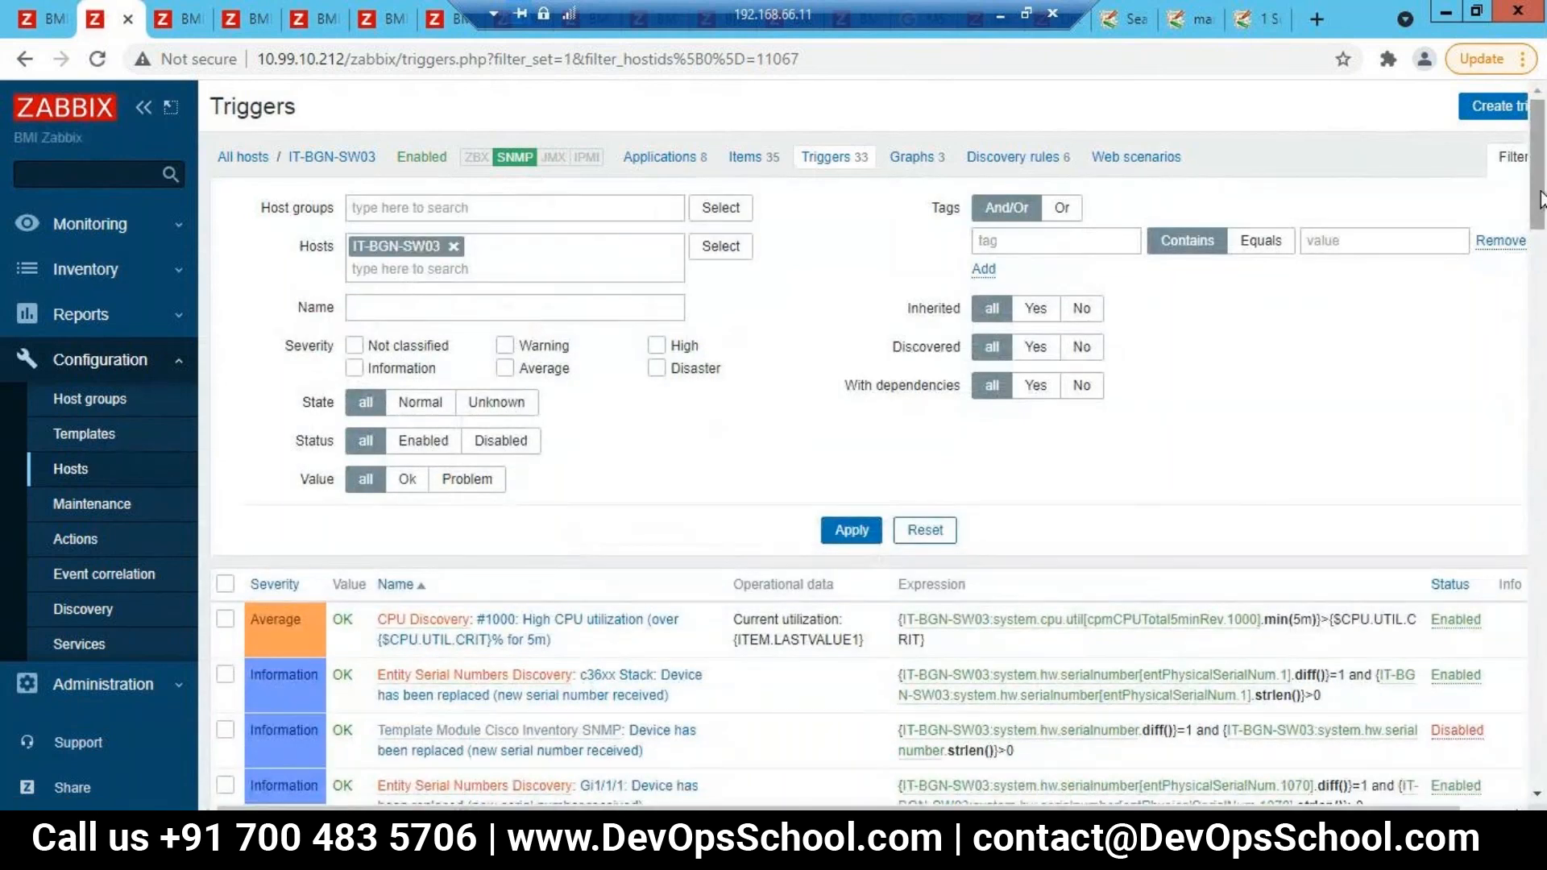
scroll(1541, 199, down, 2)
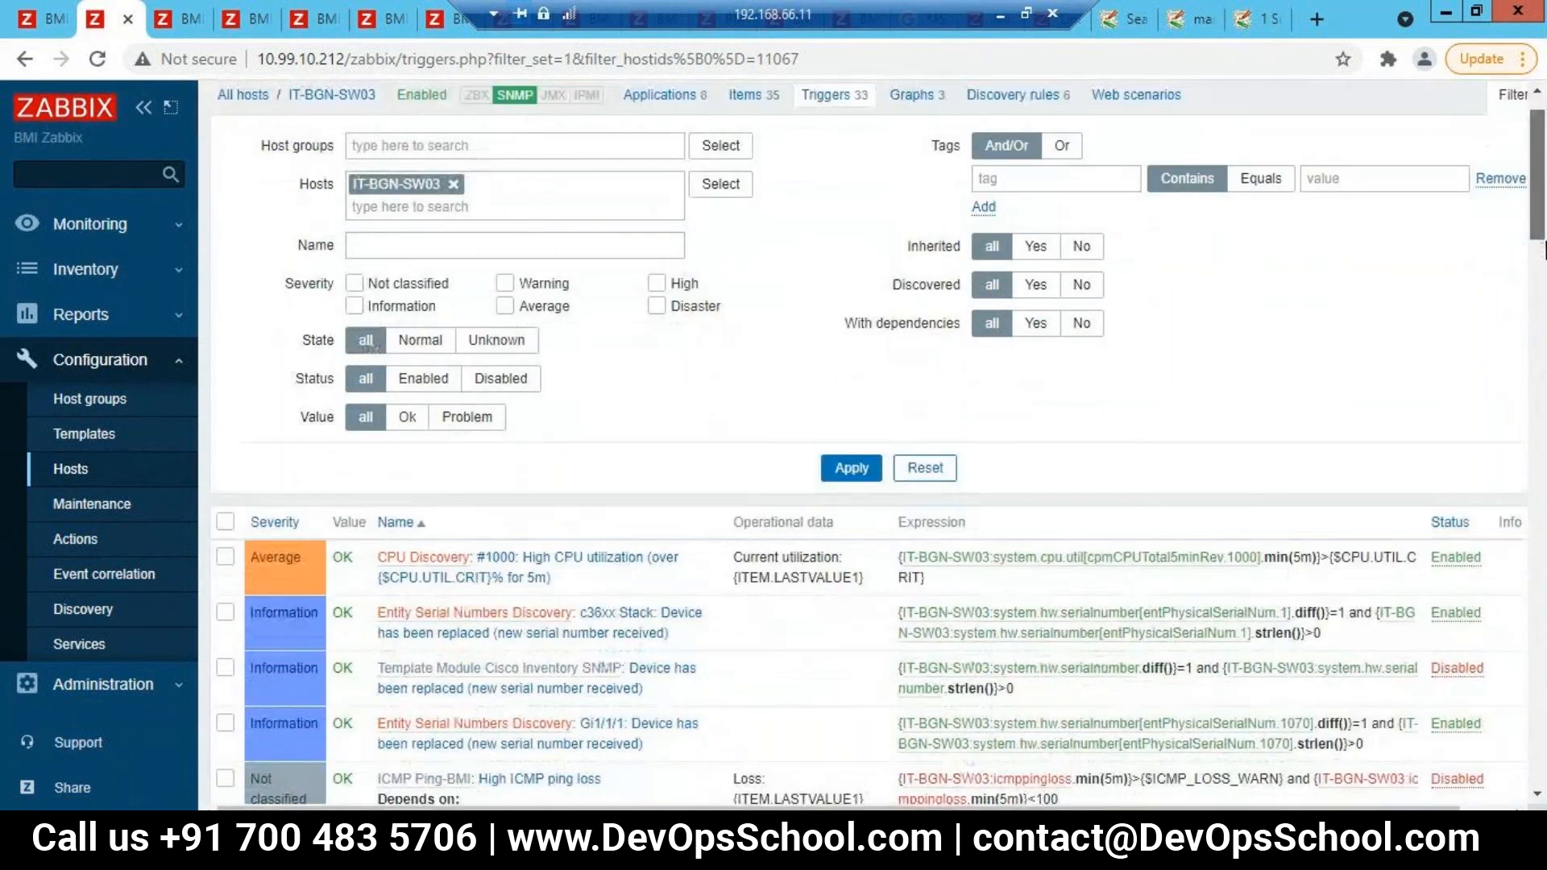
scroll(1545, 260, down, 4)
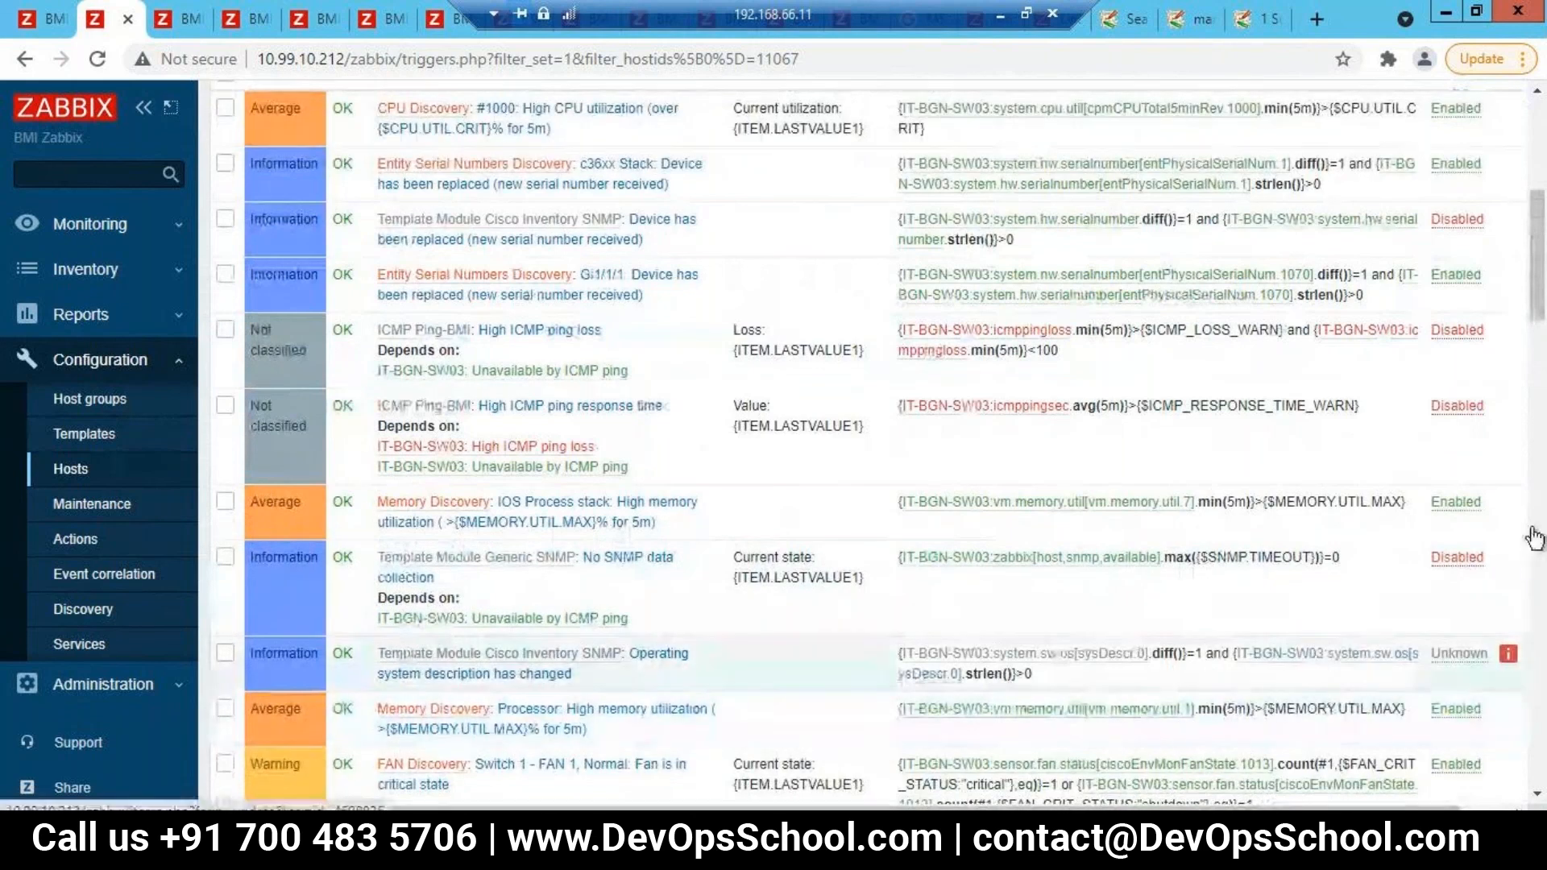
scroll(1543, 266, down, 1)
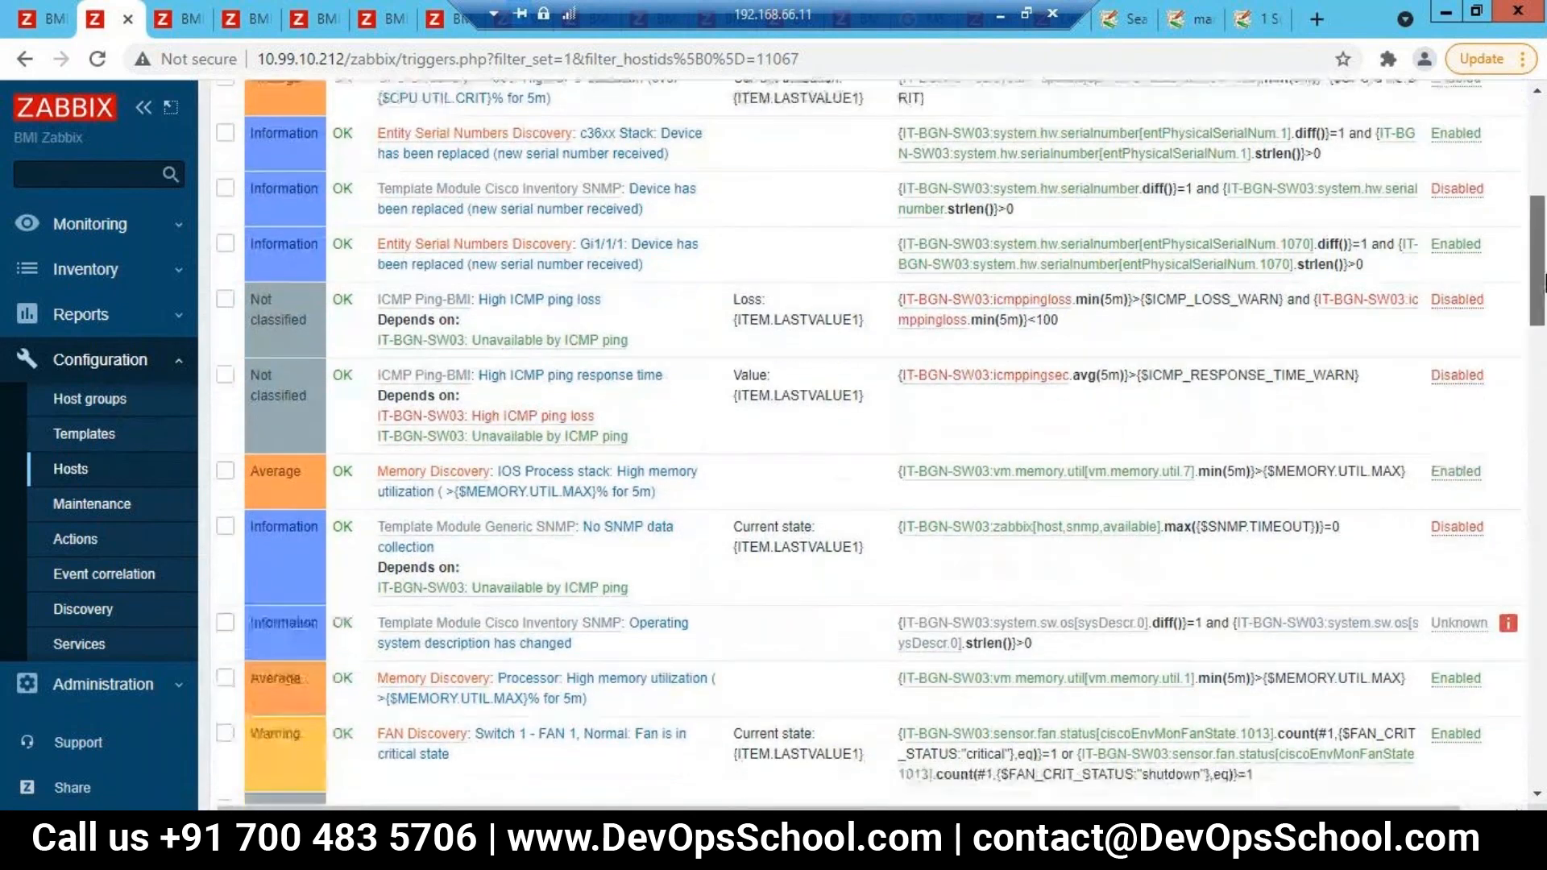
drag(1544, 282, 1451, 5)
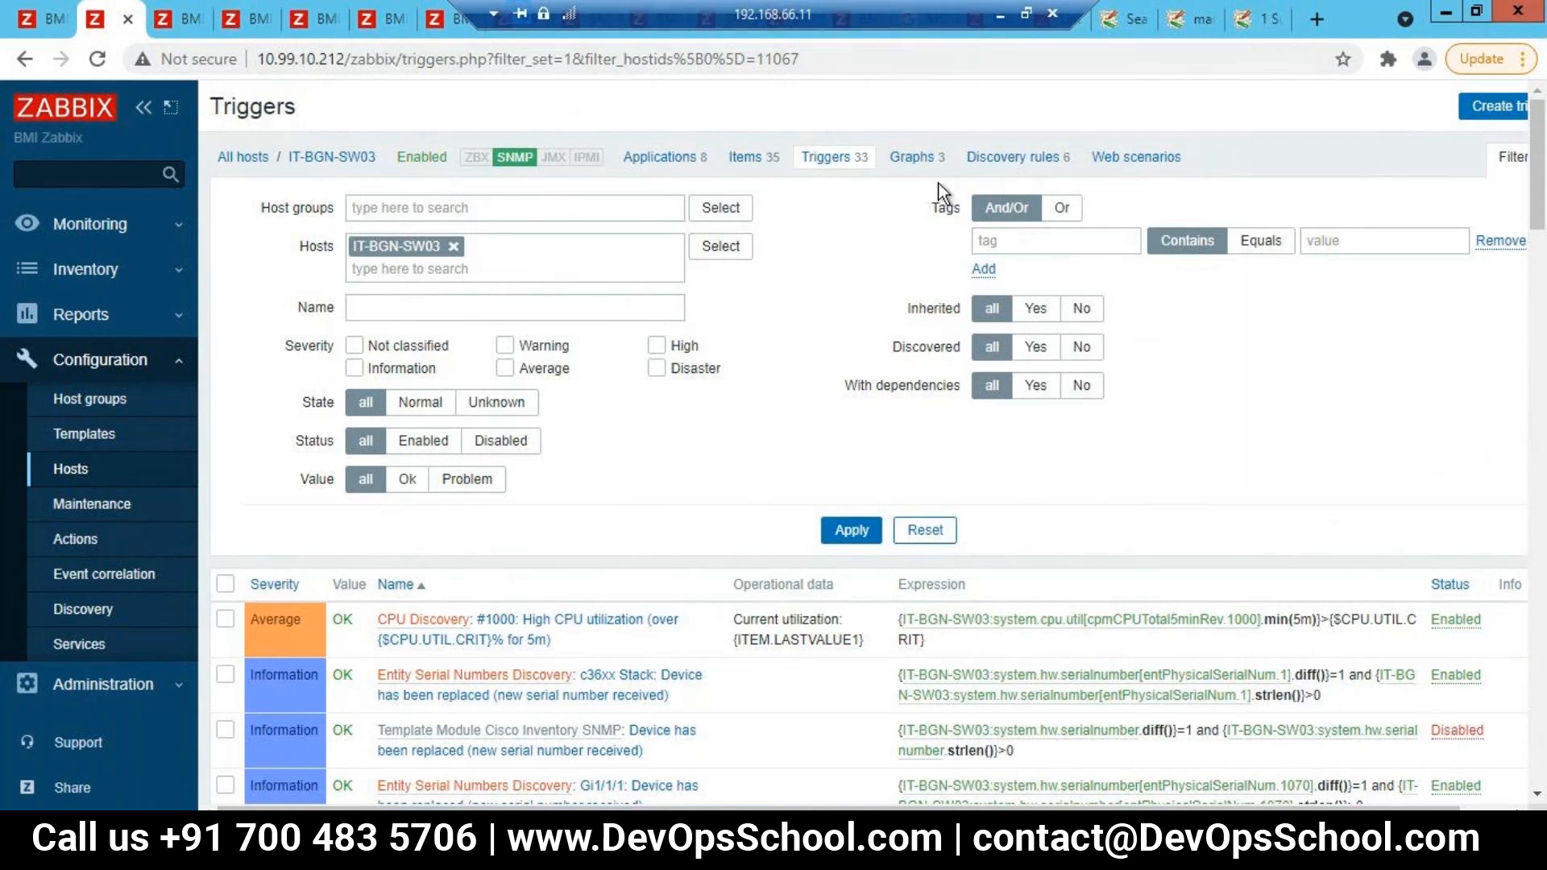
click(997, 13)
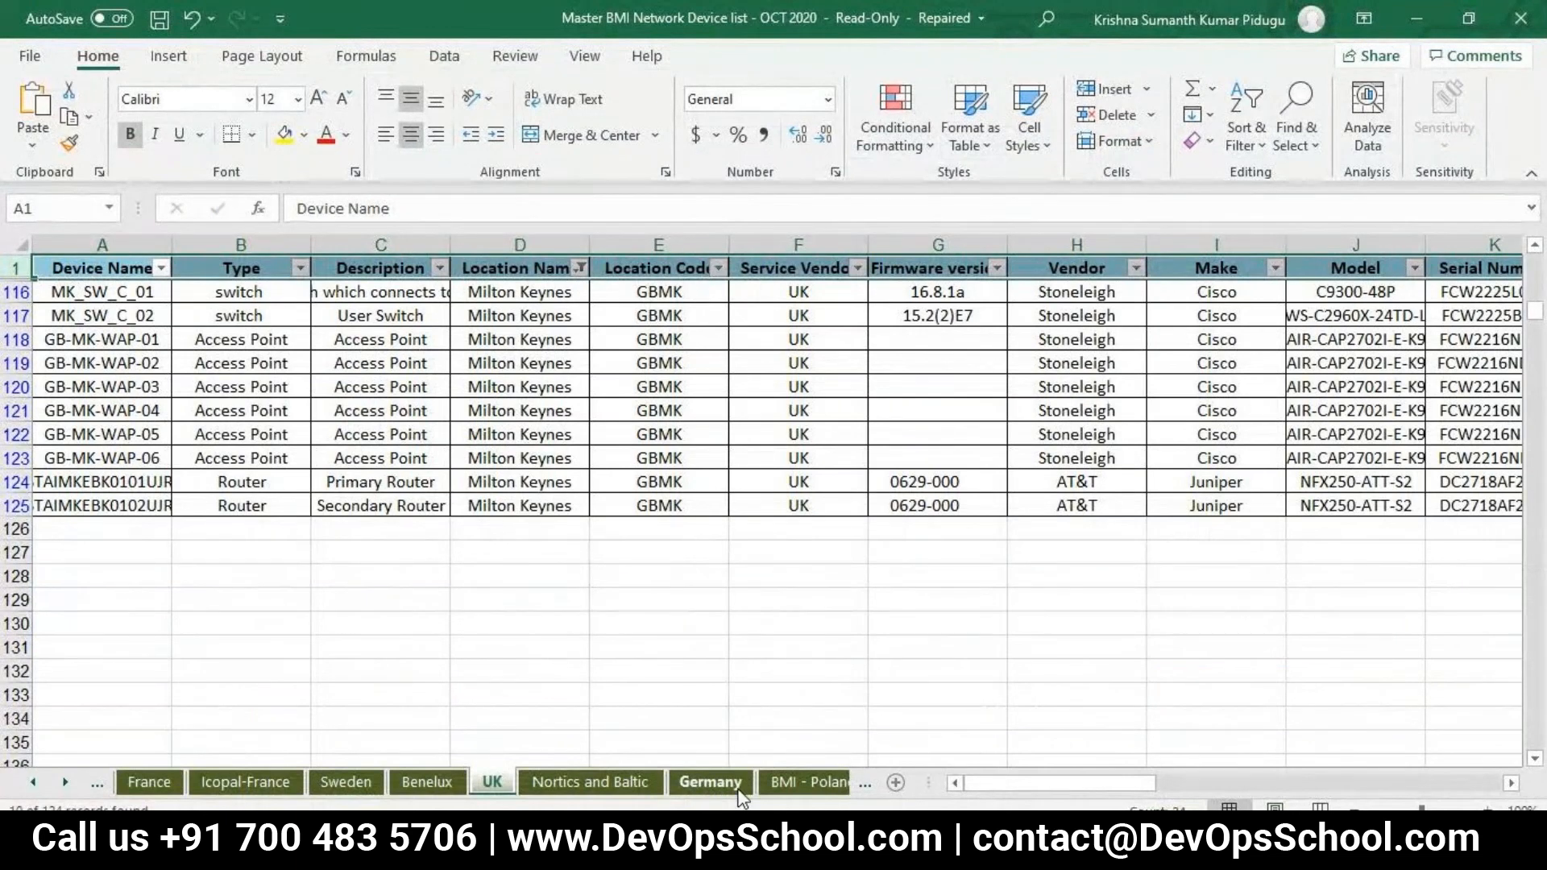
key(alt+Tab)
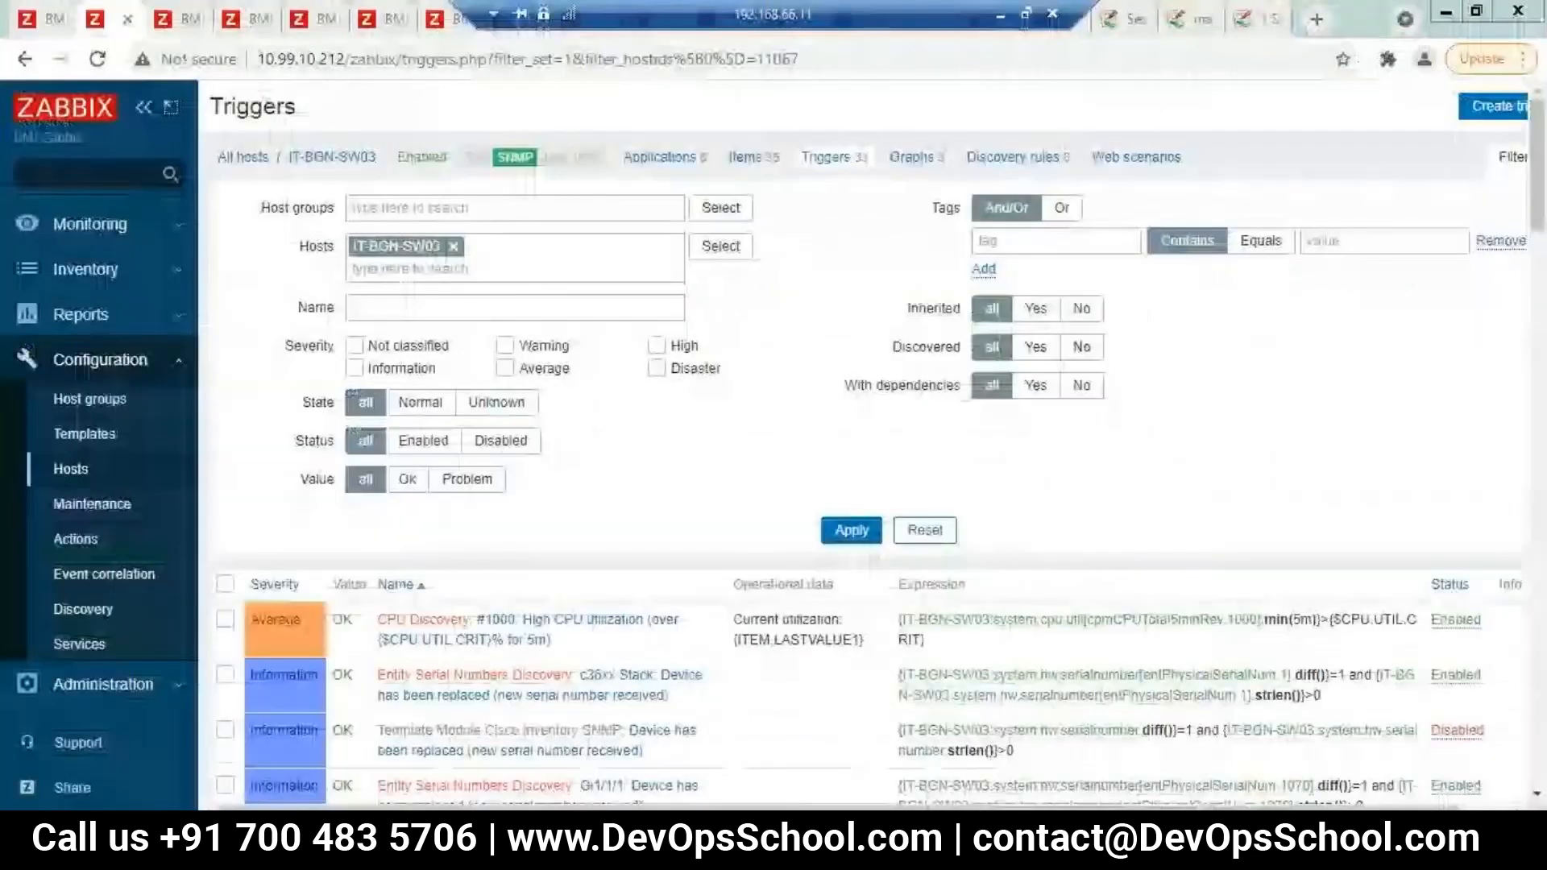
click(188, 20)
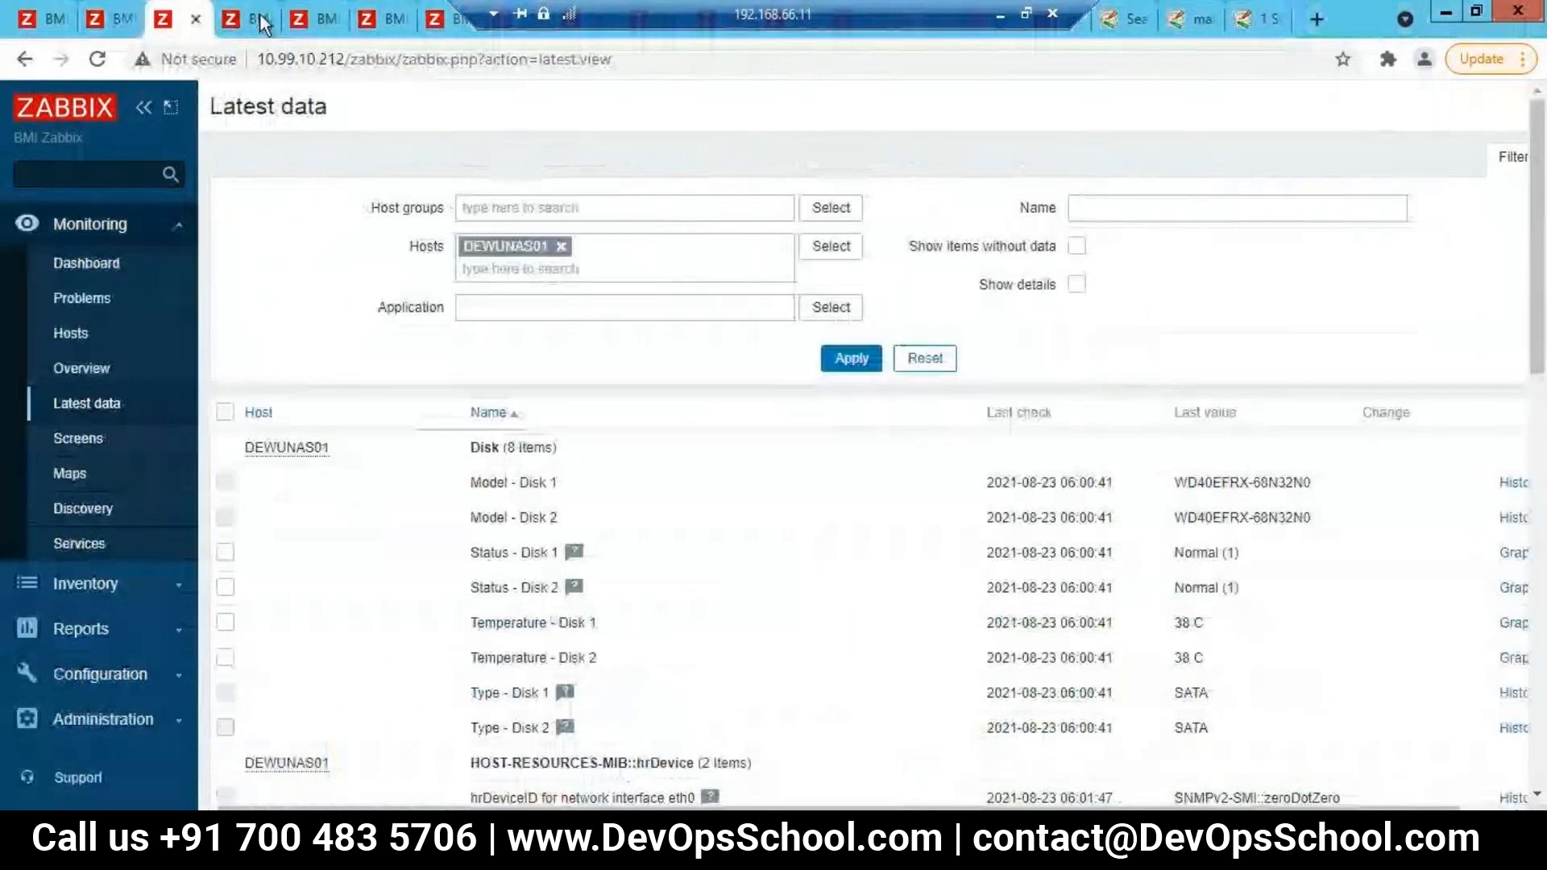
click(307, 19)
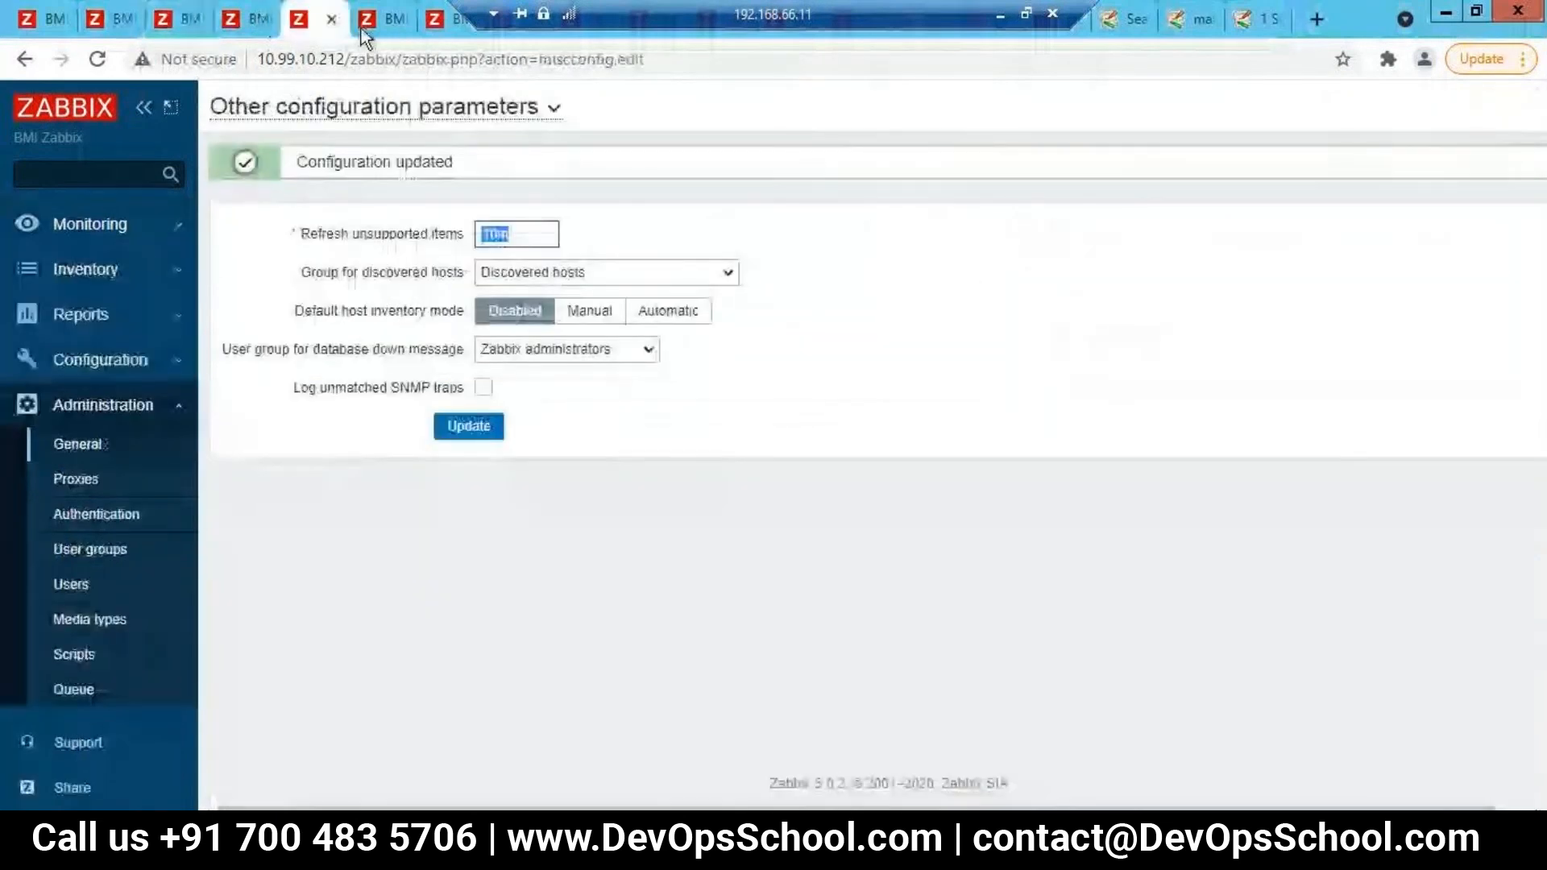